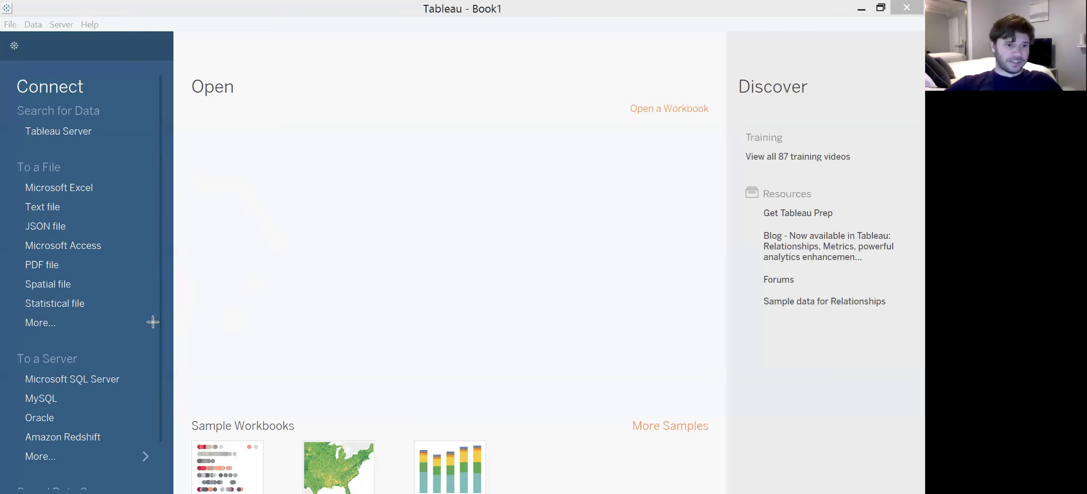
Step: Connect to the SALES Microsoft Excel workbook in the Datasets folder
drag(152, 322, 59, 322)
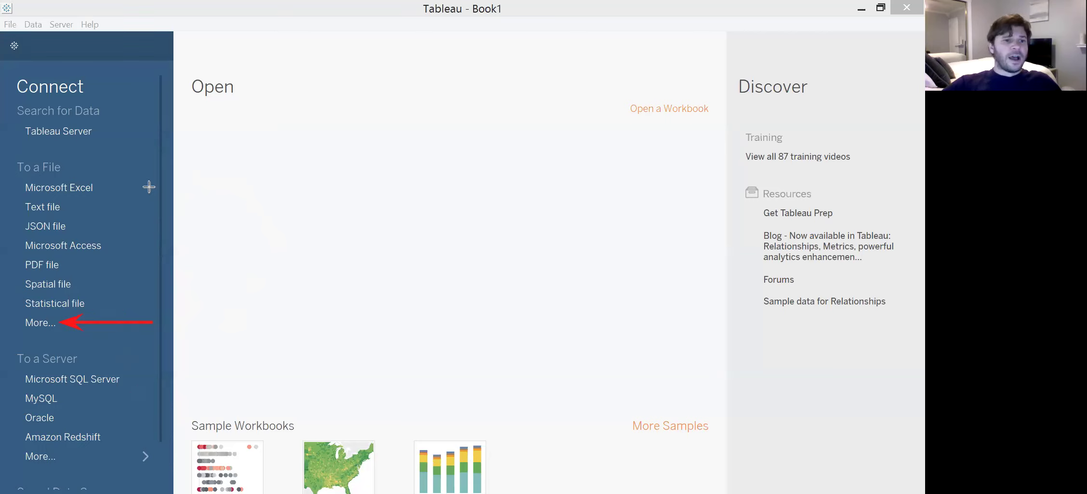
key(e)
drag(149, 187, 97, 187)
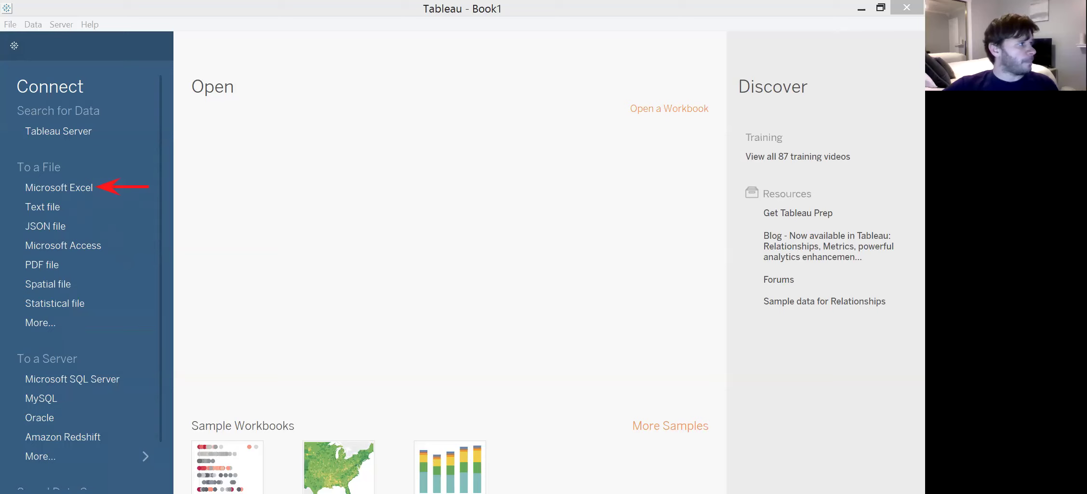
click(58, 187)
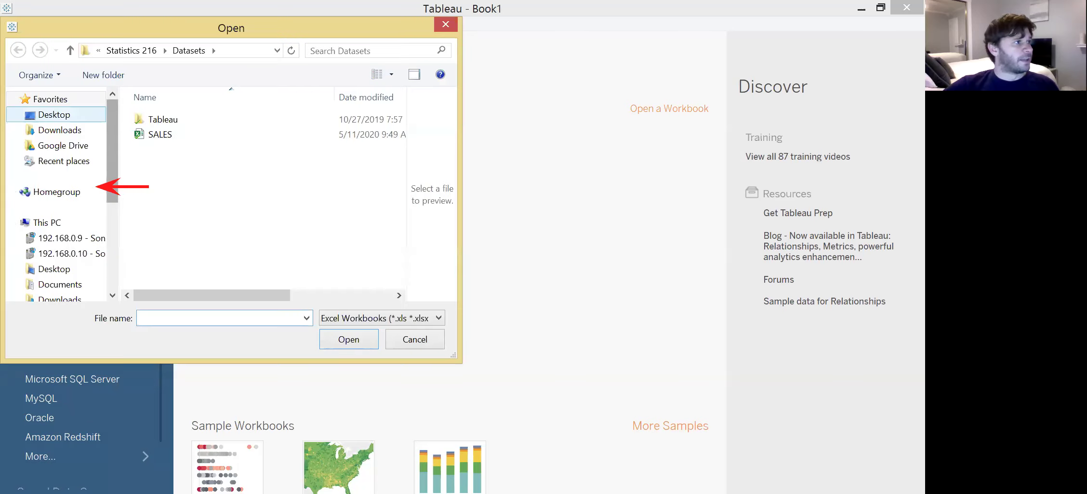
click(148, 137)
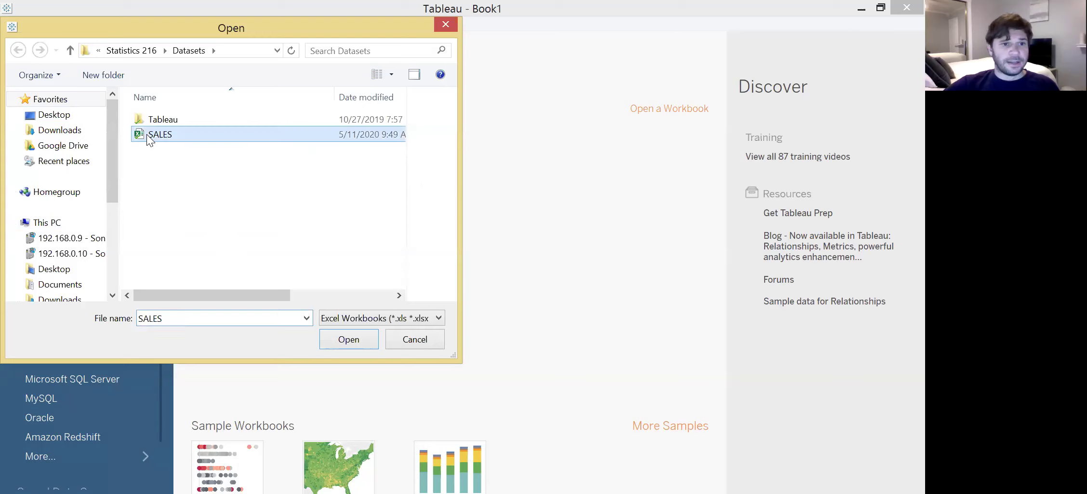
click(348, 338)
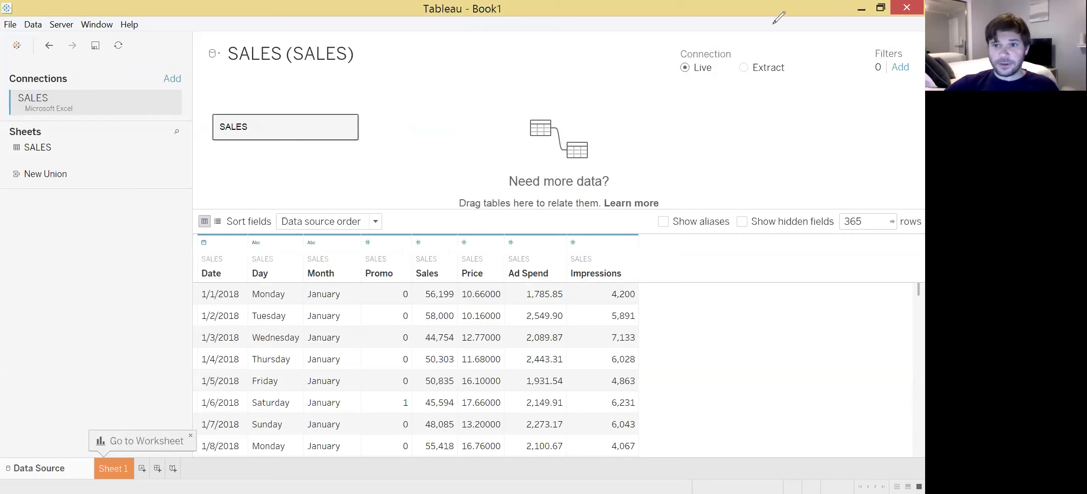
Step: Set the SALES data source's connection type to Extract
mouse_move(740, 44)
mouse_down()
mouse_move(694, 38)
mouse_move(672, 53)
mouse_move(667, 76)
mouse_move(792, 99)
mouse_move(800, 76)
mouse_move(780, 52)
mouse_move(737, 45)
mouse_up()
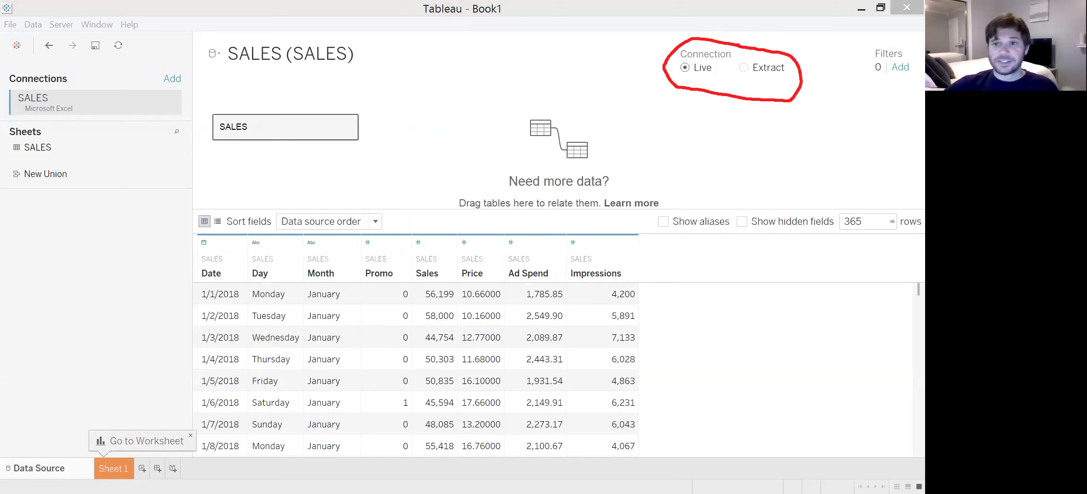
click(743, 67)
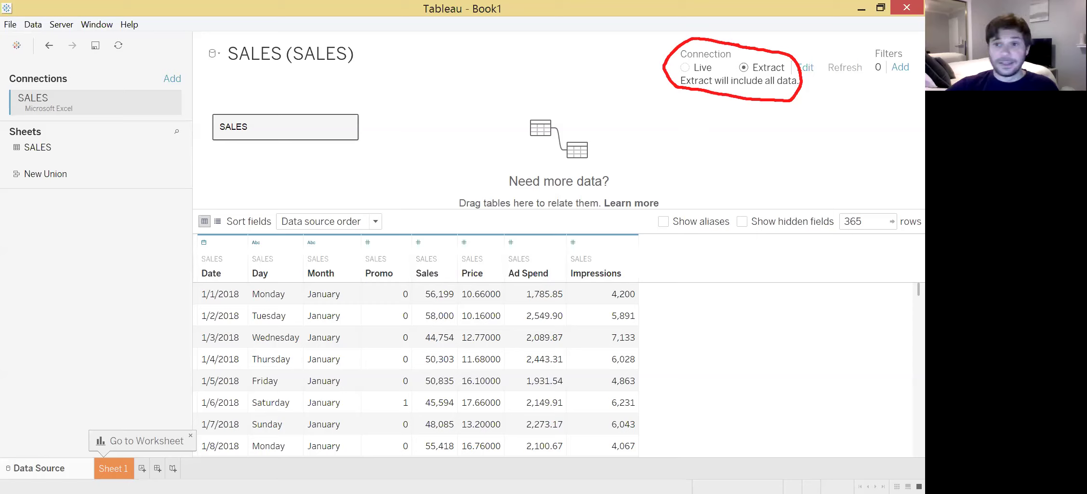
key(Escape)
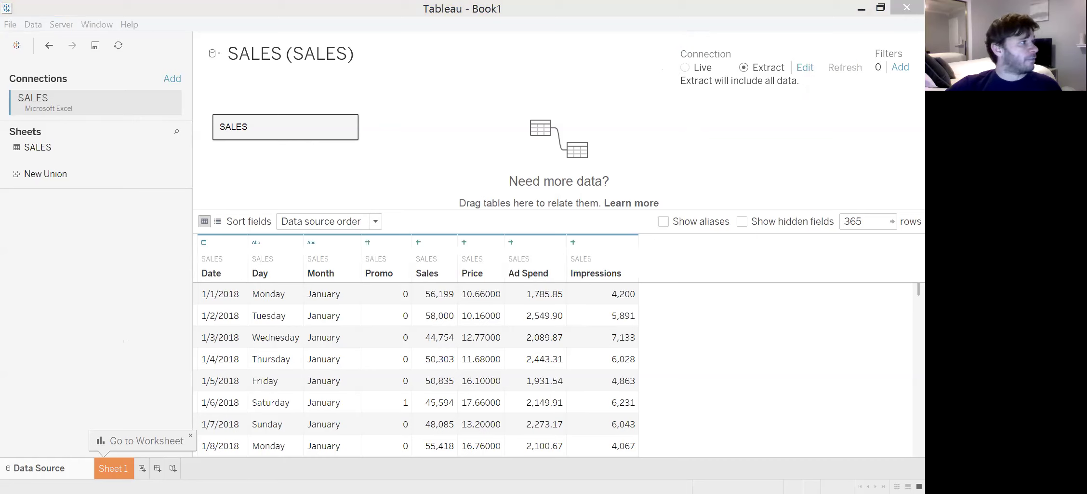
mouse_move(385, 232)
mouse_down()
mouse_move(235, 254)
mouse_move(203, 288)
mouse_move(194, 384)
mouse_move(209, 431)
mouse_move(233, 456)
mouse_move(298, 468)
mouse_up()
mouse_move(380, 471)
mouse_down()
mouse_move(558, 464)
mouse_move(610, 447)
mouse_move(622, 366)
mouse_move(589, 260)
mouse_move(452, 221)
mouse_up()
drag(358, 222, 365, 226)
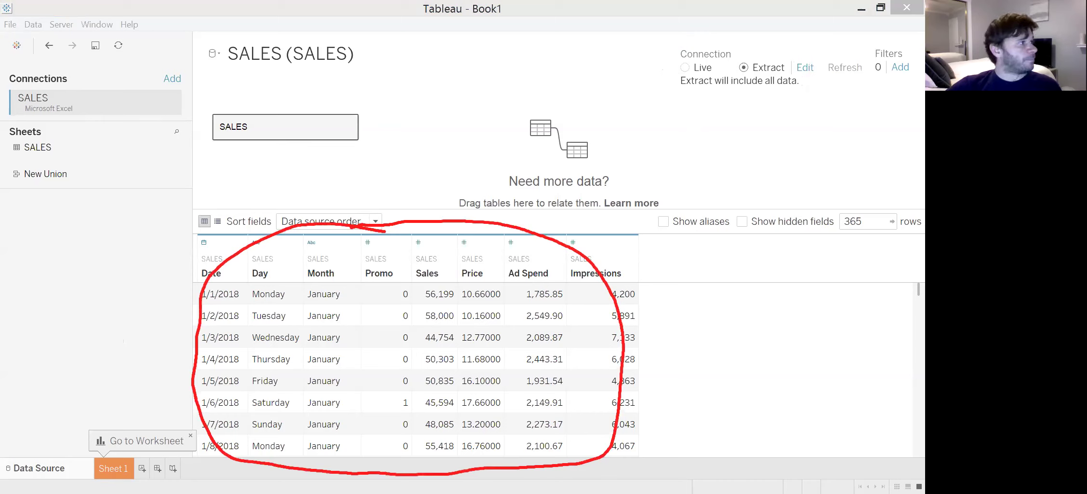
drag(71, 385, 39, 464)
drag(38, 446, 38, 464)
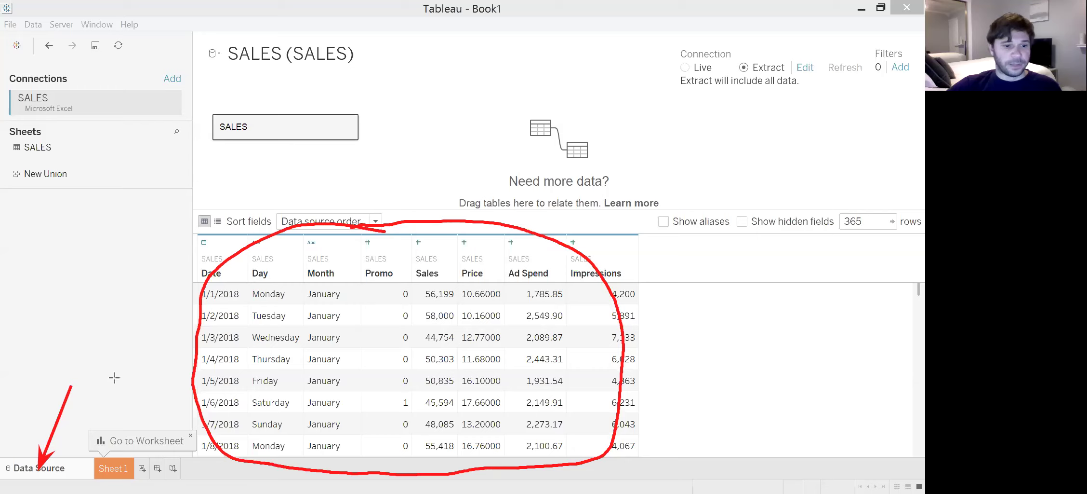
drag(112, 383, 112, 475)
drag(120, 456, 112, 475)
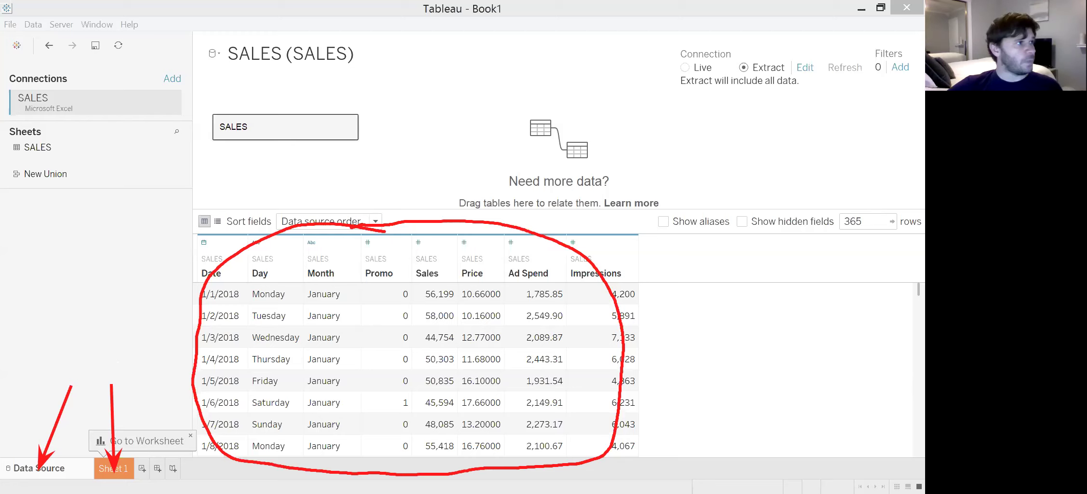
key(Escape)
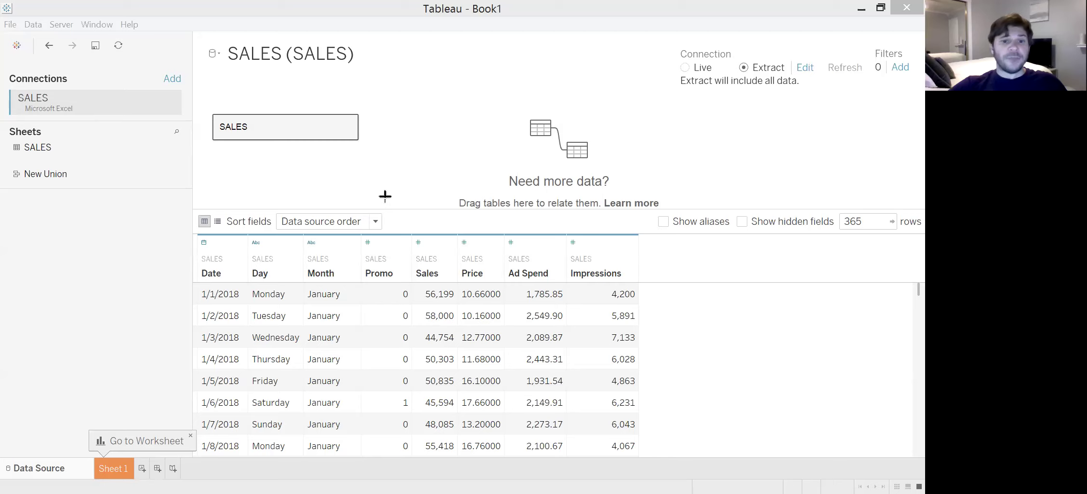
drag(383, 187, 383, 260)
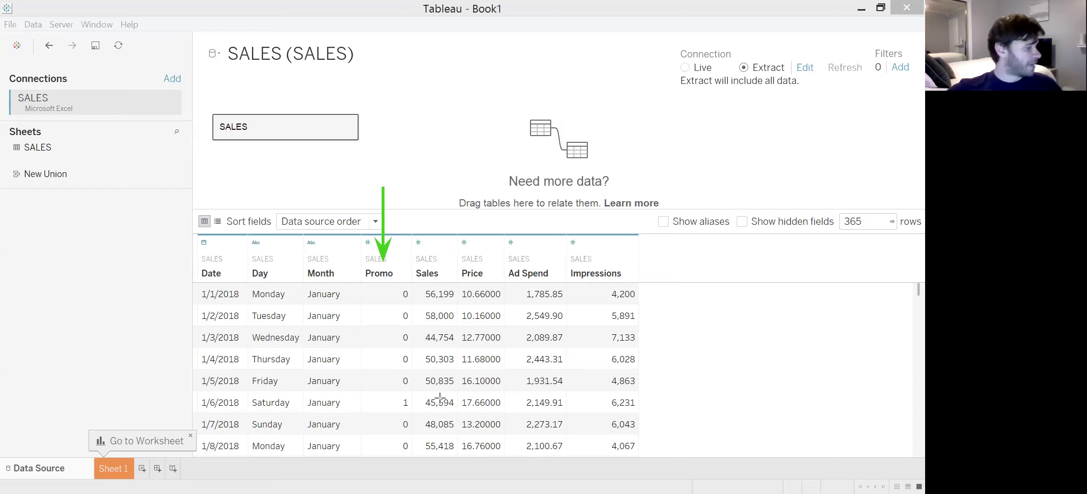
drag(429, 185, 430, 231)
mouse_move(439, 263)
mouse_down()
mouse_move(430, 241)
mouse_move(430, 260)
mouse_up()
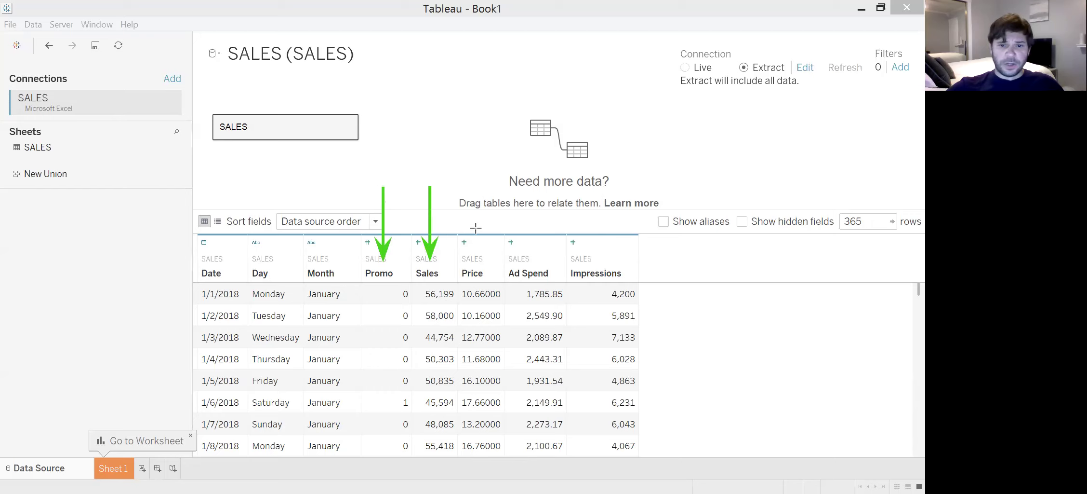
drag(476, 189, 481, 259)
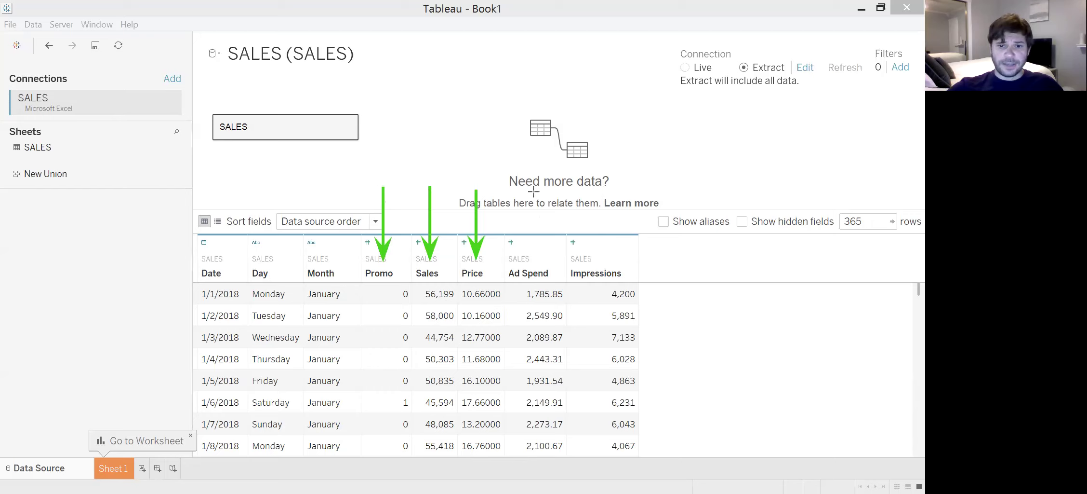
drag(532, 191, 534, 259)
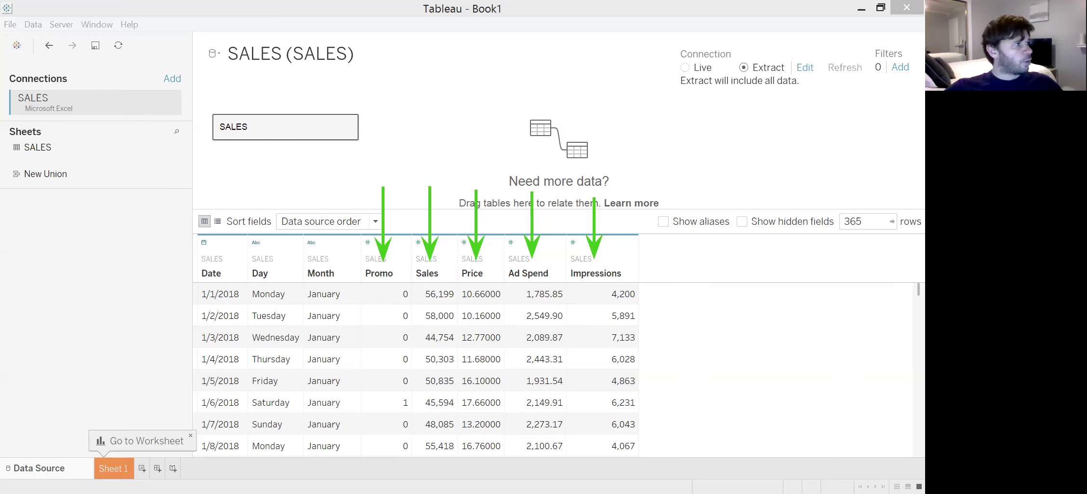
mouse_move(244, 254)
mouse_down()
mouse_move(209, 253)
mouse_move(197, 277)
mouse_move(294, 288)
mouse_move(345, 275)
mouse_move(335, 262)
mouse_move(243, 253)
mouse_up()
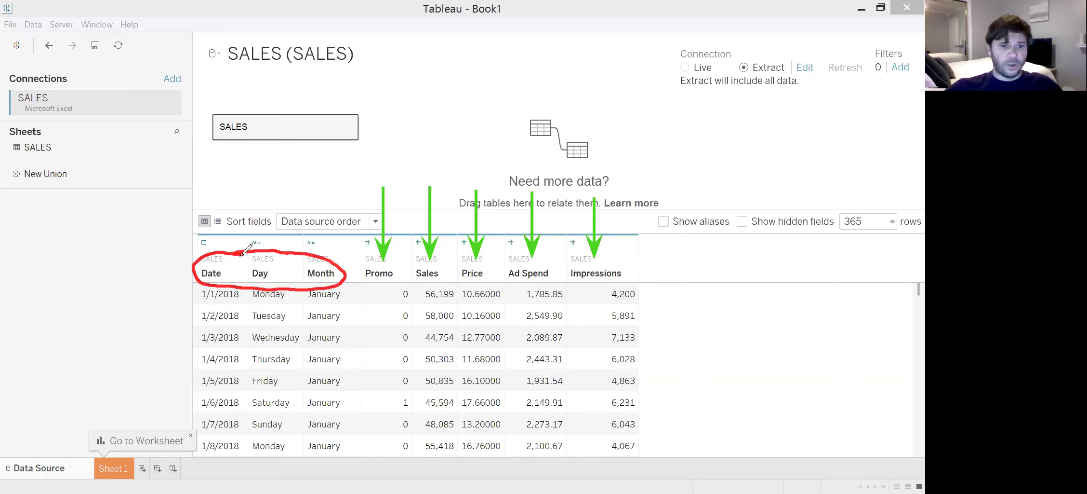
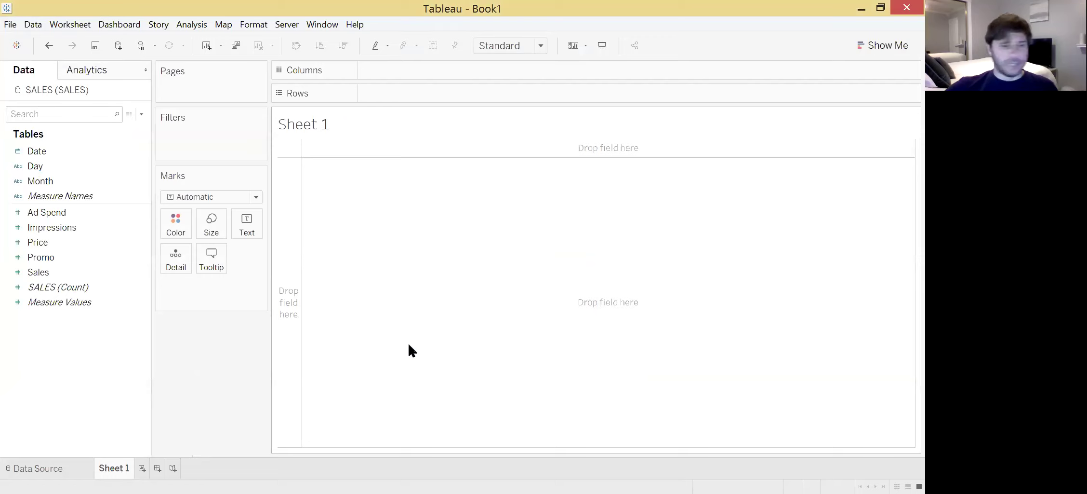
click(48, 165)
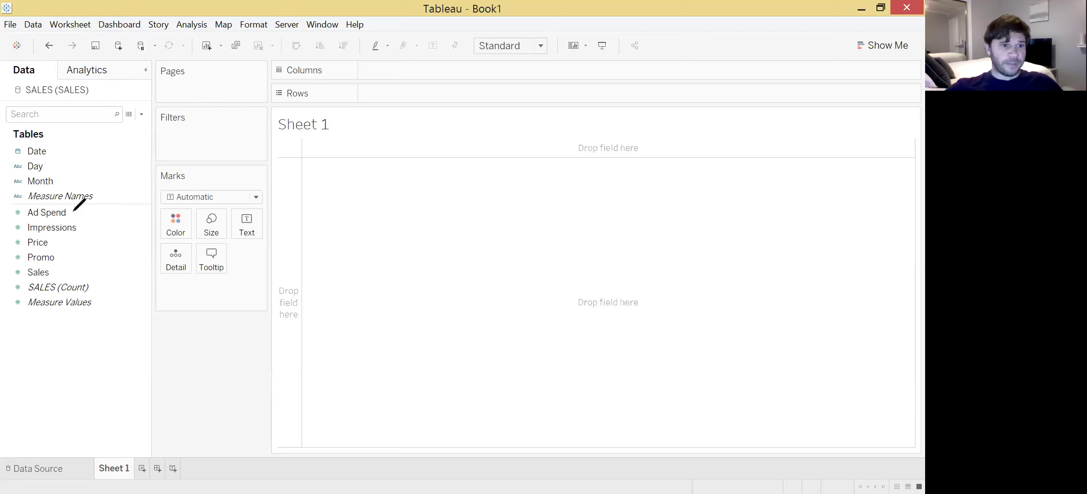
mouse_move(72, 205)
mouse_down()
mouse_move(11, 209)
mouse_move(15, 279)
mouse_move(55, 278)
mouse_move(88, 223)
mouse_move(69, 204)
mouse_up()
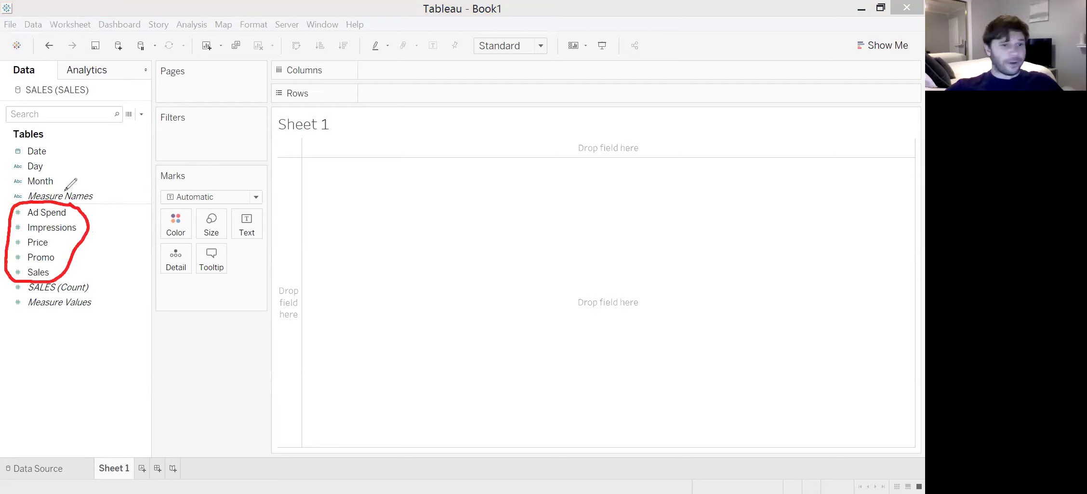
mouse_move(52, 143)
mouse_down()
mouse_move(13, 146)
mouse_move(12, 186)
mouse_move(56, 188)
mouse_move(53, 143)
mouse_up()
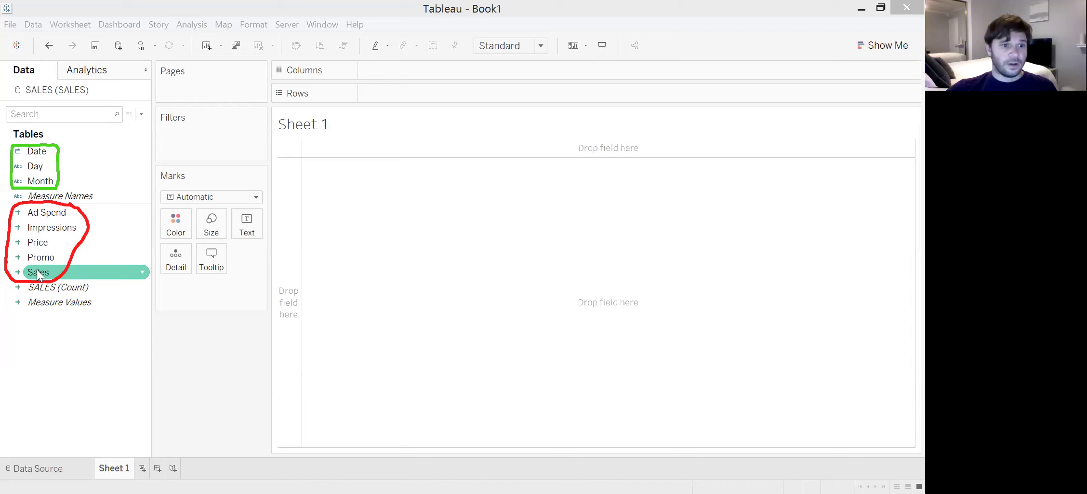
Step: Add the Sales measure to the rows of Sheet 1 as a sum
mouse_move(36, 269)
mouse_down()
mouse_move(145, 271)
mouse_move(236, 218)
mouse_move(362, 114)
mouse_move(381, 92)
mouse_move(377, 73)
mouse_move(371, 91)
mouse_up()
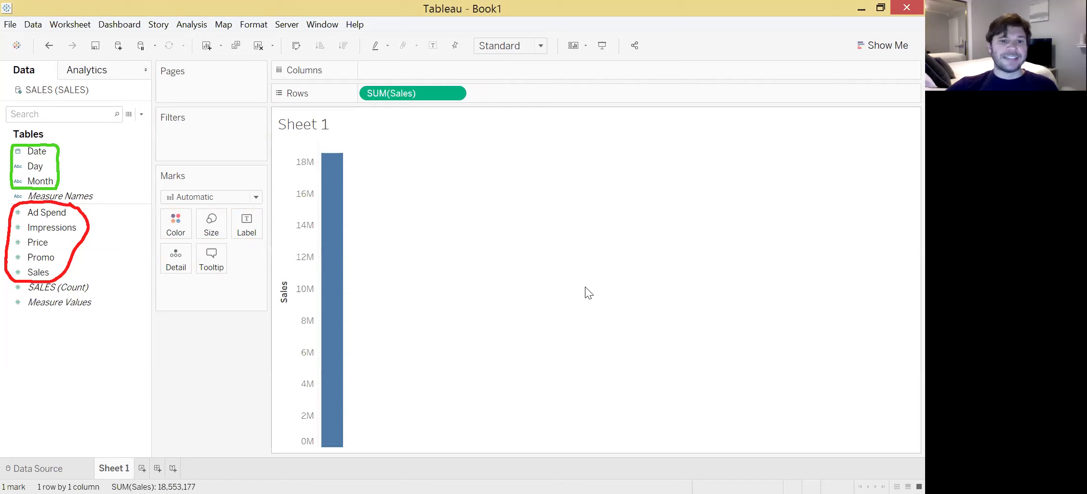
mouse_move(332, 335)
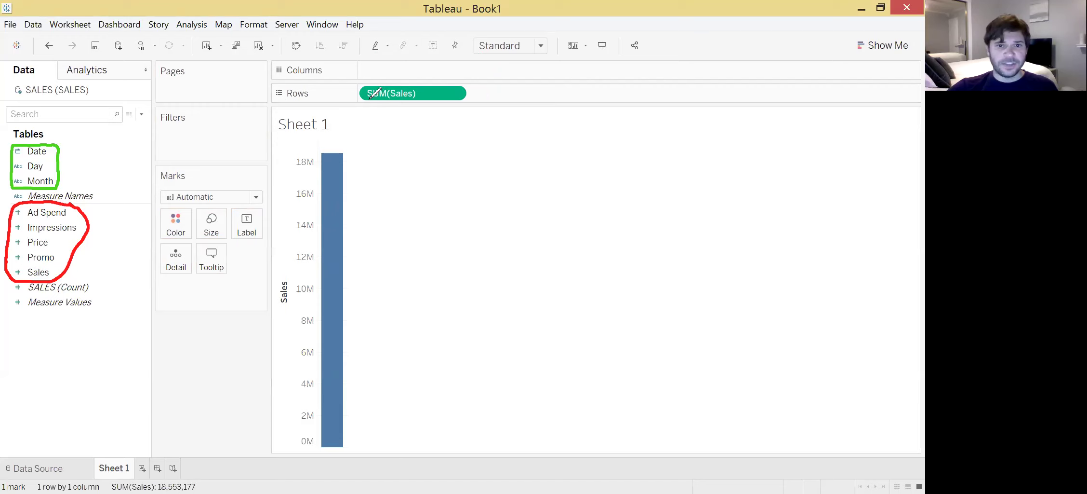
drag(365, 99, 387, 99)
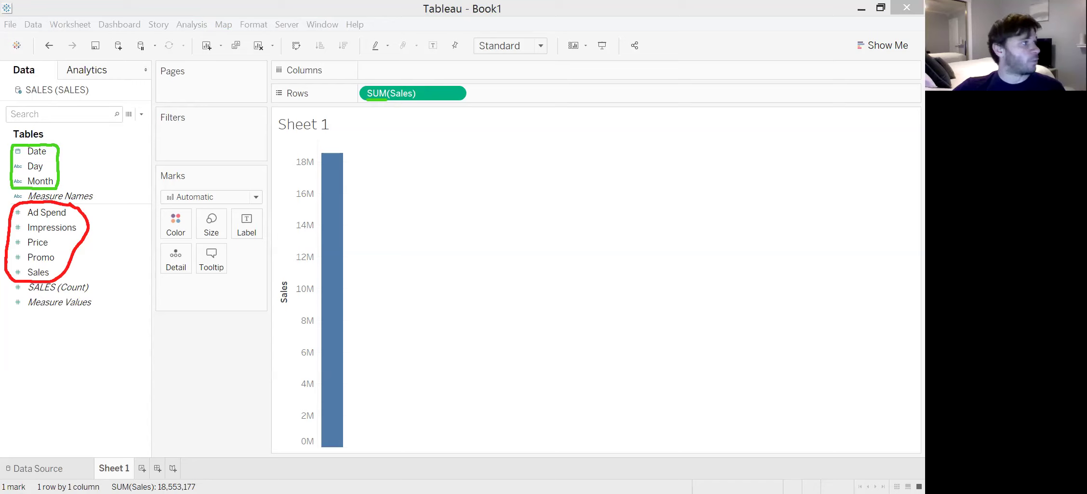
mouse_move(339, 198)
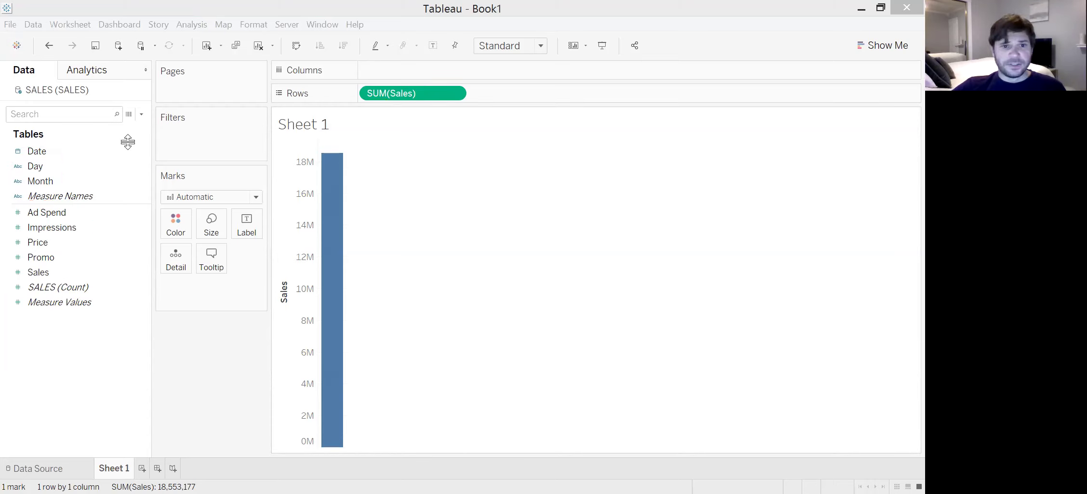
Step: Move the summed Sales field from Rows to Columns and back to Rows
drag(430, 95, 428, 71)
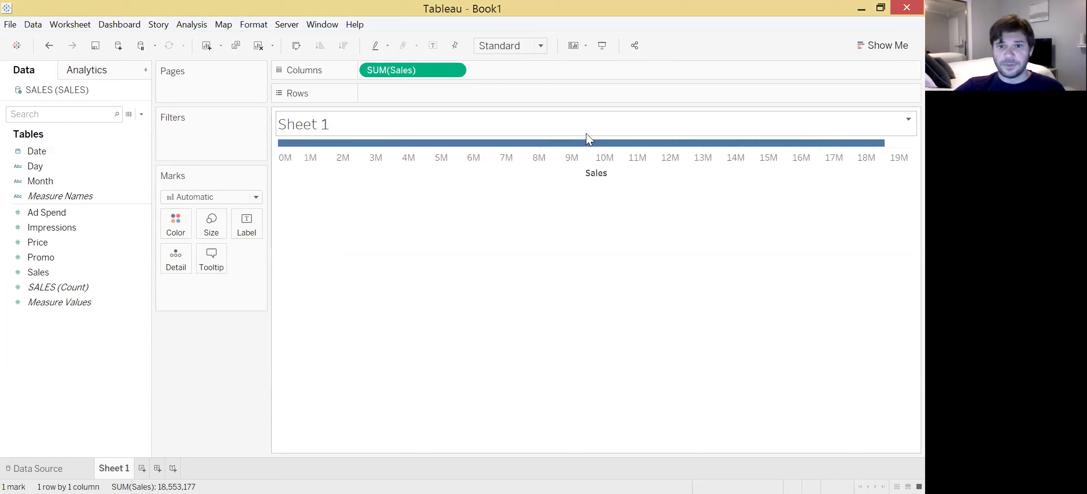
drag(421, 71, 421, 91)
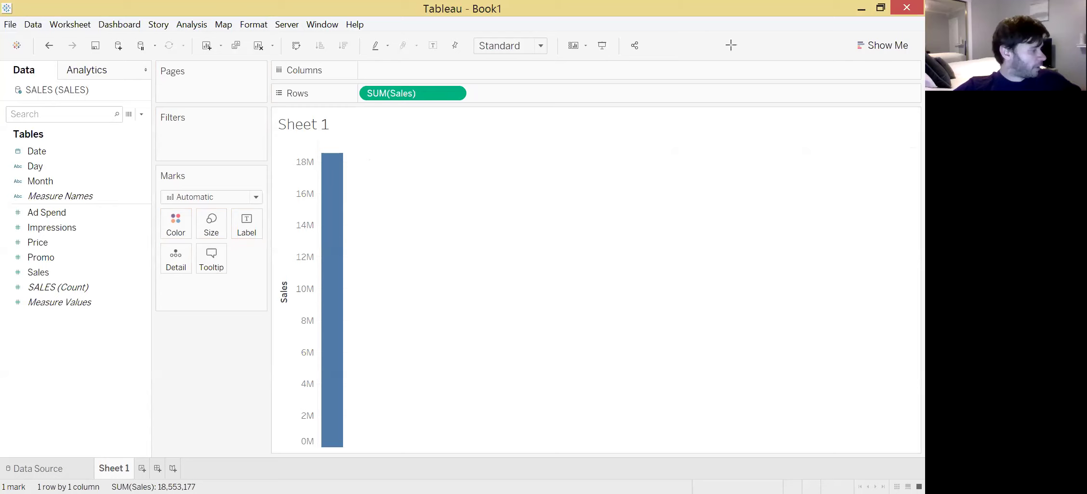
Step: Turn the Sales bar chart into a histogram with the Show Me suggestions
drag(731, 45, 851, 45)
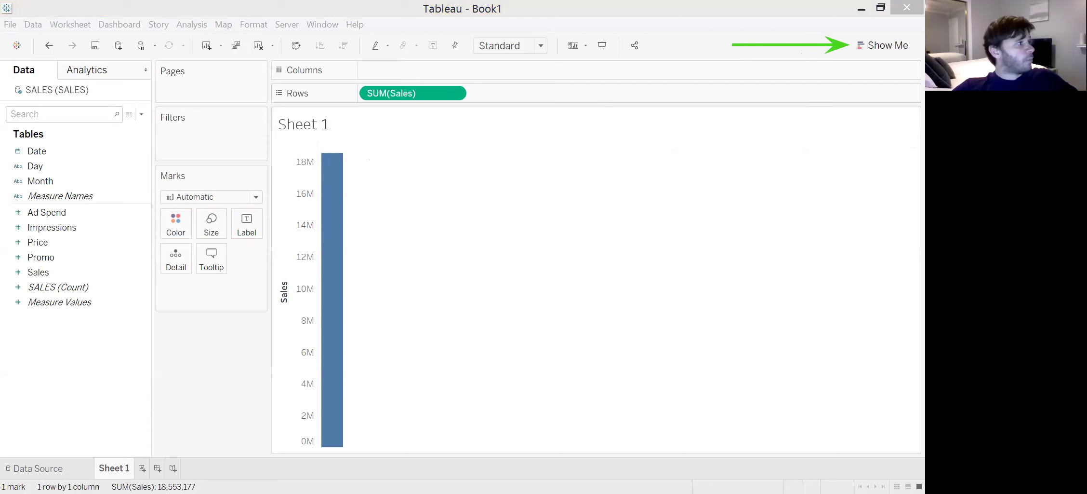
click(870, 46)
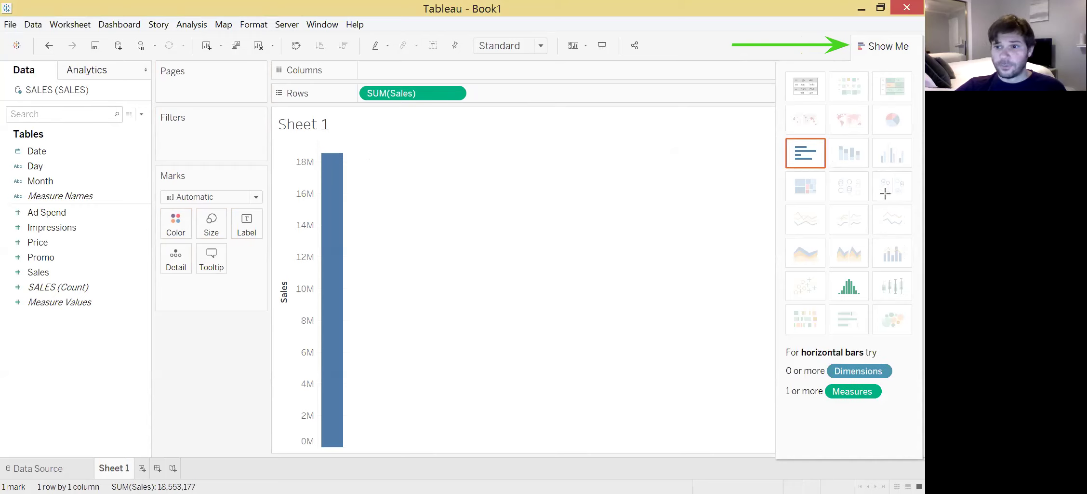
drag(886, 194, 860, 284)
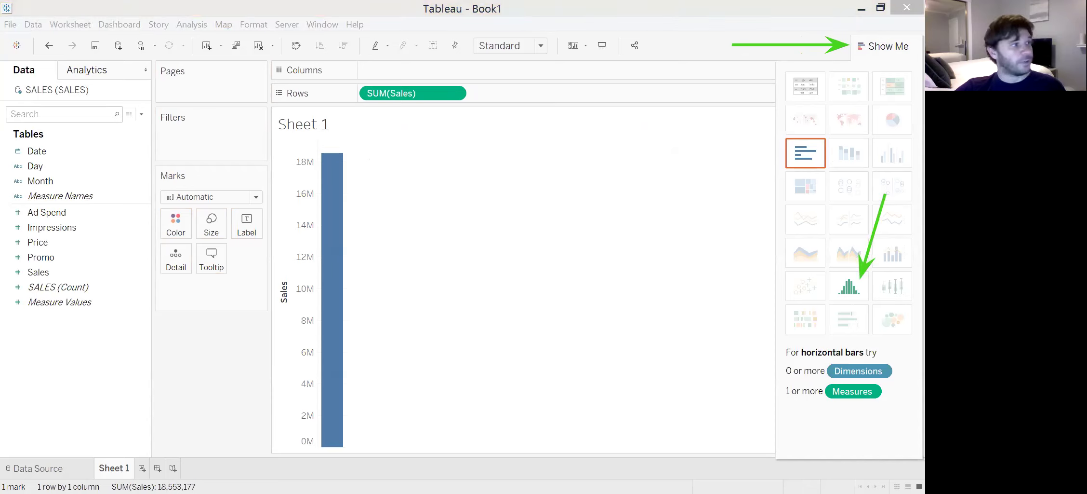
click(848, 289)
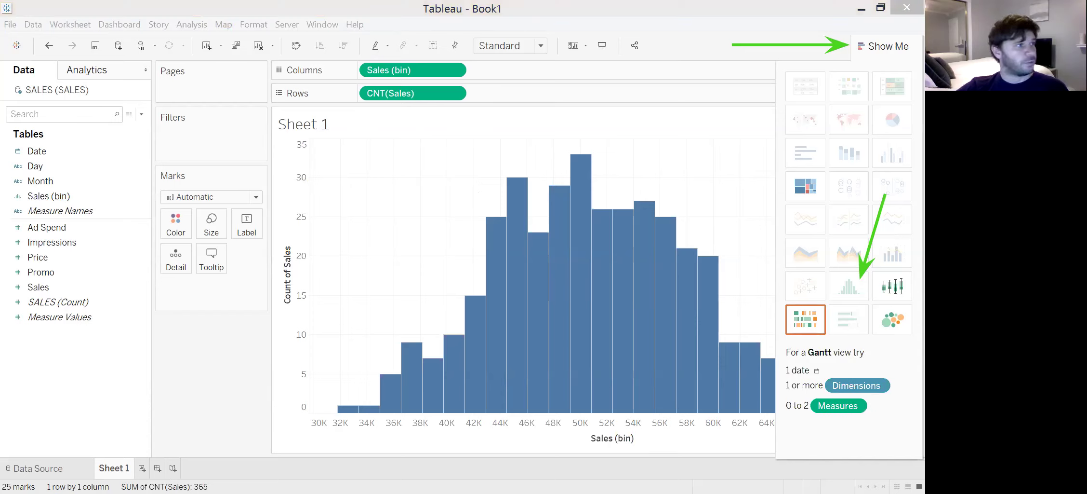
Step: Try converting the Sales histogram to a box-and-whisker plot, and undo the conversion
click(891, 288)
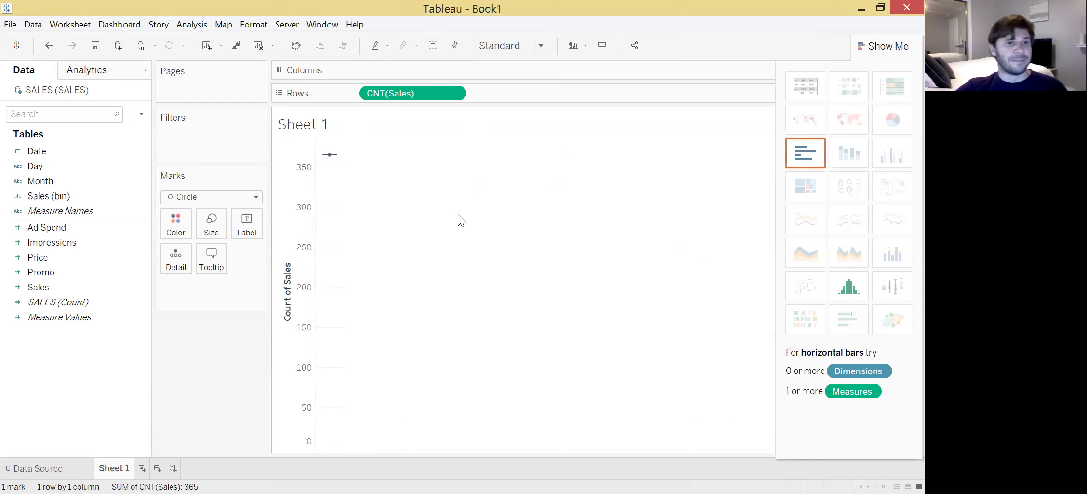
click(49, 46)
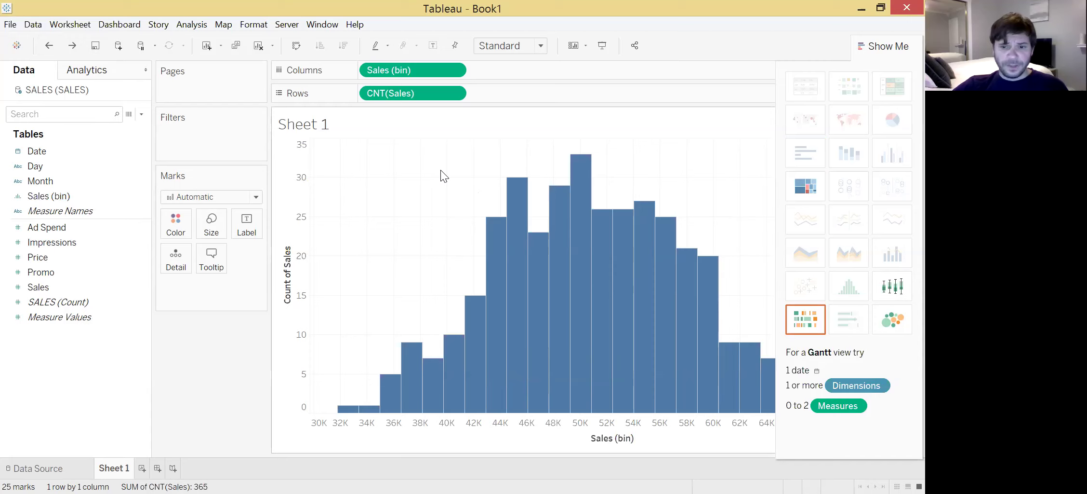
Step: Hide the chart type suggestions and inspect the details of the histogram's 52K bin
click(887, 46)
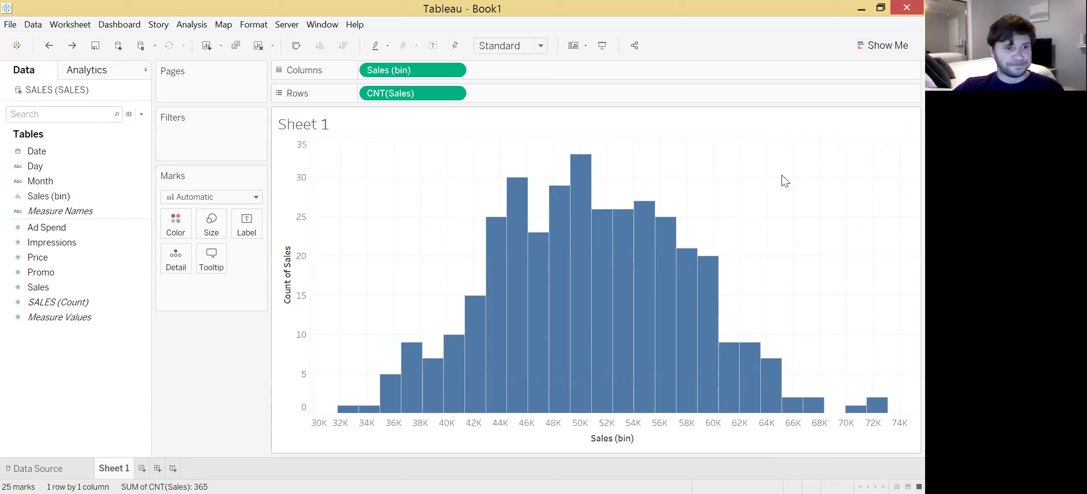
mouse_move(628, 224)
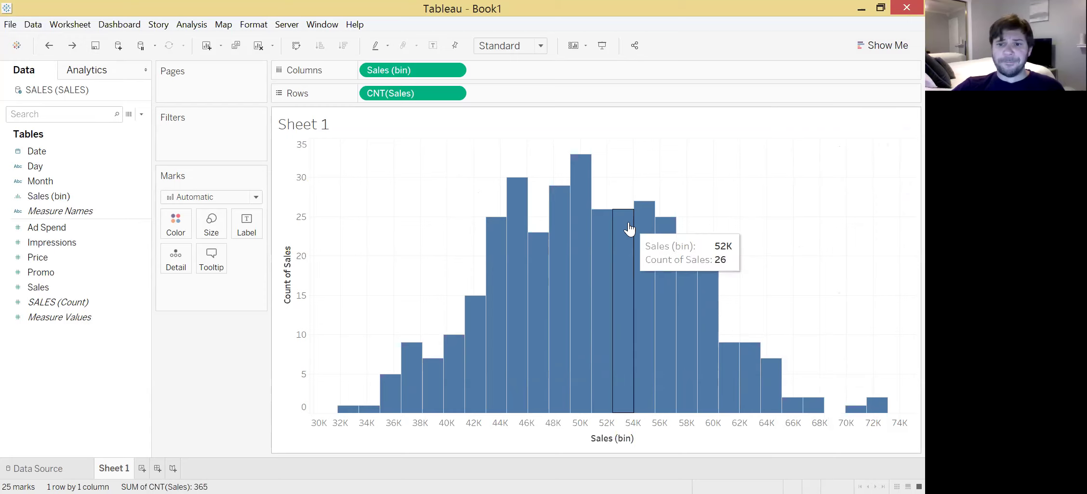
Step: Show the chart type suggestions and color the Sales histogram's bars by the summed Promo field
mouse_move(499, 288)
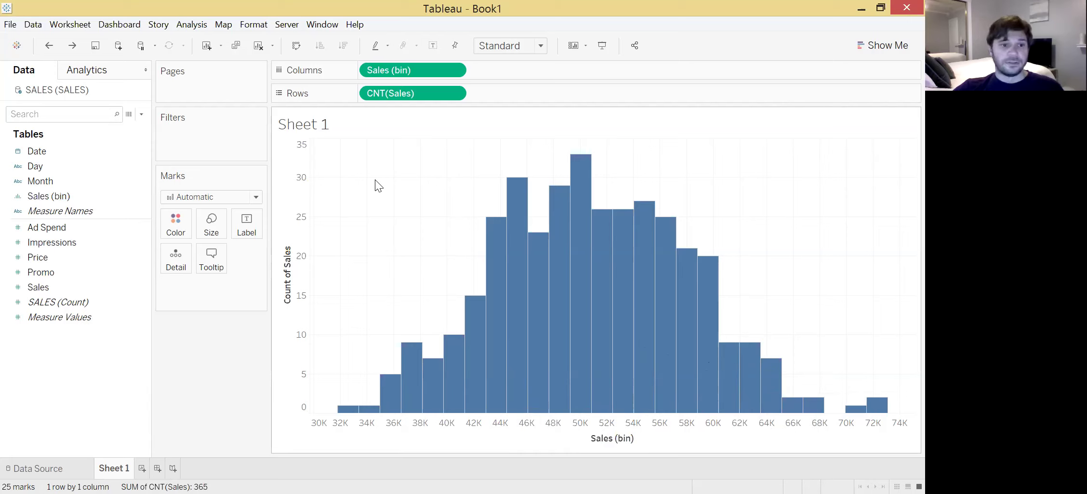
click(881, 44)
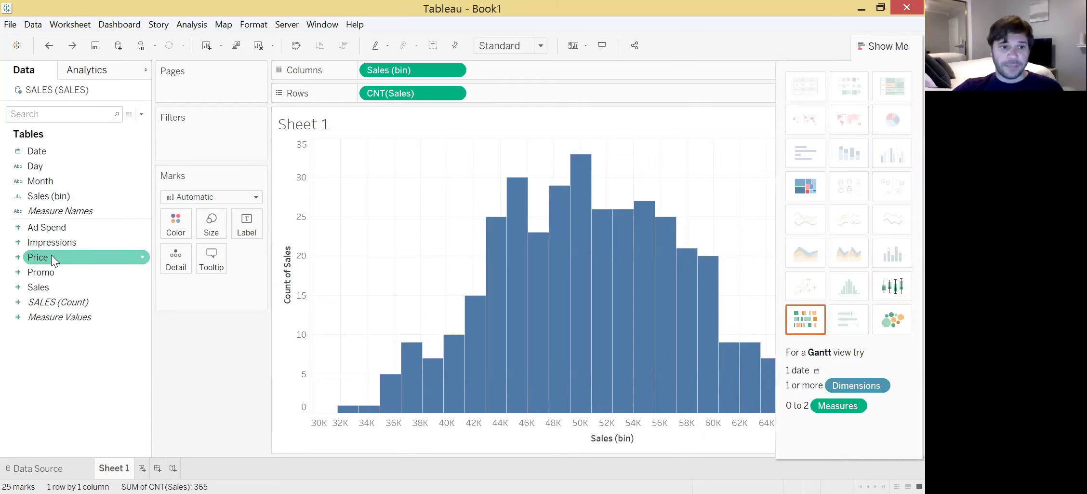
mouse_move(41, 272)
mouse_down()
mouse_move(170, 246)
mouse_move(171, 227)
mouse_move(497, 213)
mouse_move(503, 195)
mouse_move(74, 241)
mouse_move(33, 272)
mouse_up()
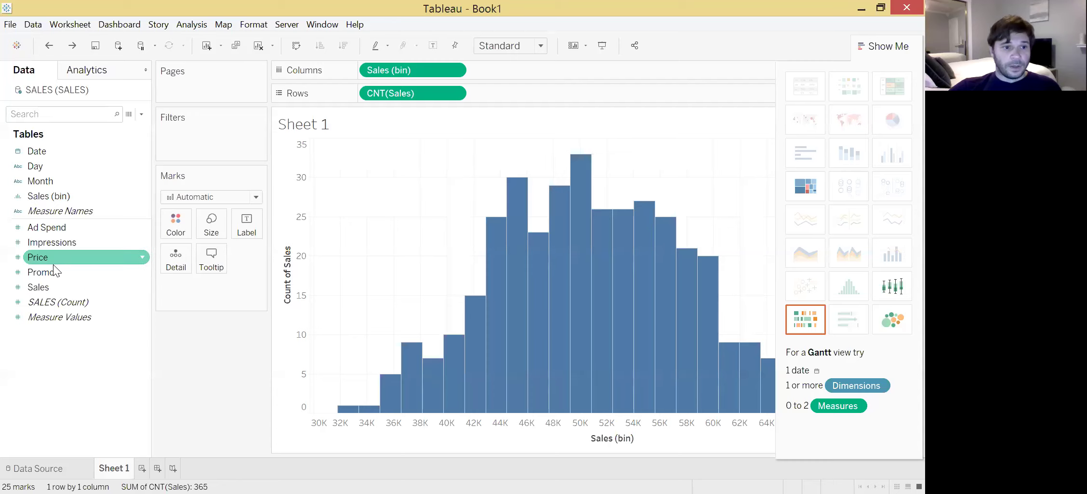
drag(52, 271, 176, 232)
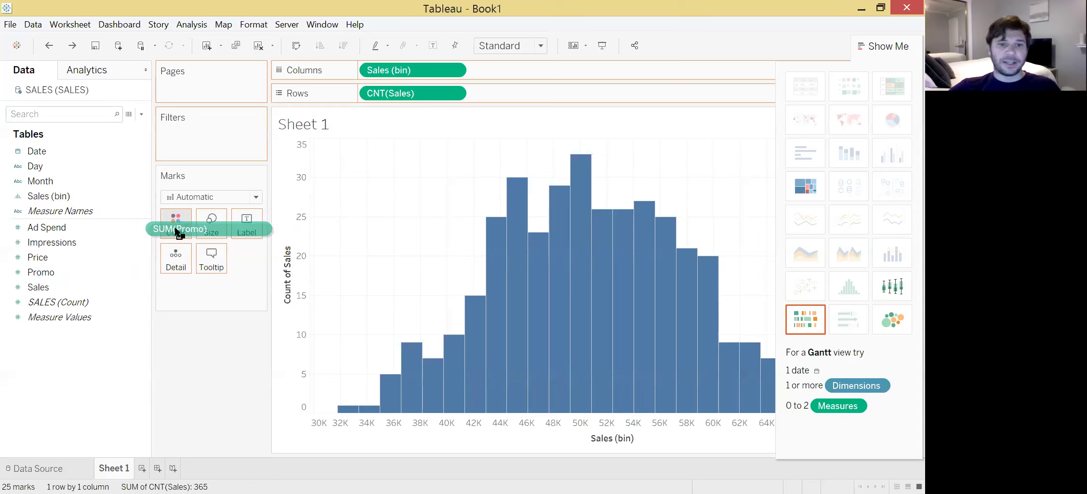
drag(177, 232, 177, 227)
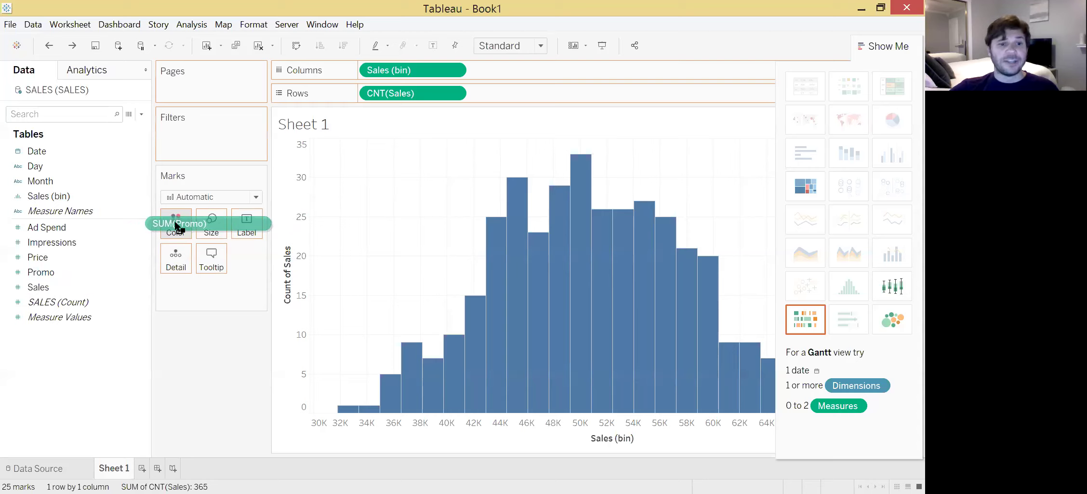
drag(177, 225, 175, 226)
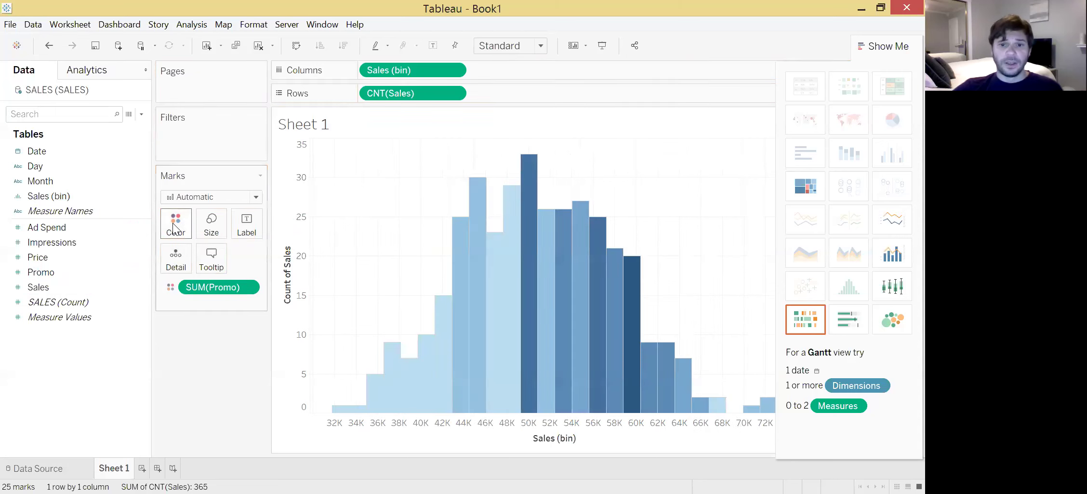
mouse_move(456, 342)
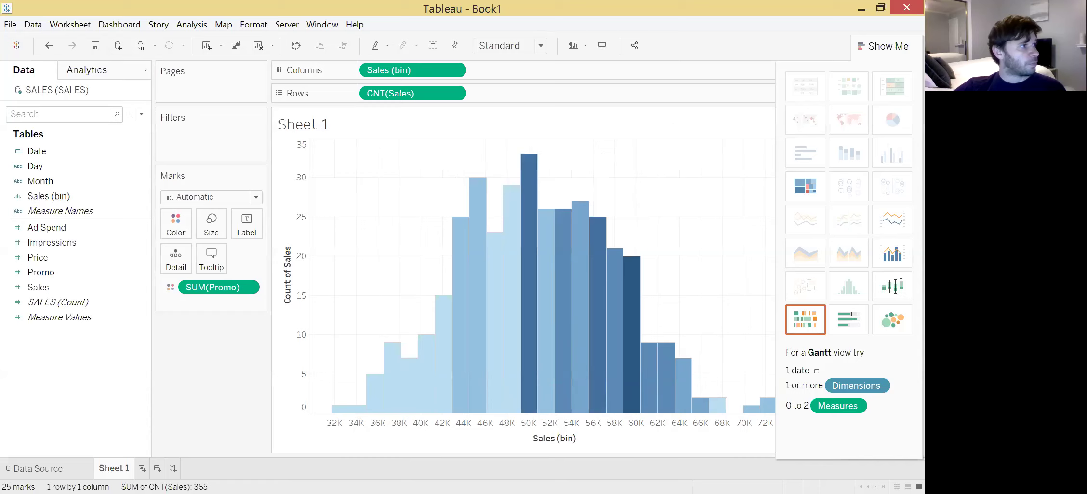
Step: Convert the colored histogram into a dual combination chart of the count of Sales and summed Promo by Sales bin
drag(247, 129, 178, 220)
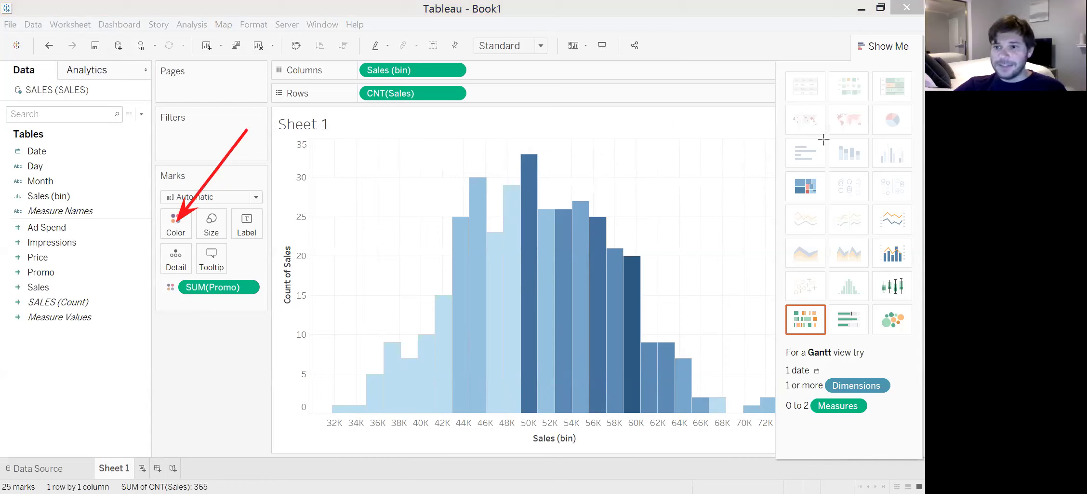
drag(823, 140, 889, 244)
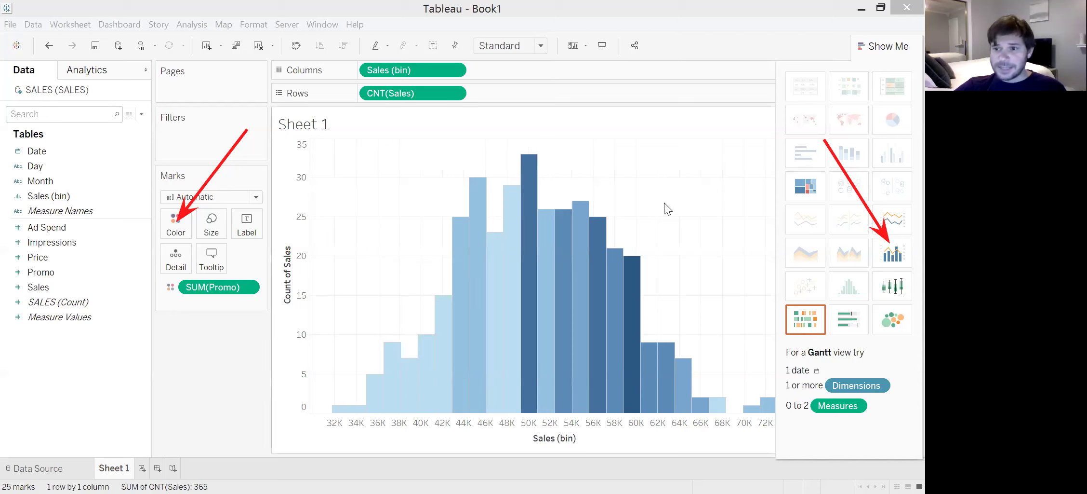
click(892, 252)
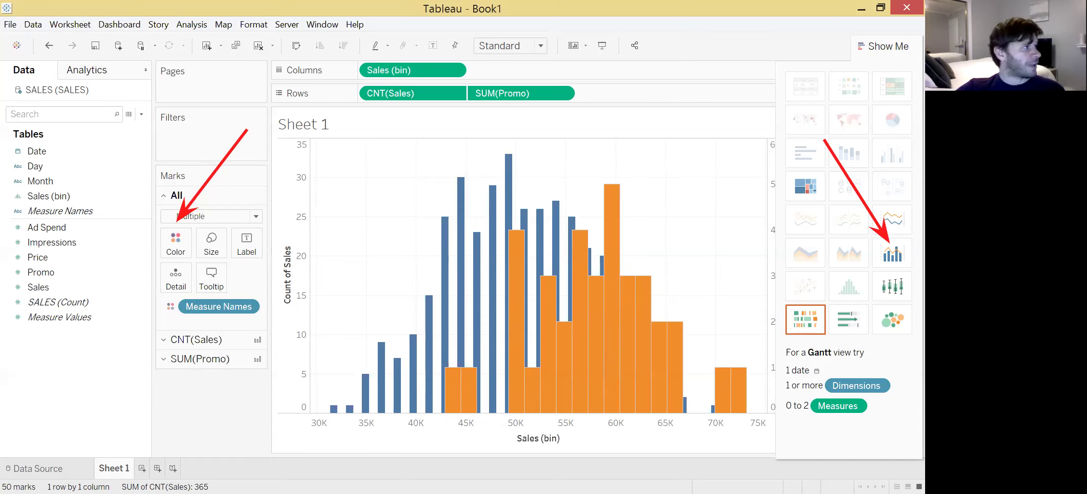
drag(429, 340, 367, 339)
mouse_move(326, 366)
mouse_down()
mouse_move(351, 436)
mouse_move(426, 421)
mouse_move(443, 402)
mouse_move(441, 357)
mouse_up()
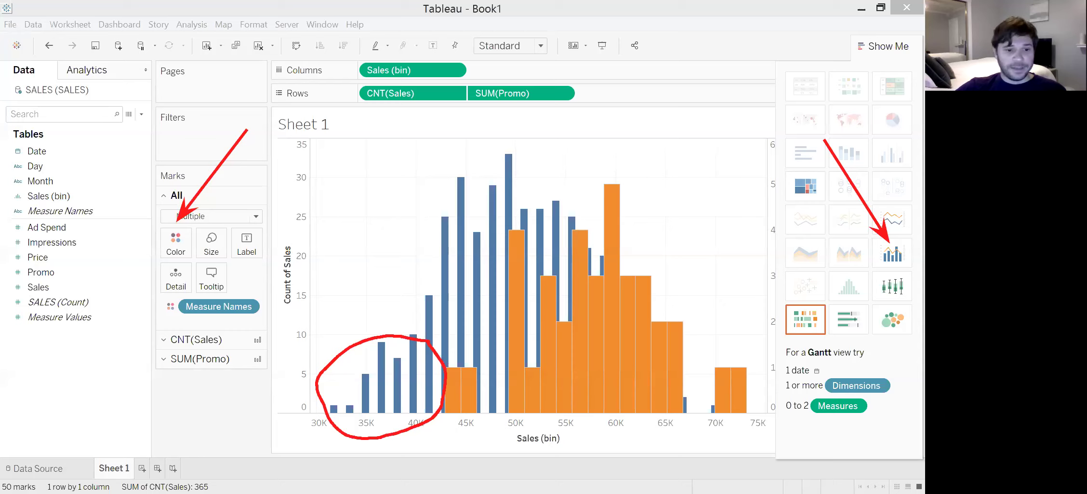
key(Escape)
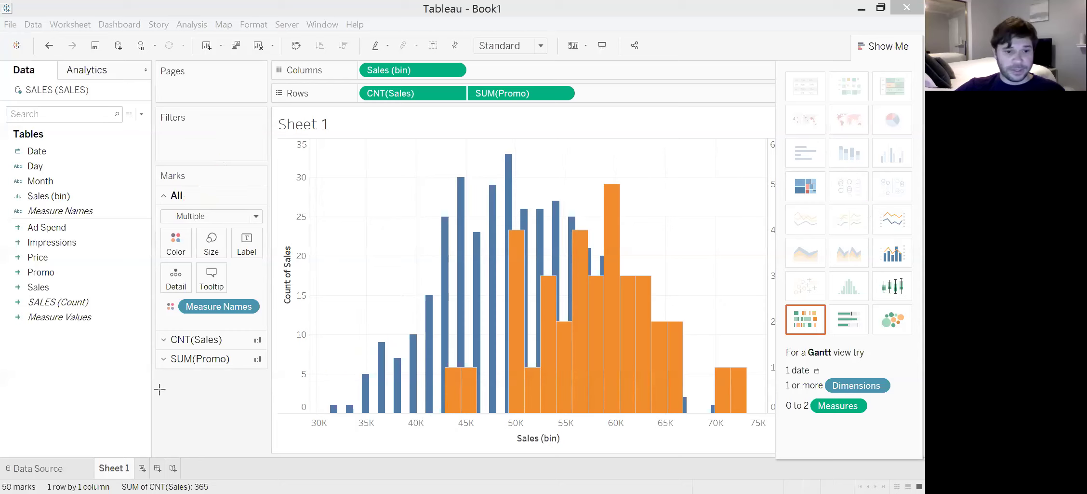
Step: Add a blank second worksheet and return to Sheet 1
drag(225, 379, 142, 465)
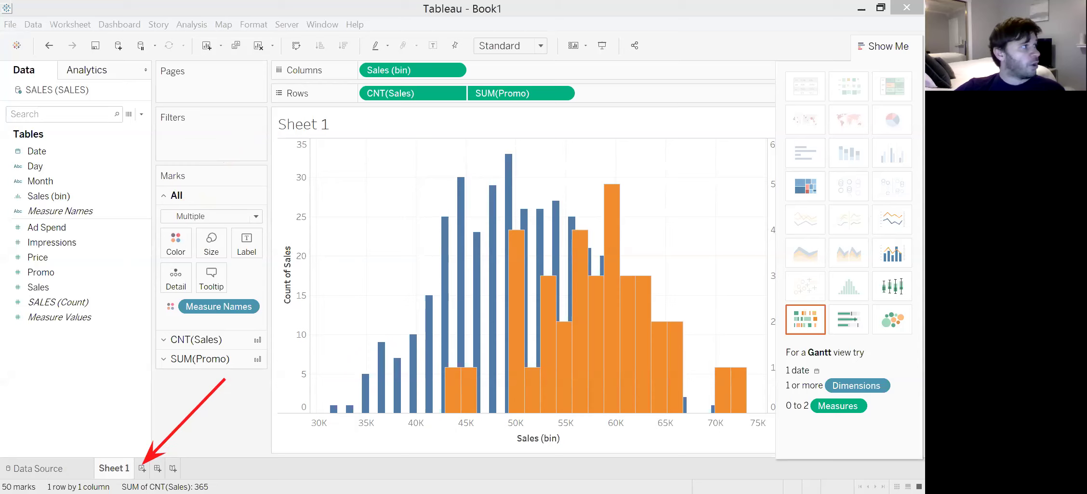
click(142, 468)
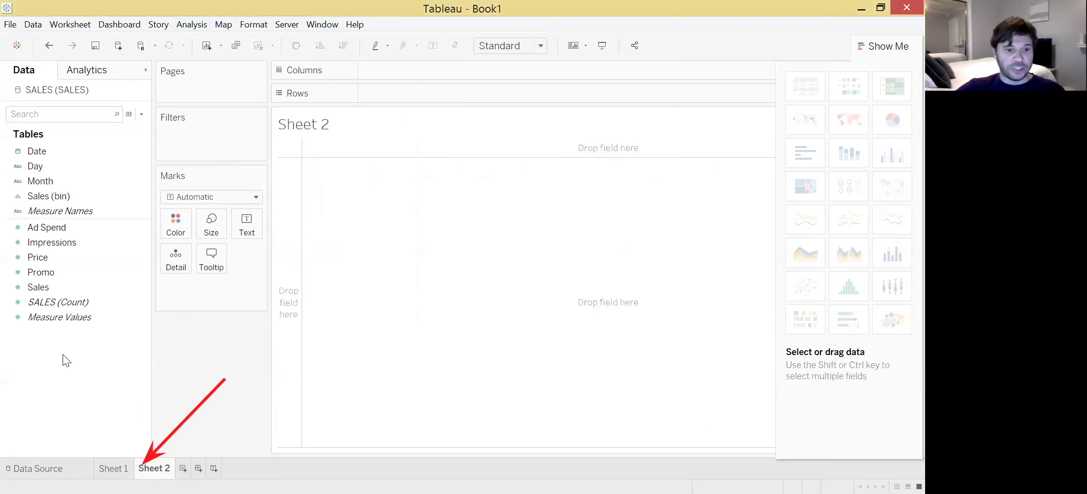
click(114, 467)
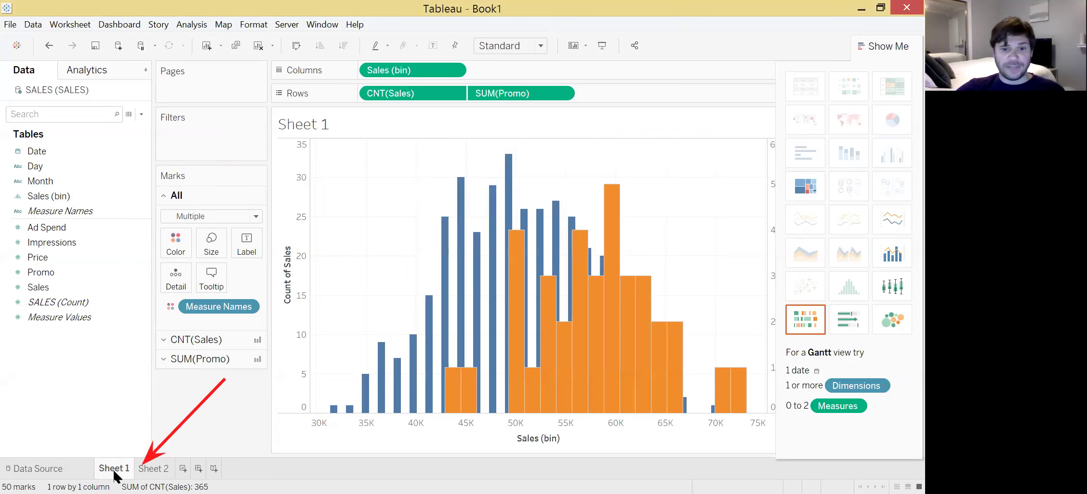
Step: Undo back to the plain Sales histogram, redo the Promo changes, and undo the new worksheet
click(49, 47)
click(48, 46)
click(49, 46)
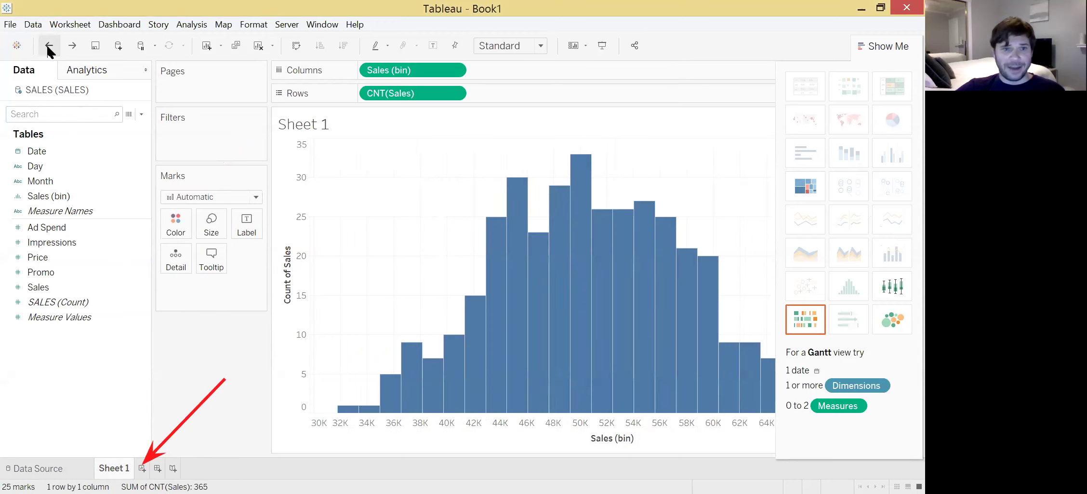
click(73, 46)
click(73, 46)
click(74, 46)
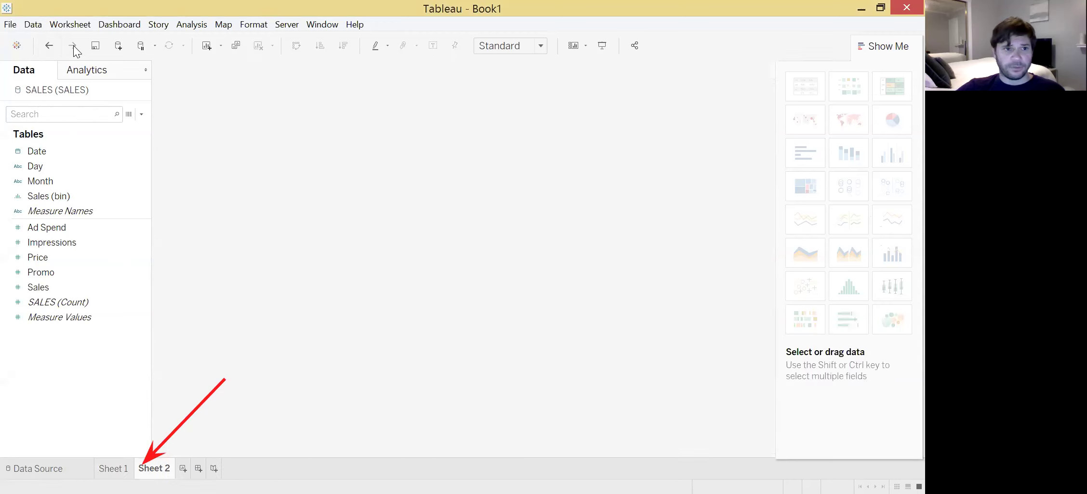
click(48, 45)
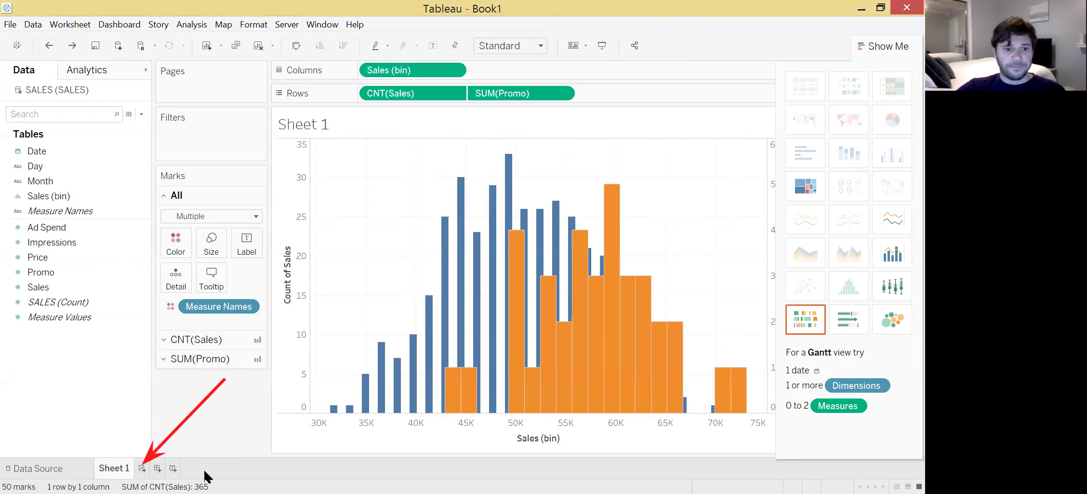
click(72, 45)
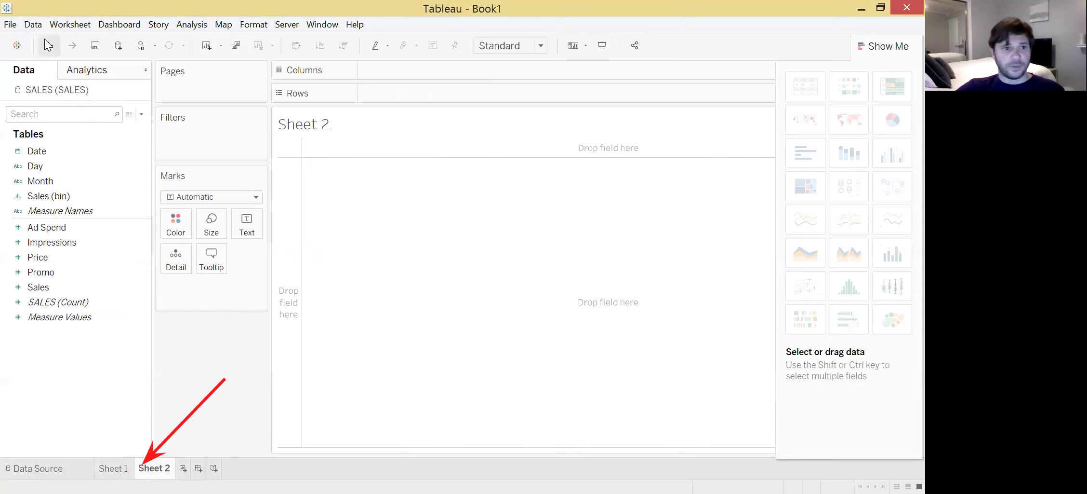
click(48, 46)
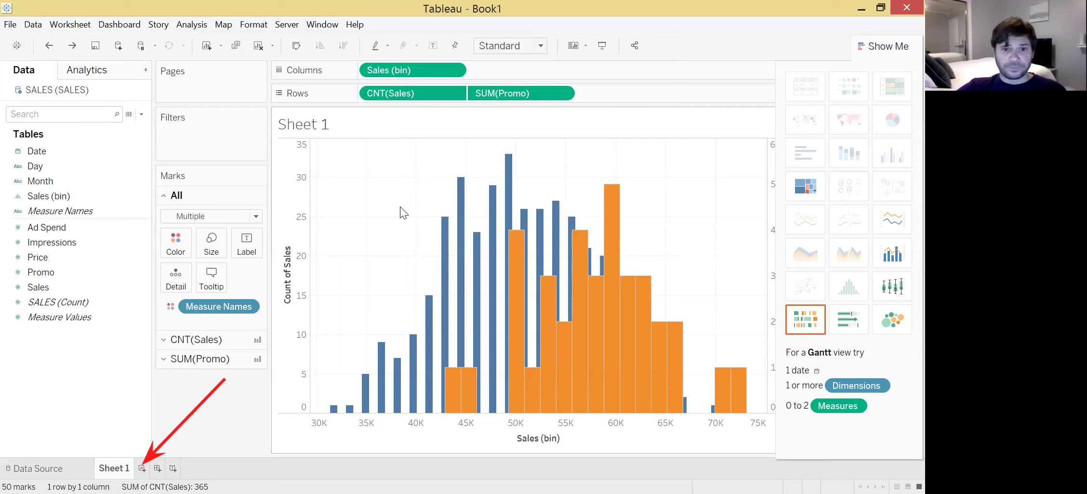
Step: Move the worksheet title into its own card beside the chart, and undo and redo the two Promo changes
mouse_move(338, 124)
mouse_down()
mouse_move(318, 123)
mouse_move(345, 130)
mouse_up()
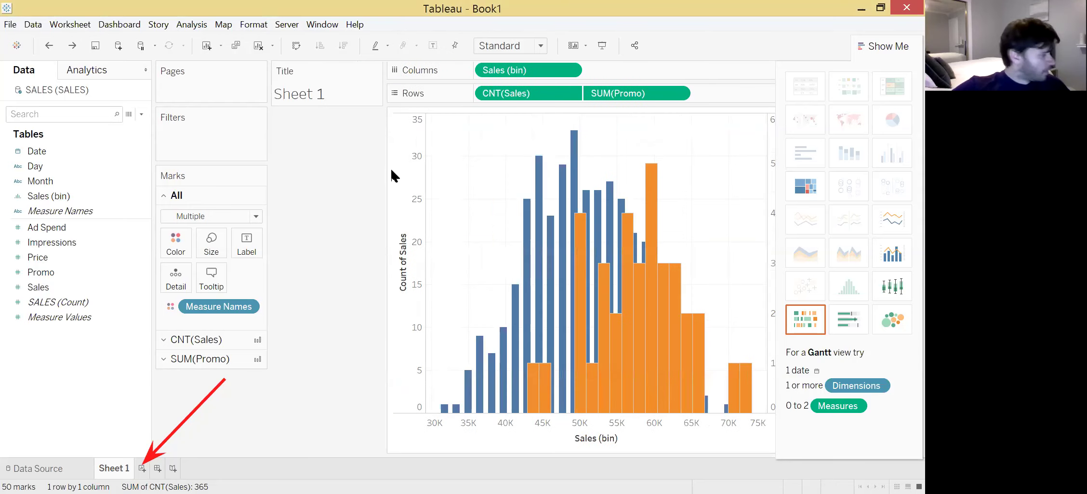
key(ctrl+z)
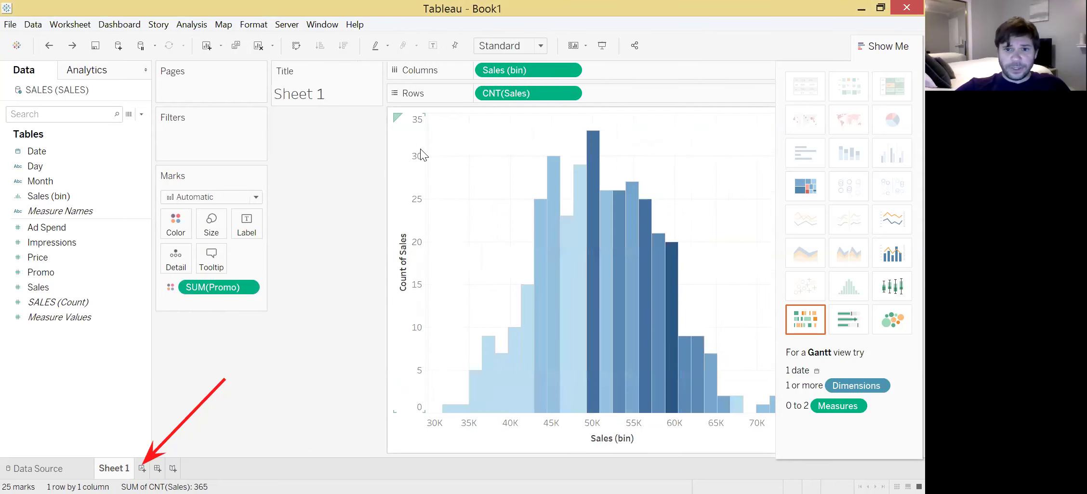
key(ctrl+z)
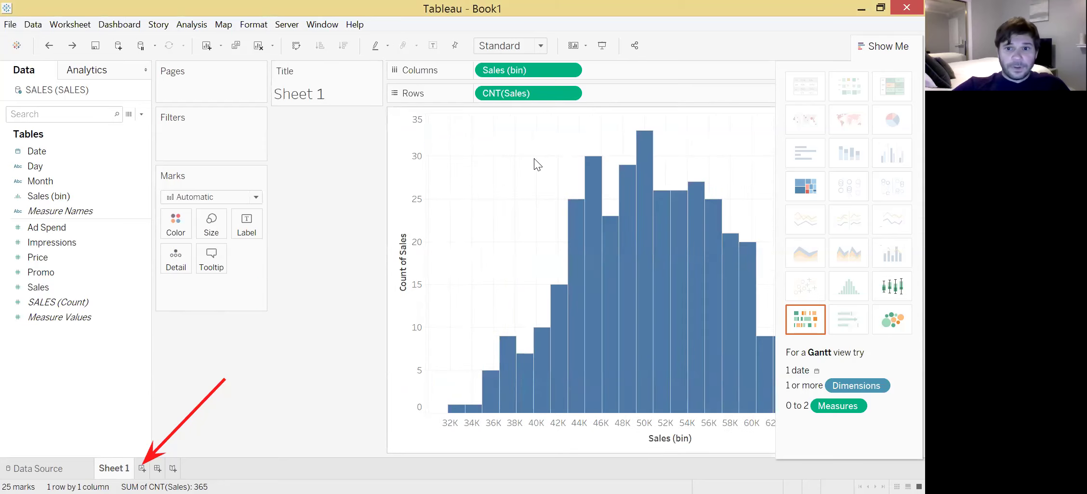
click(73, 45)
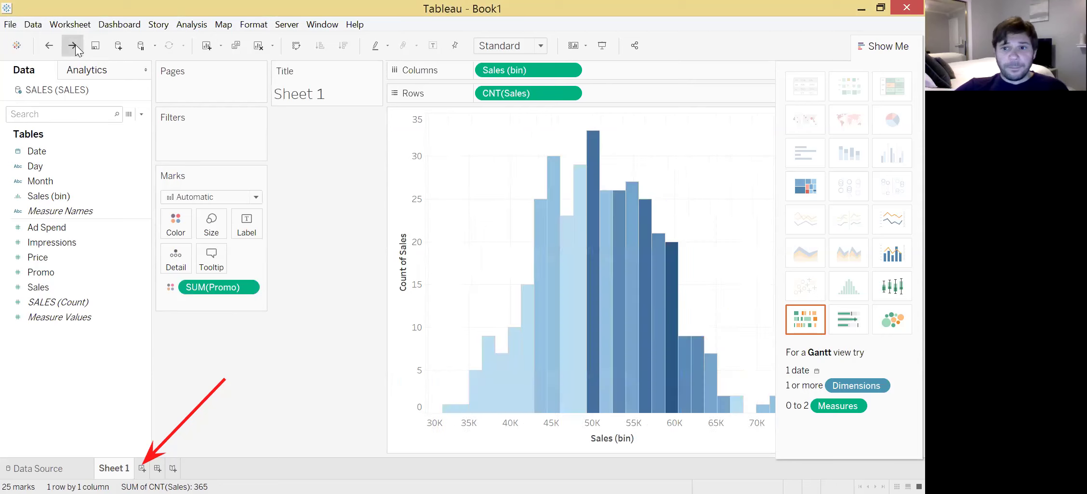
click(73, 45)
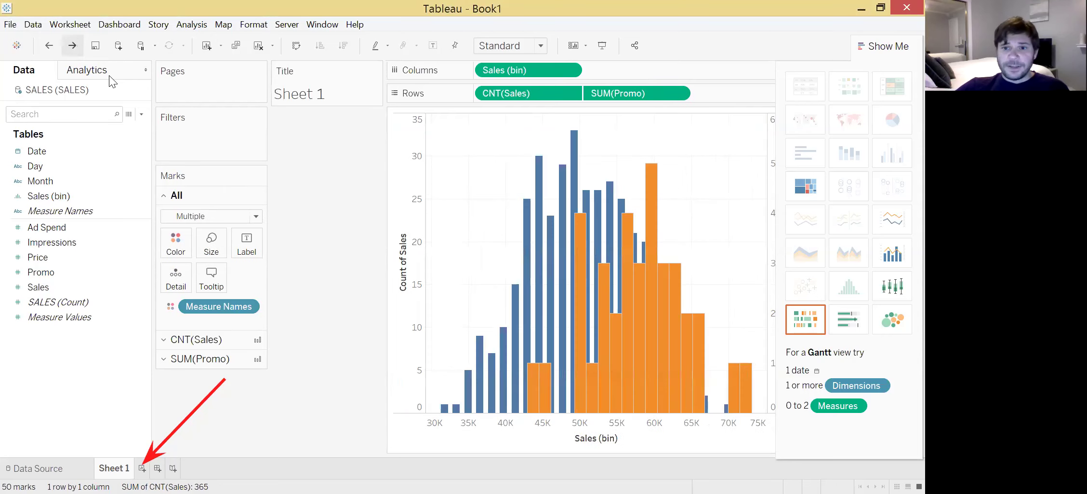
Step: Examine the title card and the chart's options for copying it as a crosstab, data or image
right_click(454, 142)
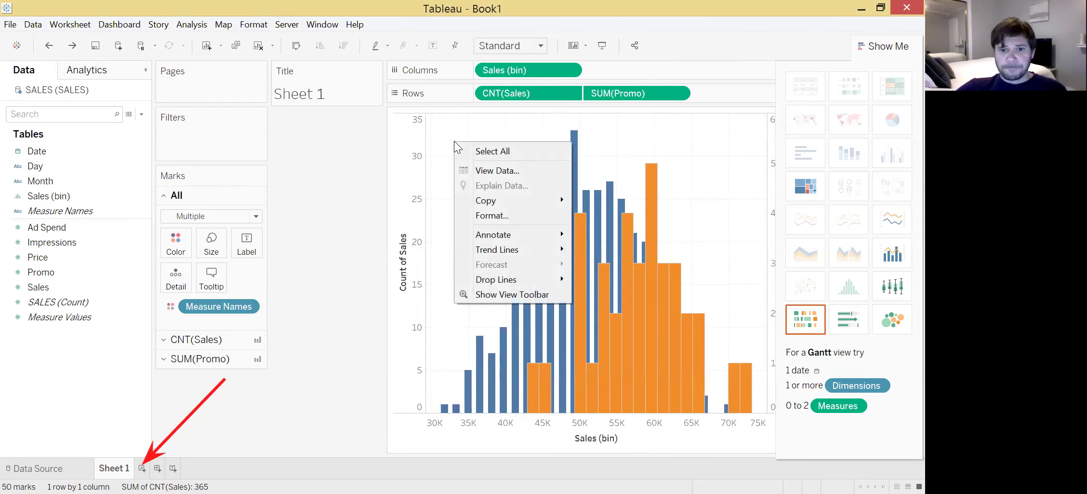
click(344, 90)
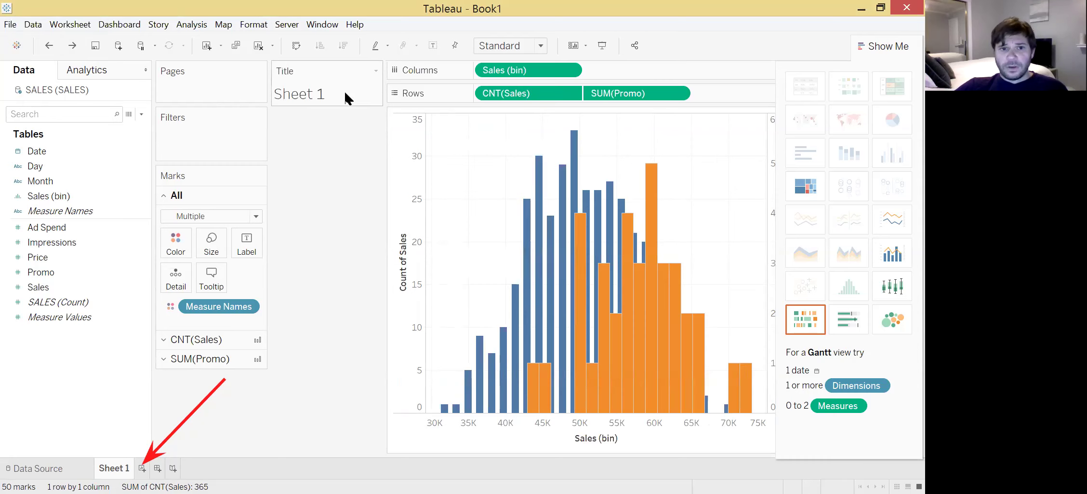
double_click(366, 77)
key(Escape)
right_click(441, 127)
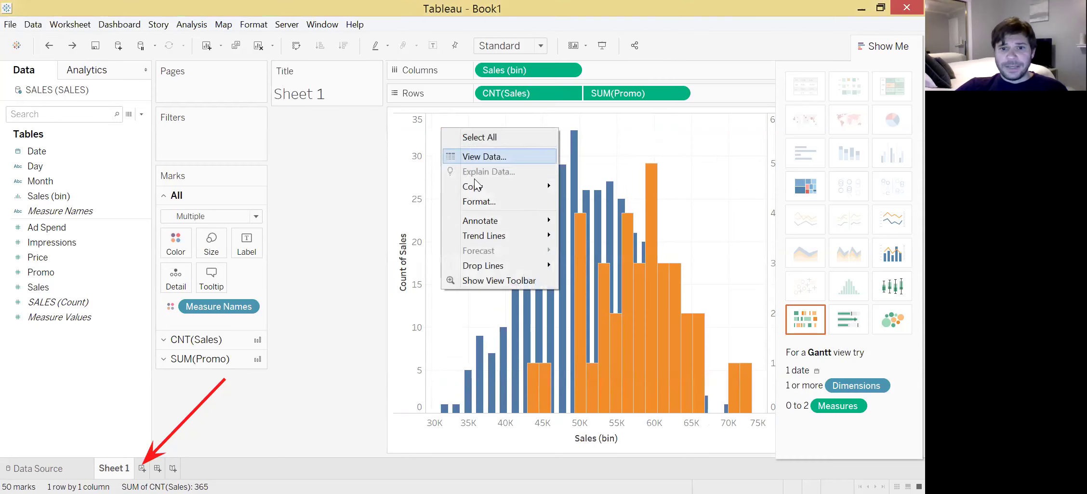
mouse_move(507, 184)
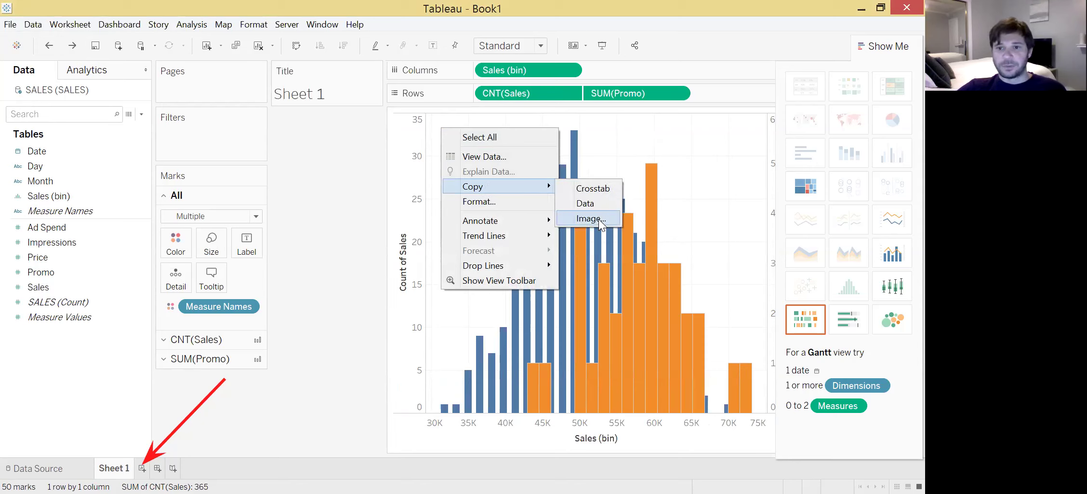
Step: Hide the chart type suggestions to examine the Measure Names color legend for Count of Sales and Promo
click(872, 46)
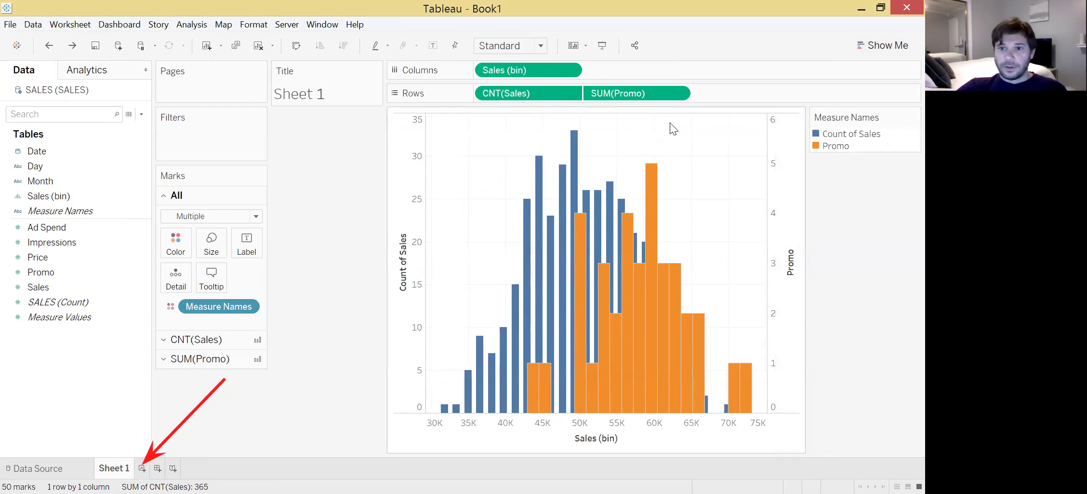
click(885, 44)
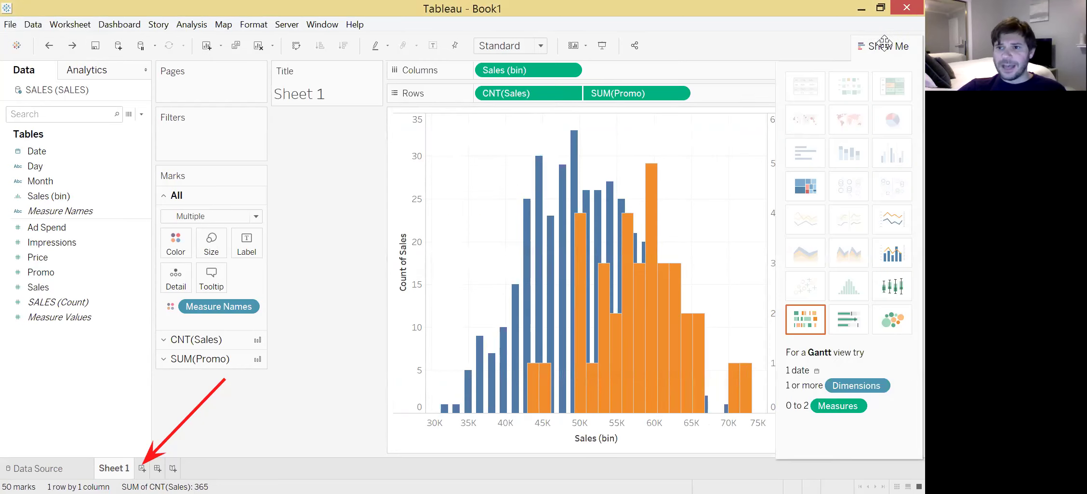
click(885, 44)
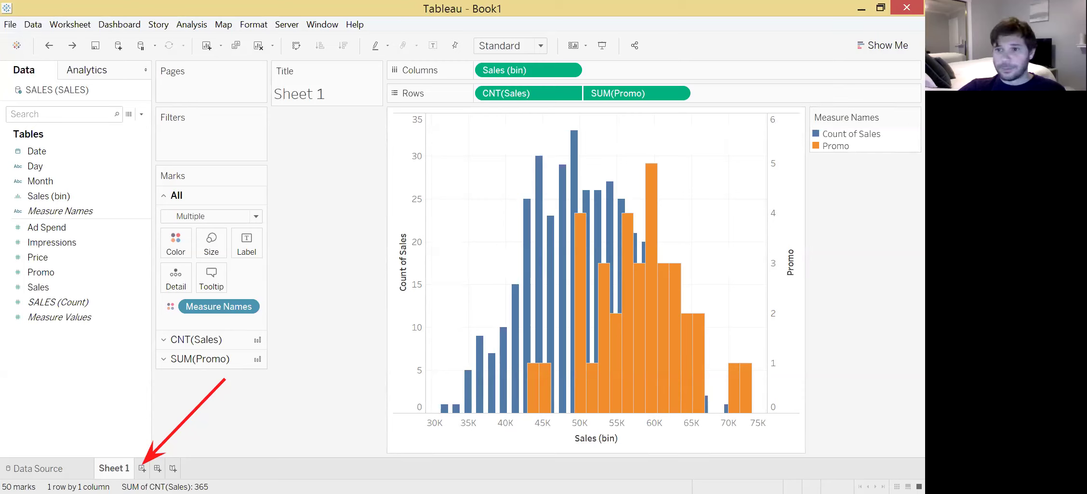
drag(865, 109, 811, 112)
mouse_move(811, 149)
mouse_down()
mouse_move(864, 167)
mouse_move(898, 129)
mouse_move(863, 104)
mouse_up()
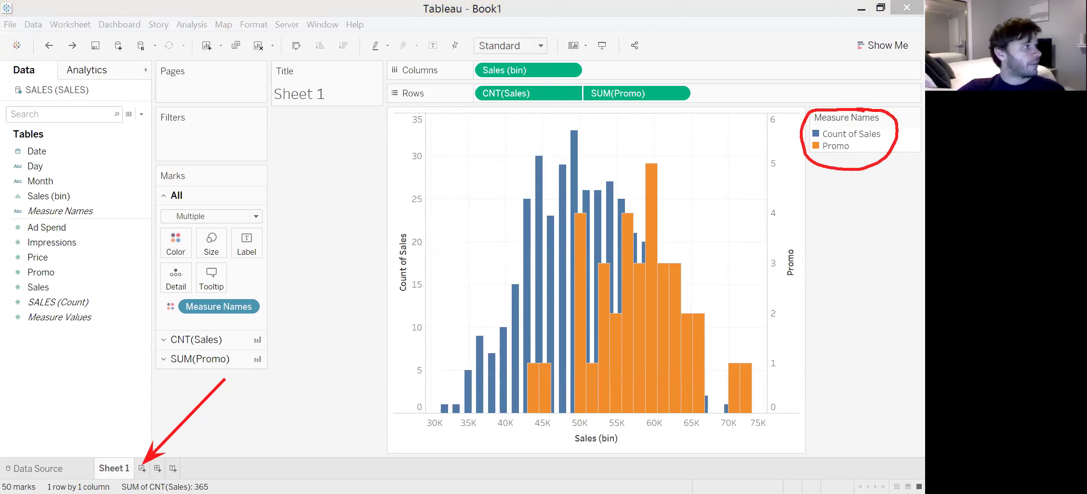
click(881, 47)
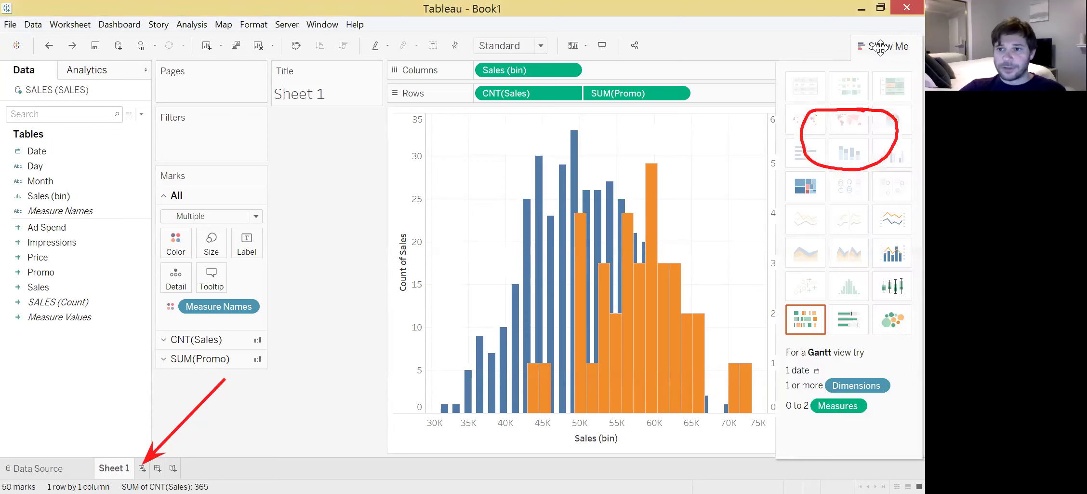
click(881, 47)
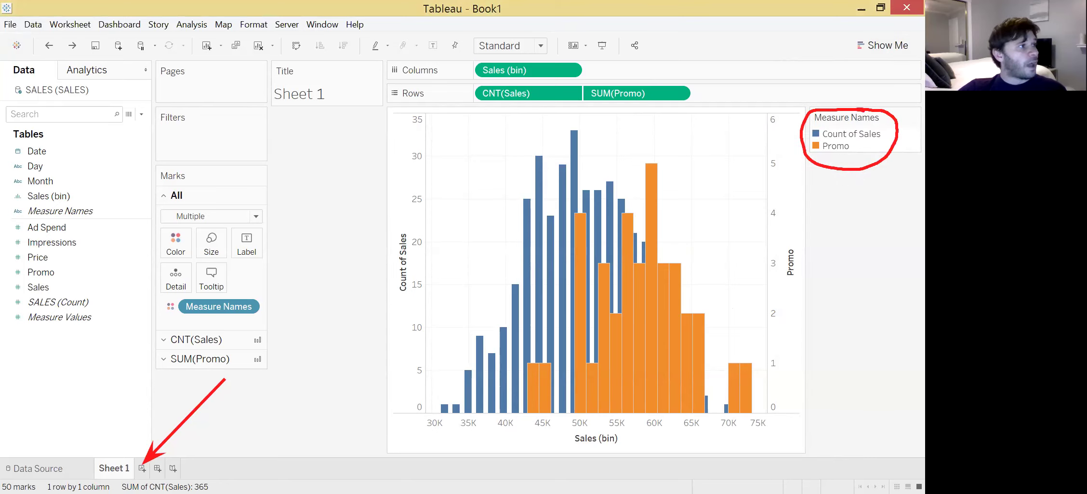
Step: View the summary data behind the Sales and Promo chart down to its last rows, then close the data window
right_click(443, 161)
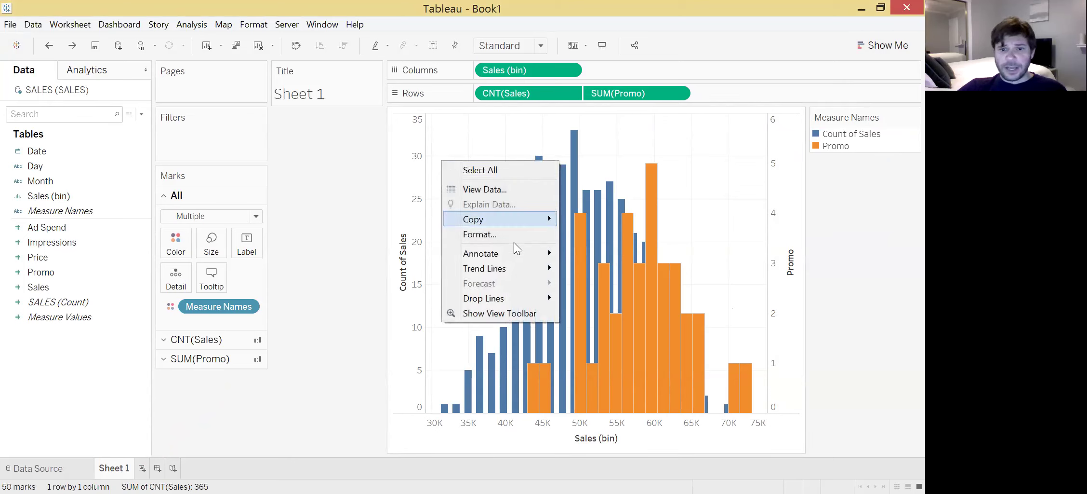
mouse_move(534, 224)
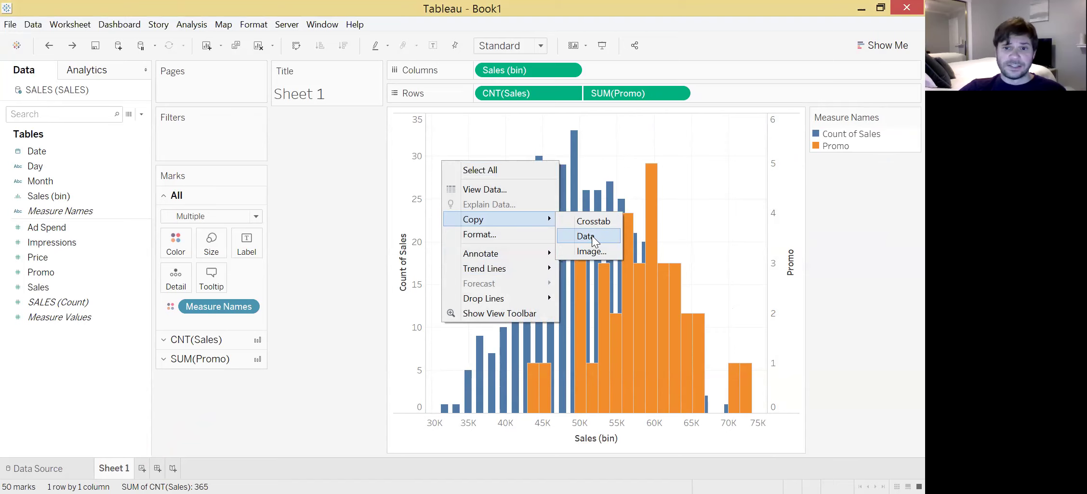
click(481, 188)
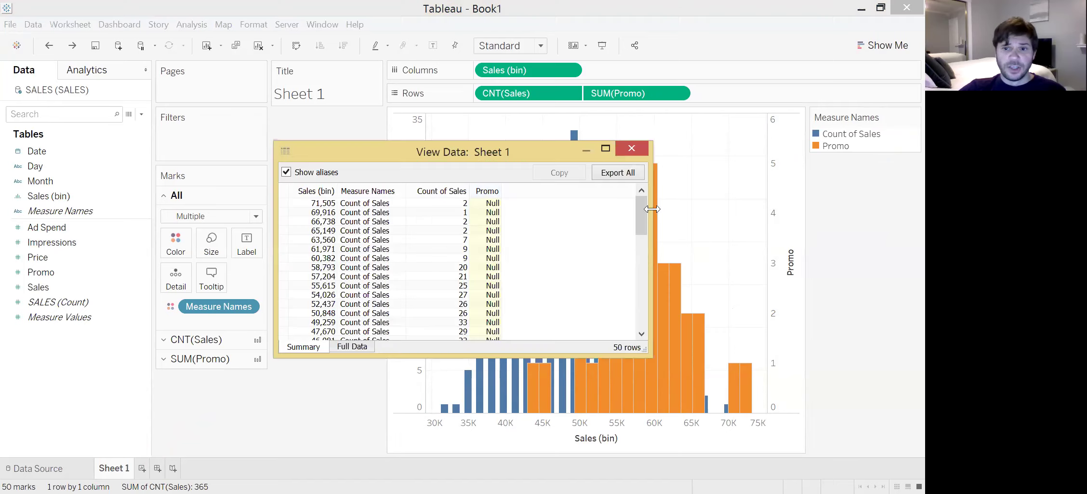
drag(646, 216, 622, 187)
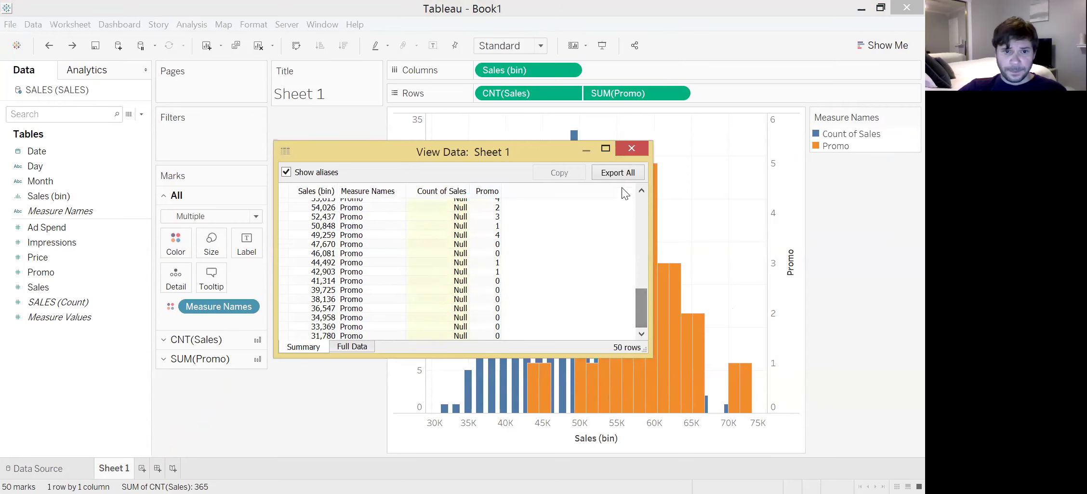
click(626, 150)
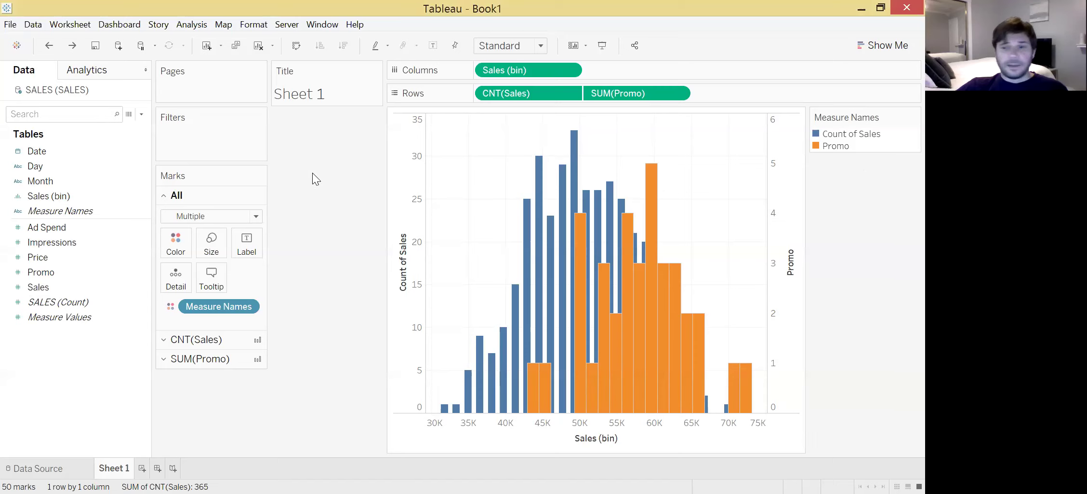
Step: Add a new worksheet and plot Sales on Rows against Date on Columns
click(143, 468)
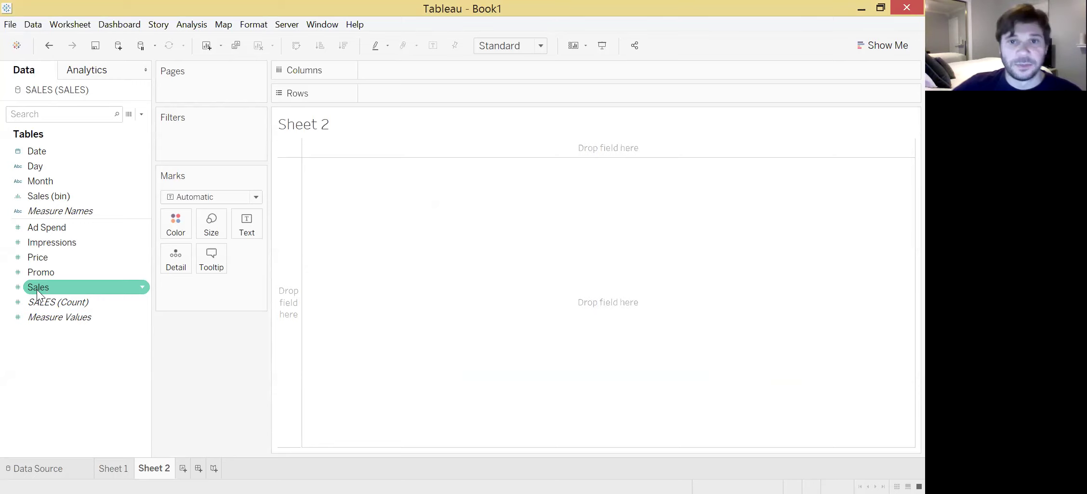
drag(36, 288, 383, 102)
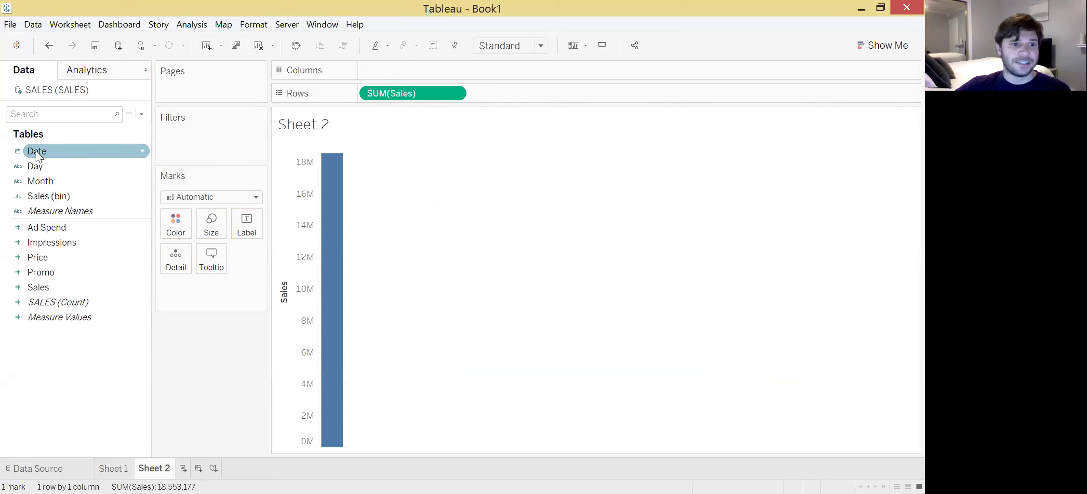
drag(35, 151, 383, 69)
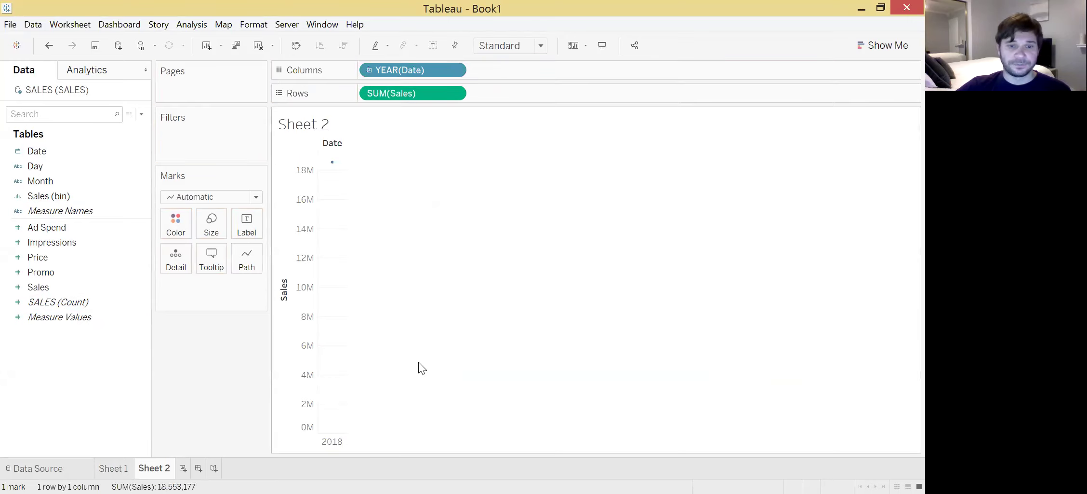
mouse_move(333, 162)
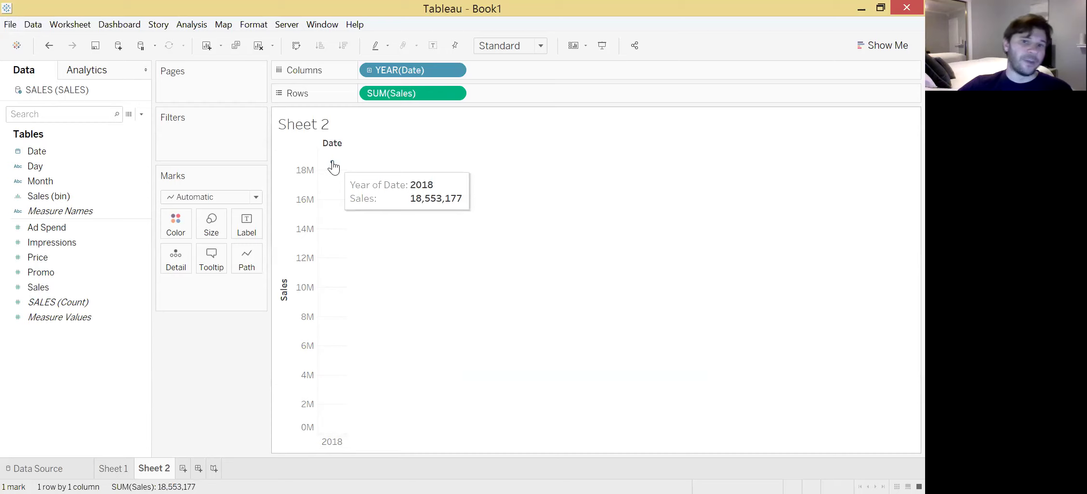
Step: Change the aggregation of Sales on Rows from sum to Average
click(454, 94)
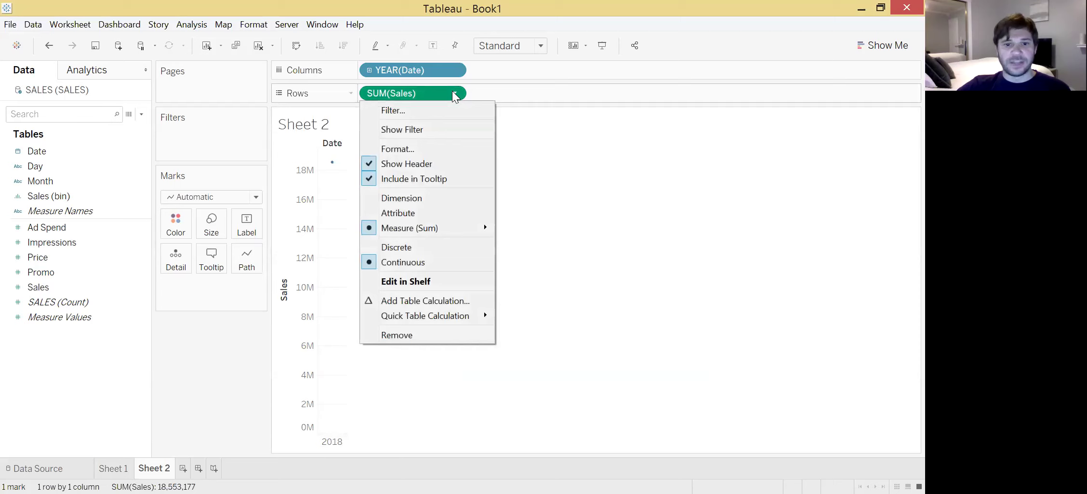
mouse_move(474, 225)
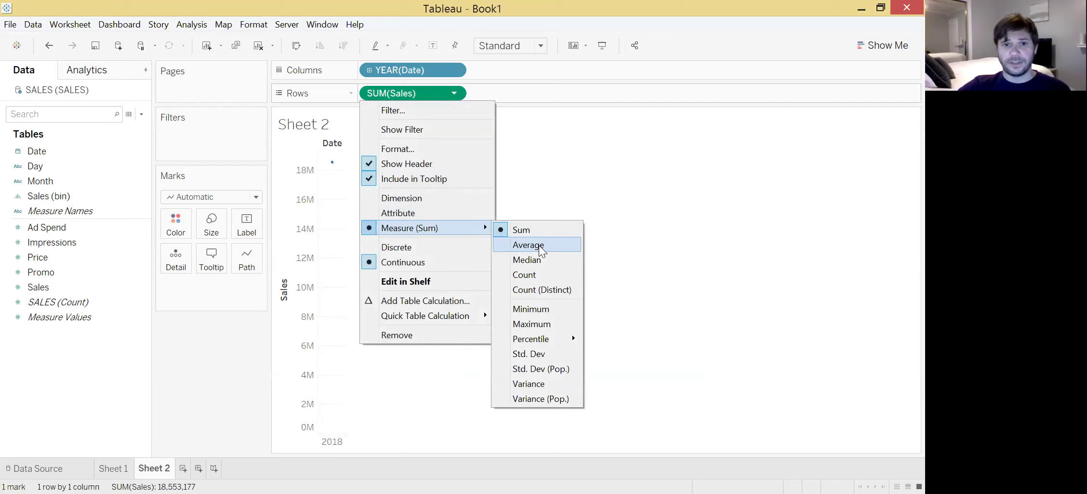
click(556, 125)
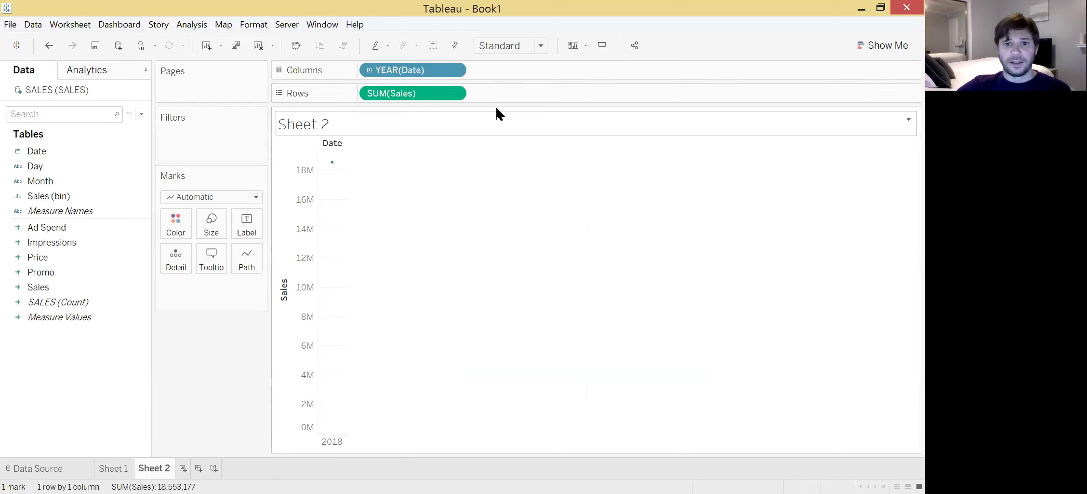
click(454, 94)
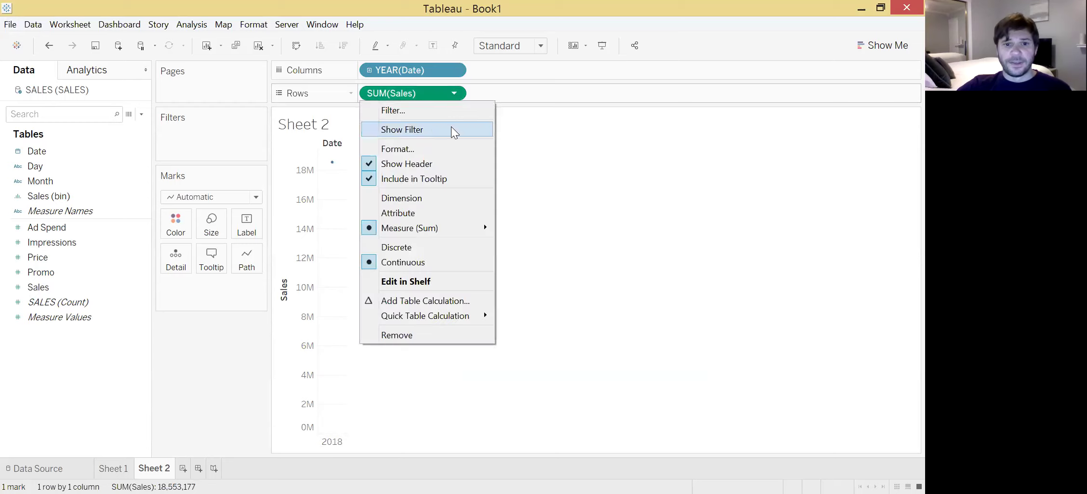
mouse_move(466, 234)
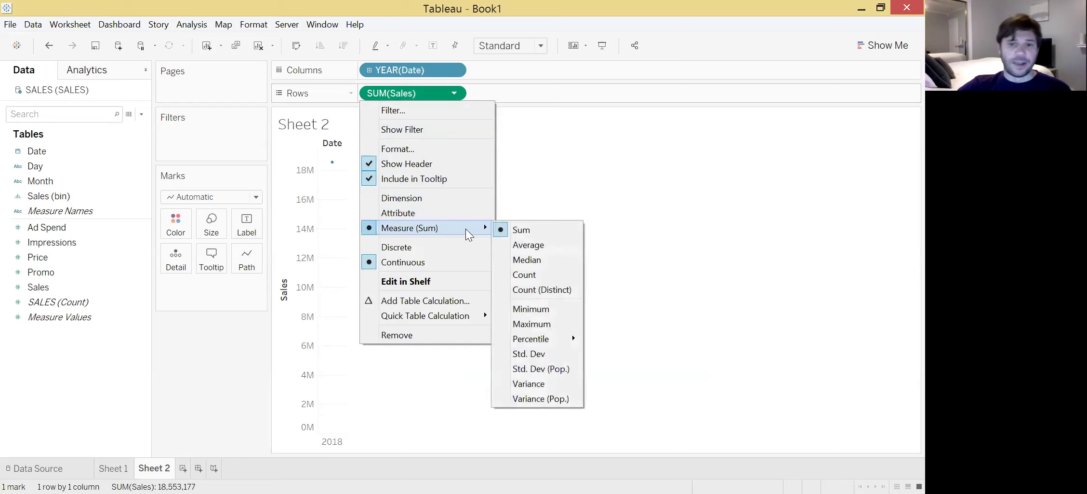
click(529, 245)
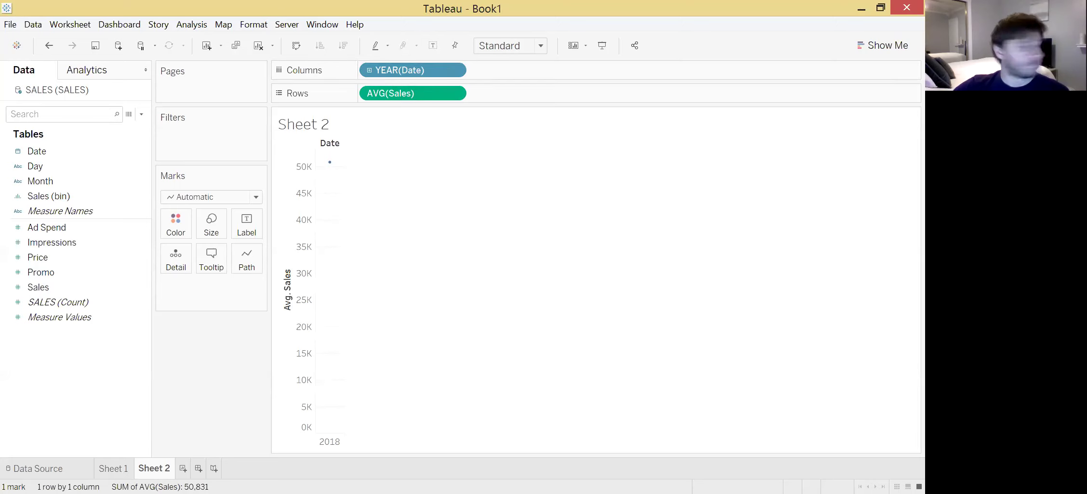
Step: Drill the Date hierarchy on Columns down from year through quarter and month to day
key(ctrl+2)
mouse_move(371, 65)
mouse_down()
mouse_move(378, 75)
mouse_move(370, 62)
mouse_up()
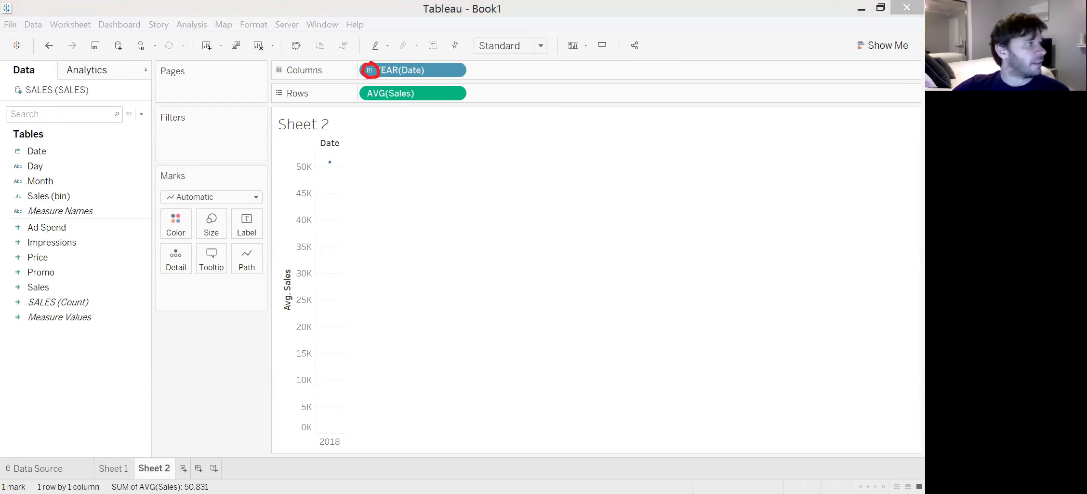
key(ctrl+2)
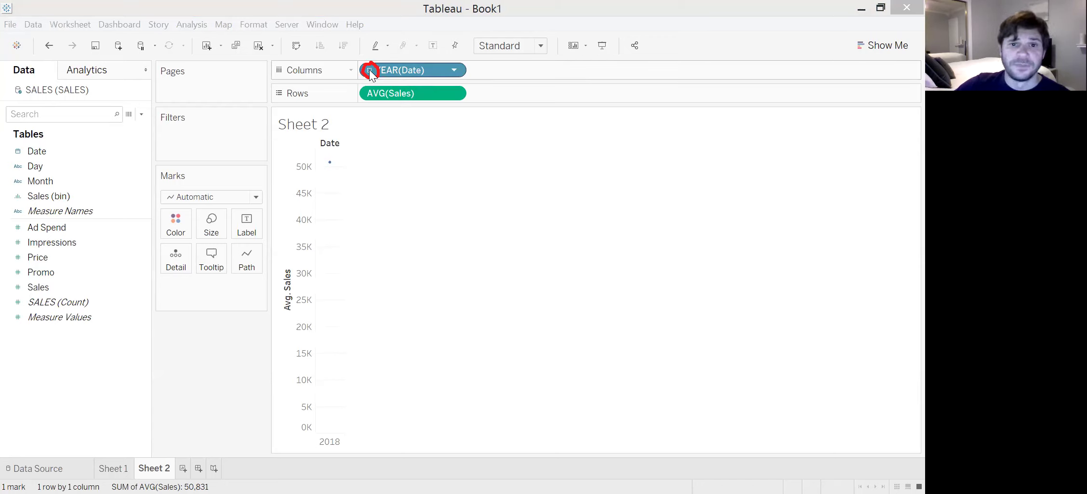
click(370, 70)
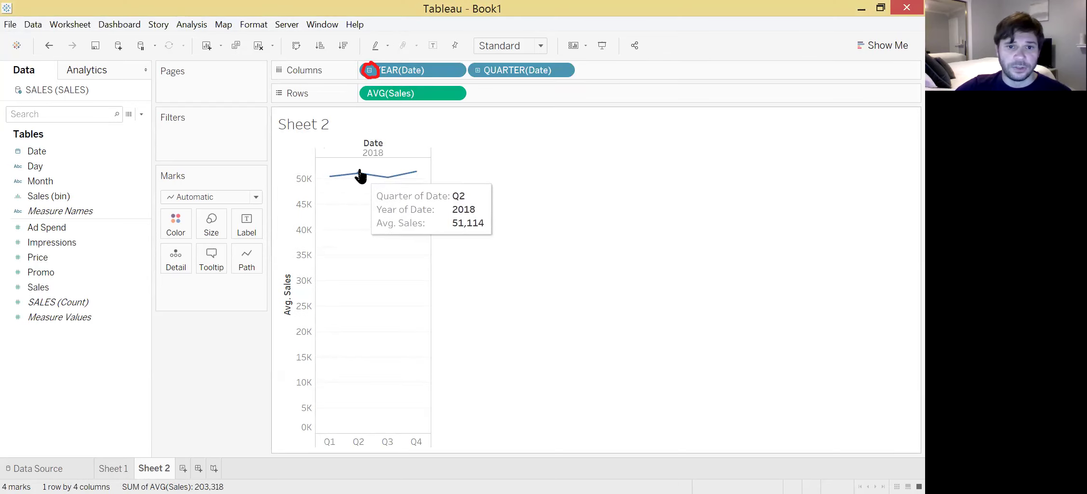
mouse_move(415, 175)
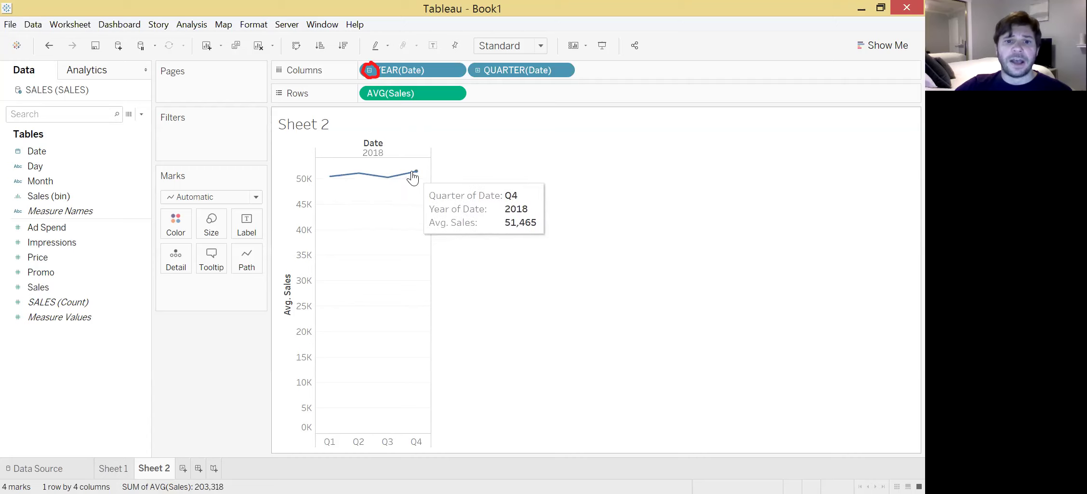
click(478, 71)
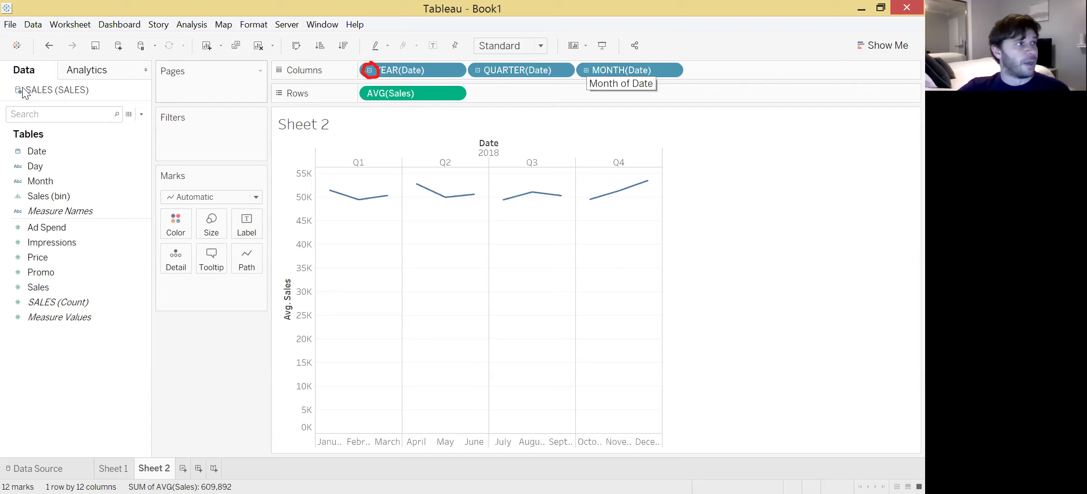
click(586, 70)
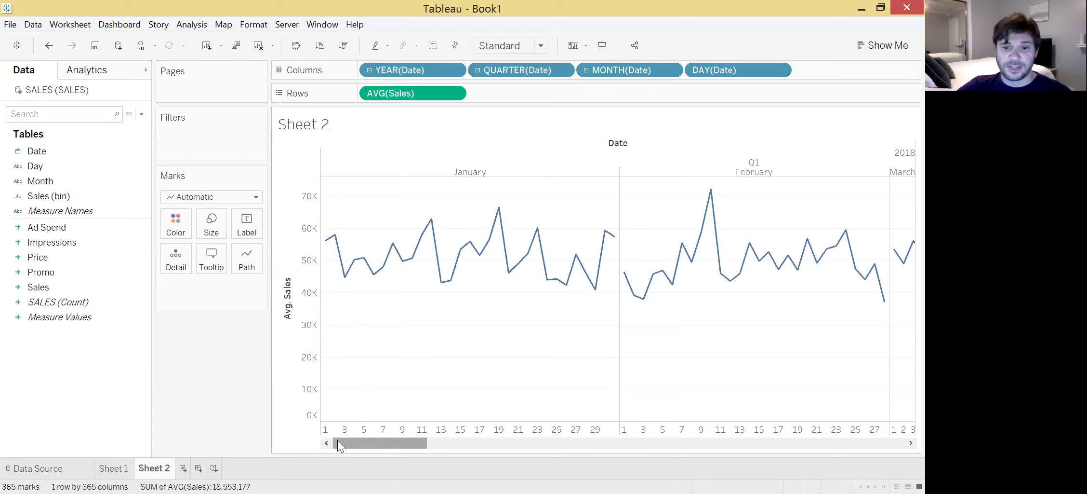
Step: Examine the daily average sales line across the quarters and months, returning to January
drag(338, 441, 530, 441)
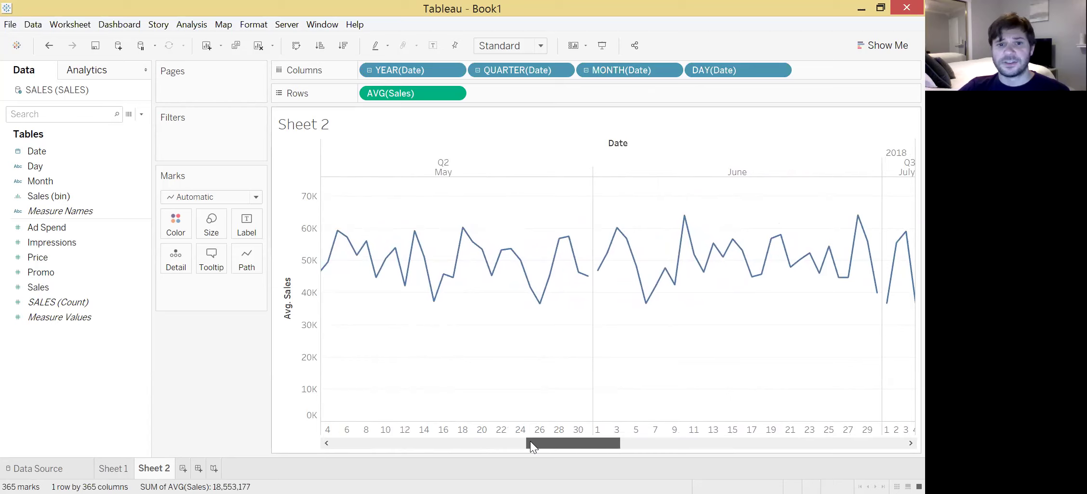
drag(531, 441, 530, 441)
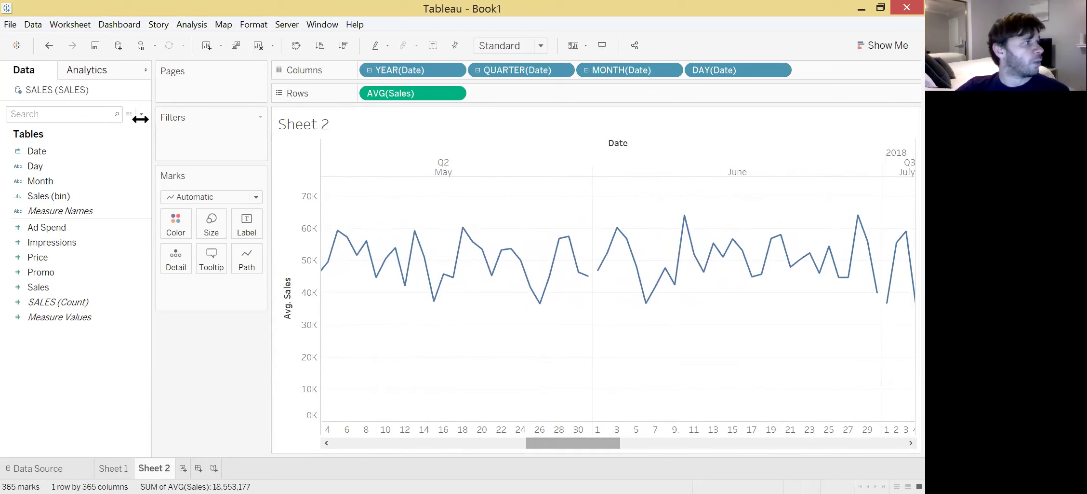
key(ctrl+2)
mouse_move(444, 143)
mouse_down()
mouse_move(451, 185)
mouse_move(466, 174)
mouse_move(447, 143)
mouse_up()
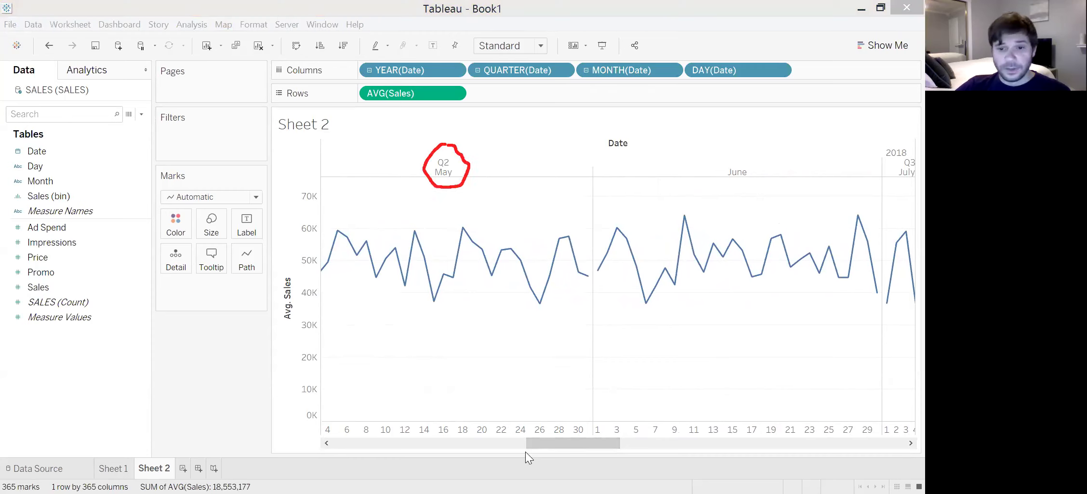
drag(591, 444, 633, 419)
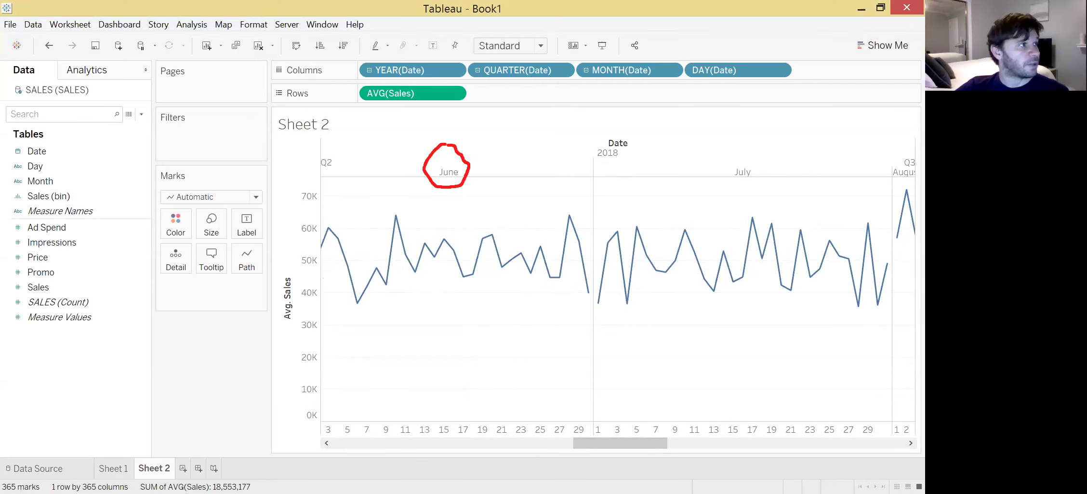
mouse_move(637, 443)
mouse_down()
mouse_move(901, 446)
mouse_move(765, 443)
mouse_move(355, 475)
mouse_up()
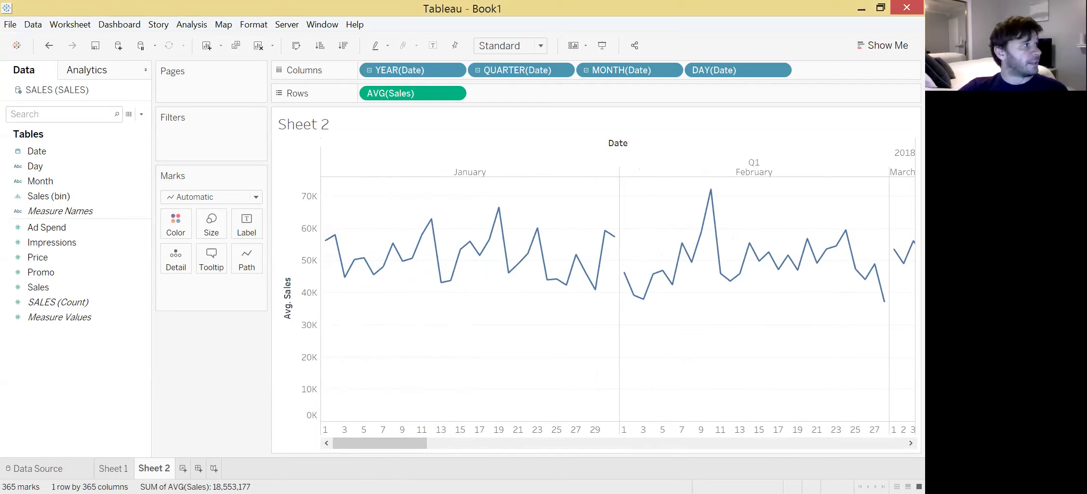
Step: Add the Average with 95% CI model across the whole table of the daily average sales chart
drag(230, 63, 118, 70)
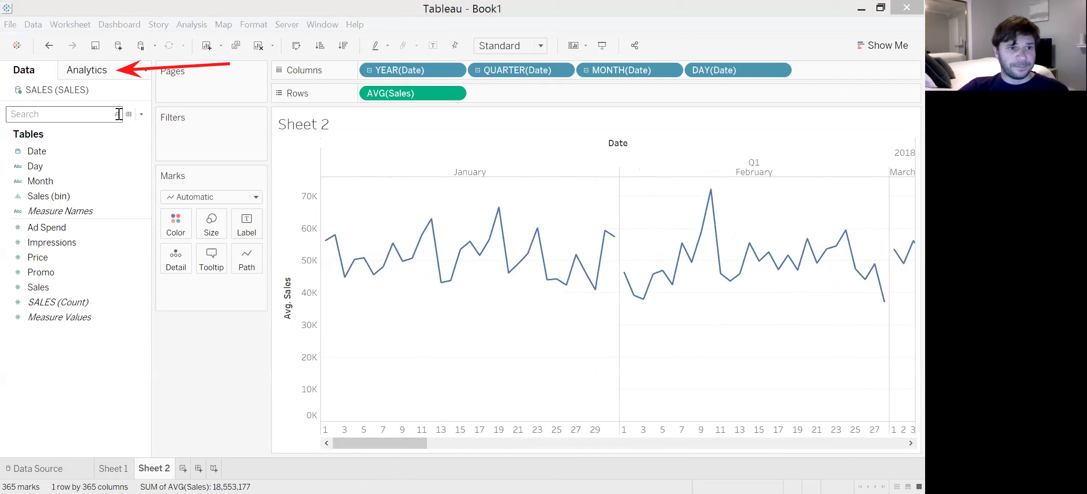
click(86, 69)
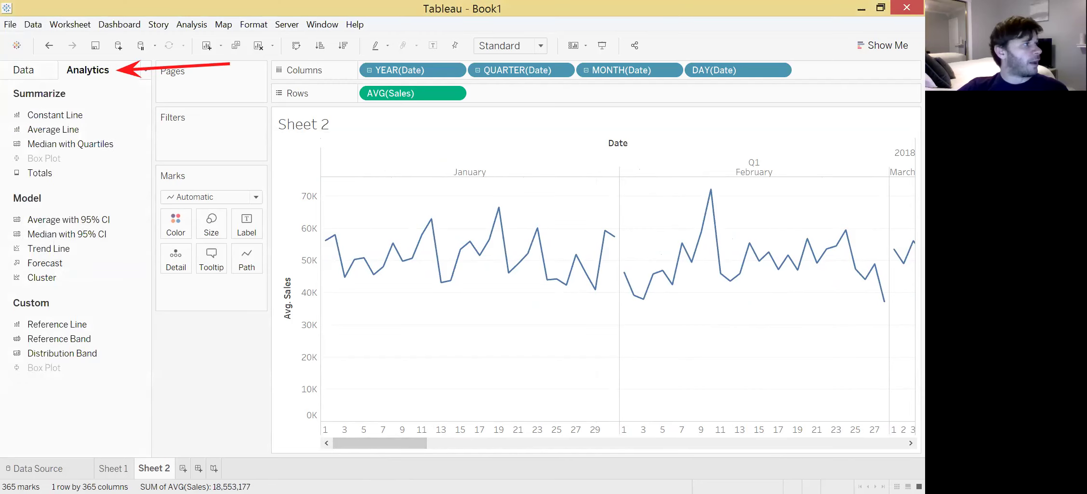
mouse_move(44, 184)
mouse_down()
mouse_move(8, 197)
mouse_move(8, 275)
mouse_move(50, 292)
mouse_move(125, 275)
mouse_move(138, 235)
mouse_move(117, 195)
mouse_move(47, 182)
mouse_up()
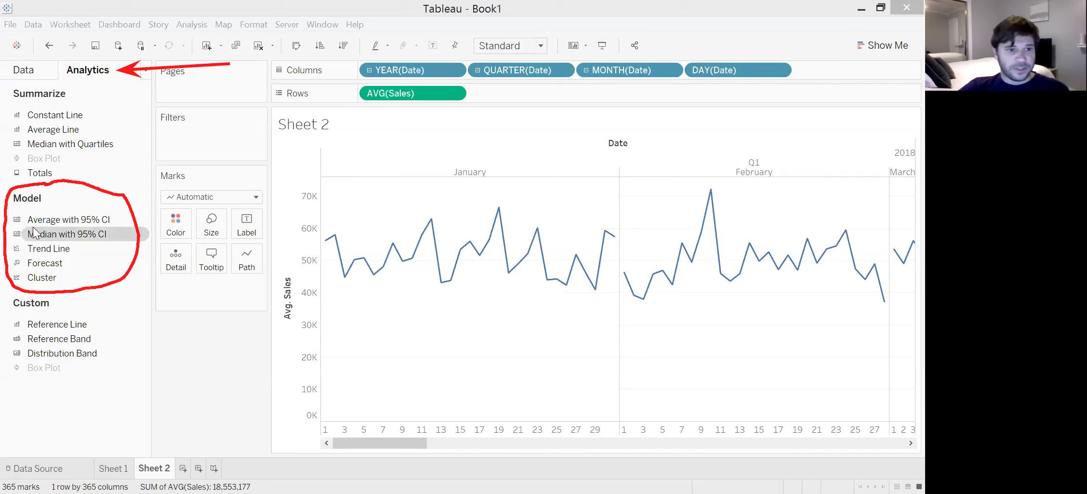
drag(387, 224, 397, 158)
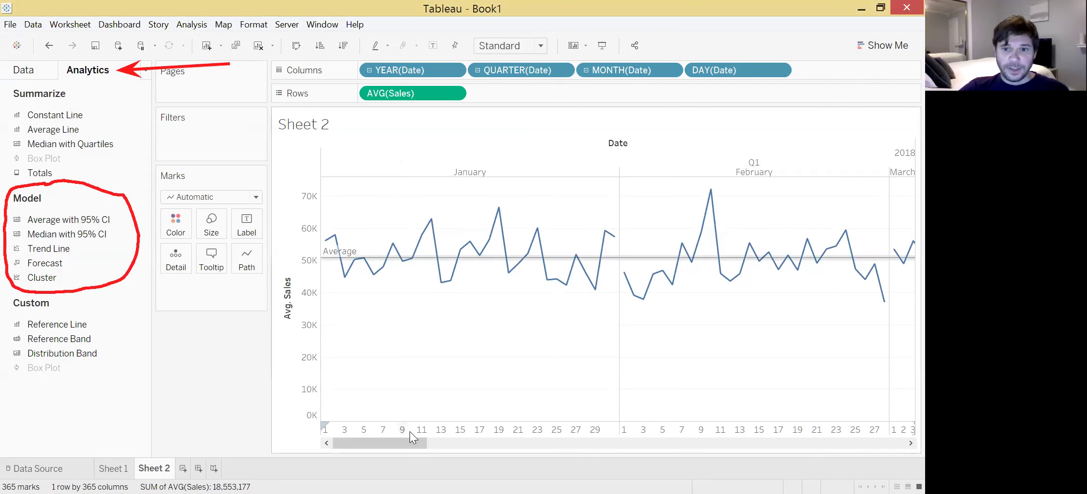
mouse_move(556, 263)
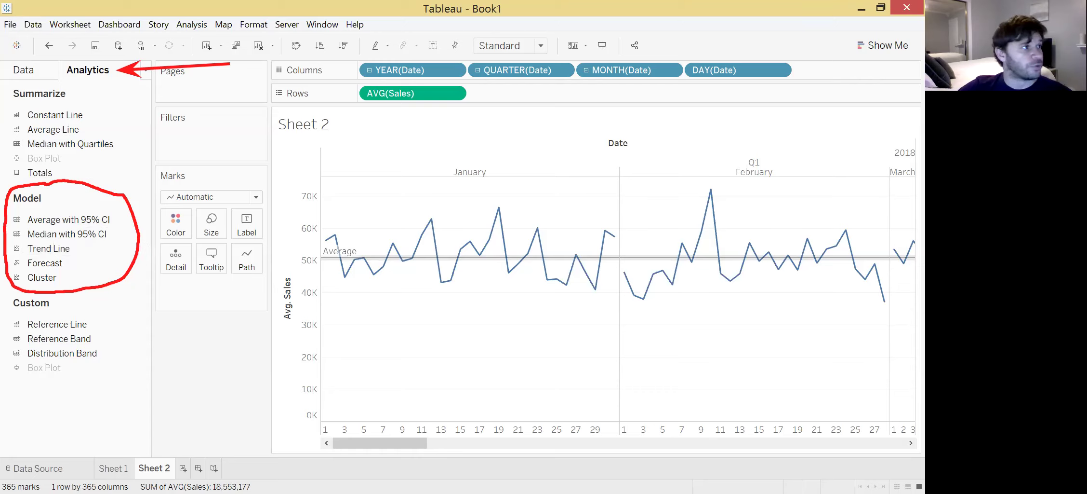
Step: Display the Show Me chart suggestions and add a new blank worksheet after Sheet 2
key(ctrl+1)
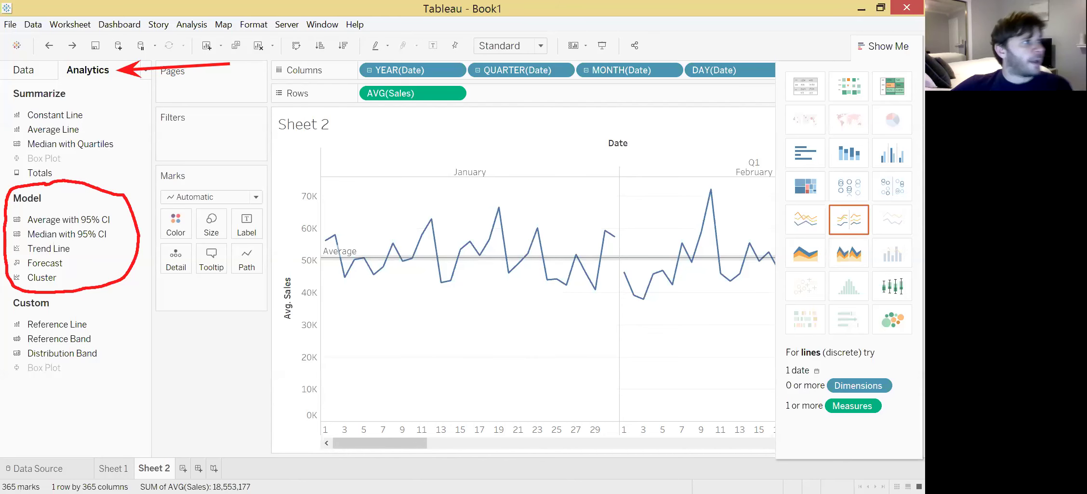
key(Escape)
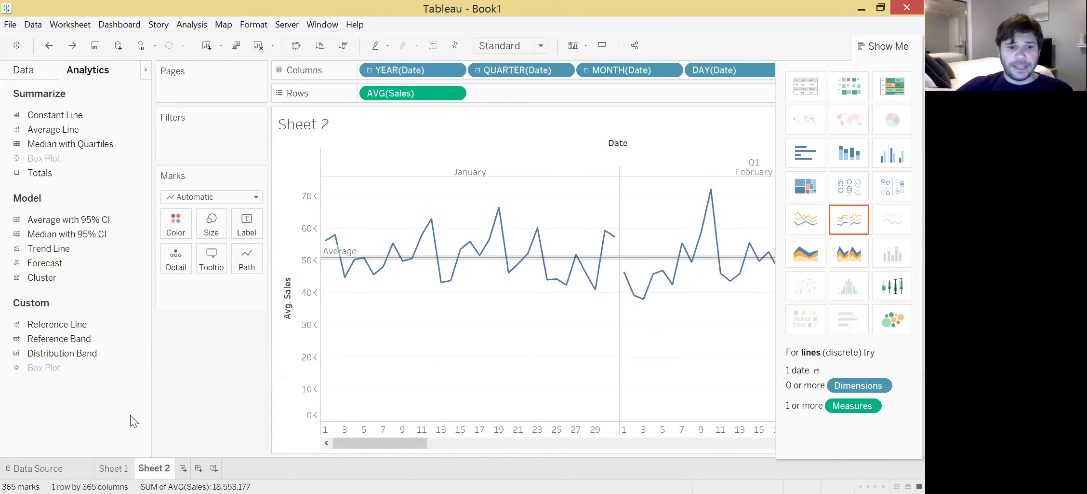
click(183, 468)
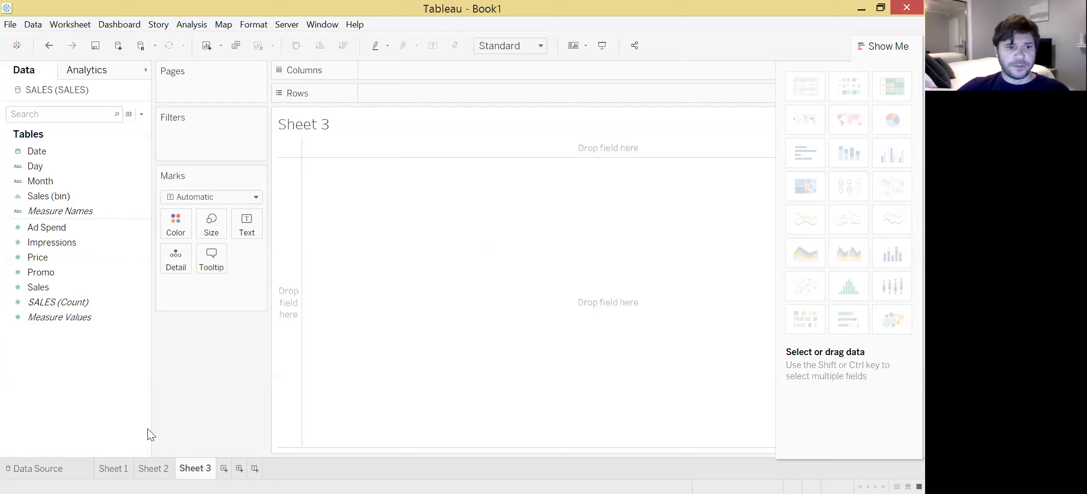
Step: Build a bar chart with Price on Rows and Day on Columns
click(40, 257)
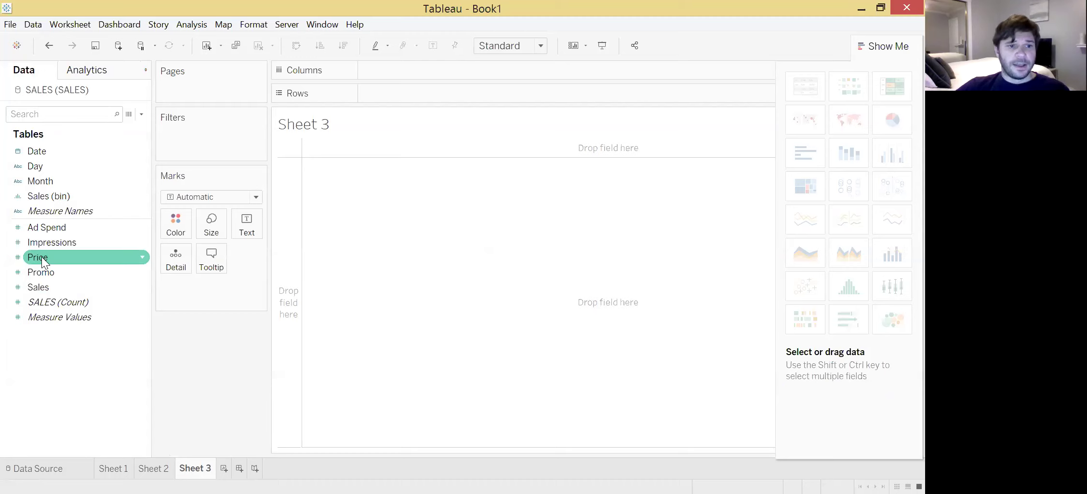
drag(41, 256, 387, 96)
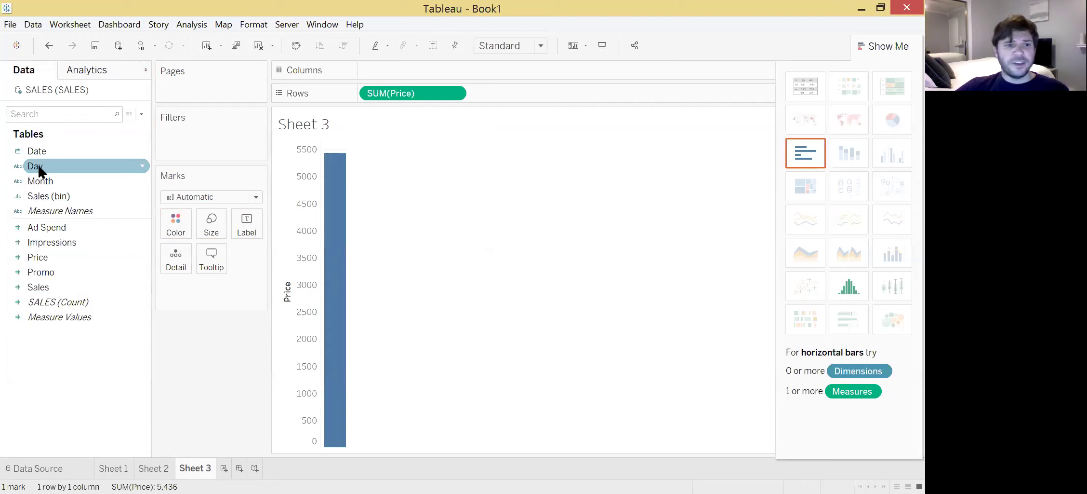
drag(39, 169, 381, 73)
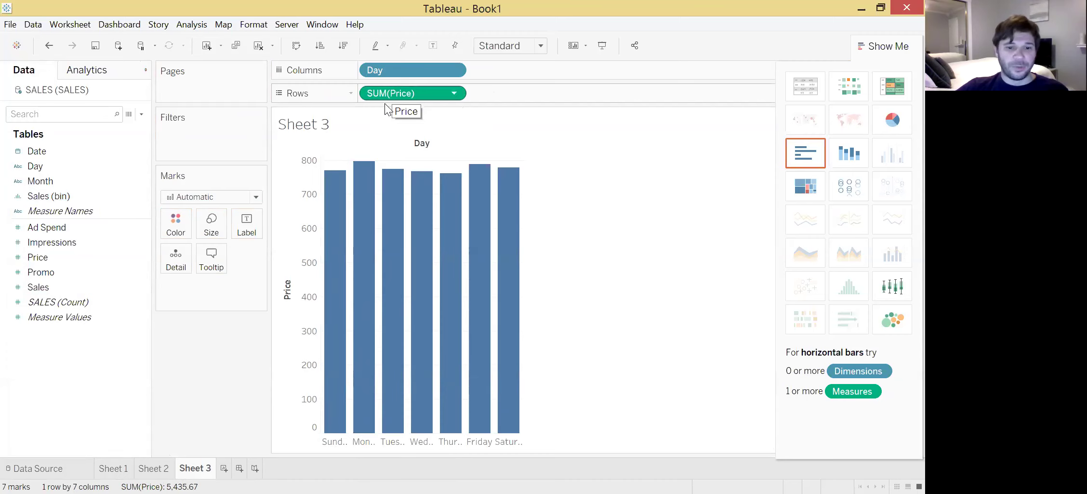
Step: Change the aggregation of Price on Rows from sum to Average
mouse_move(328, 220)
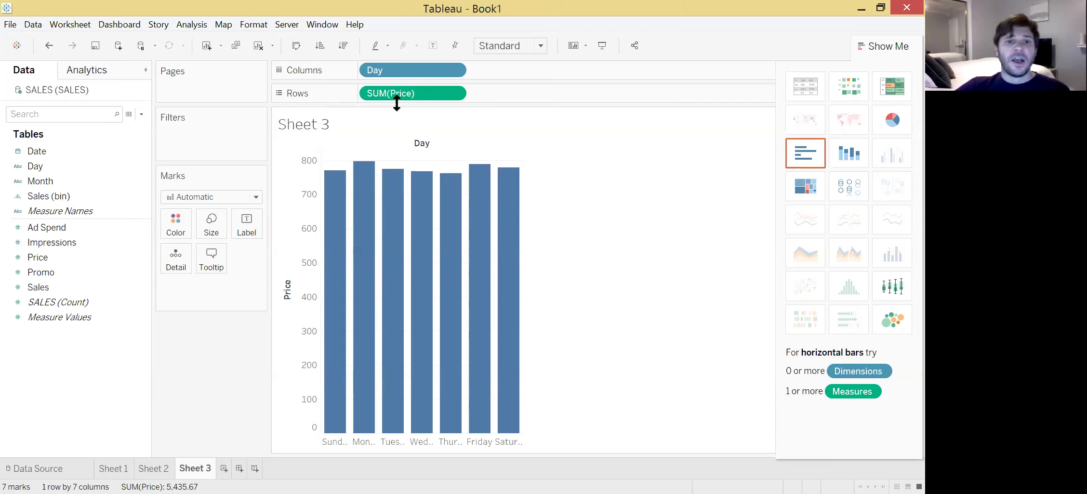
click(454, 94)
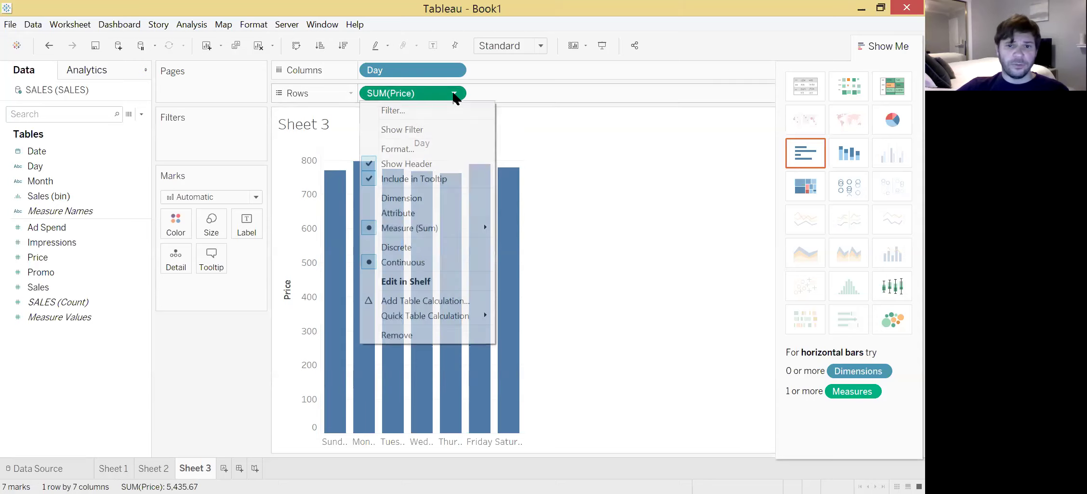
mouse_move(462, 234)
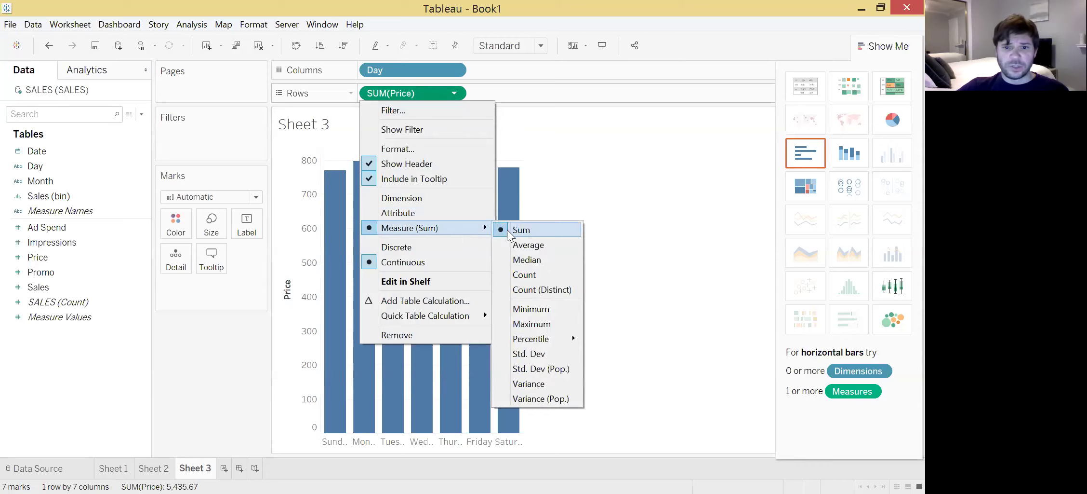
click(542, 245)
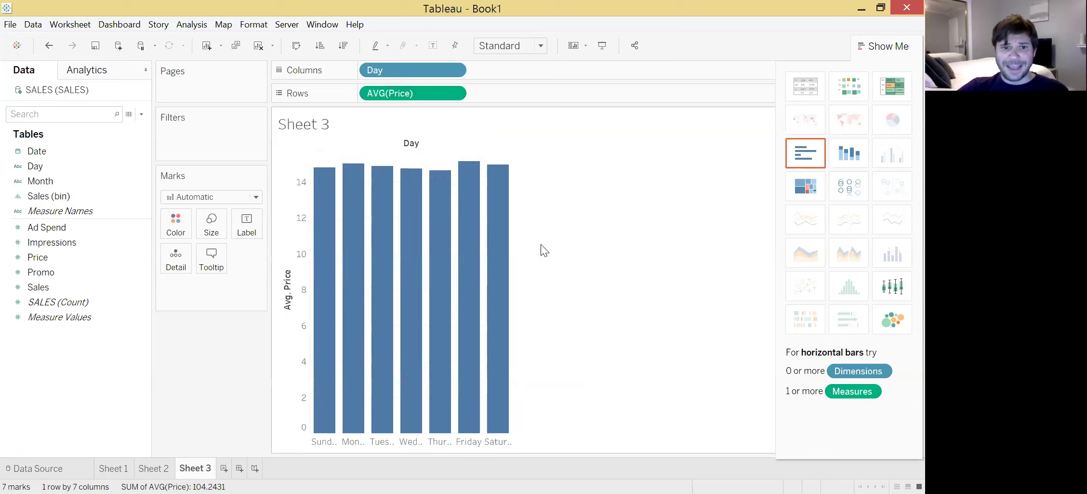
Step: Turn off Aggregate Measures for the Price by Day chart and inspect individual price marks for the weekdays
mouse_move(498, 259)
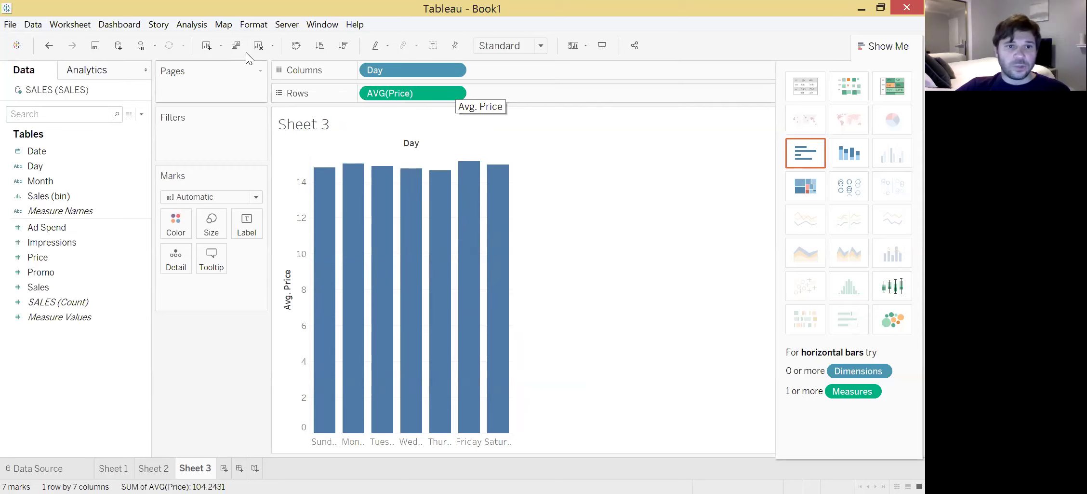
click(193, 24)
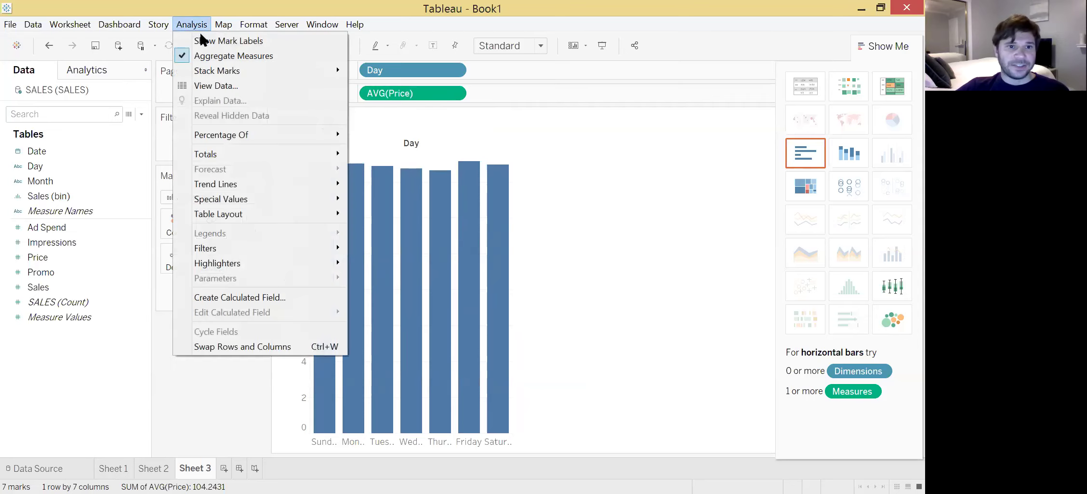
click(284, 55)
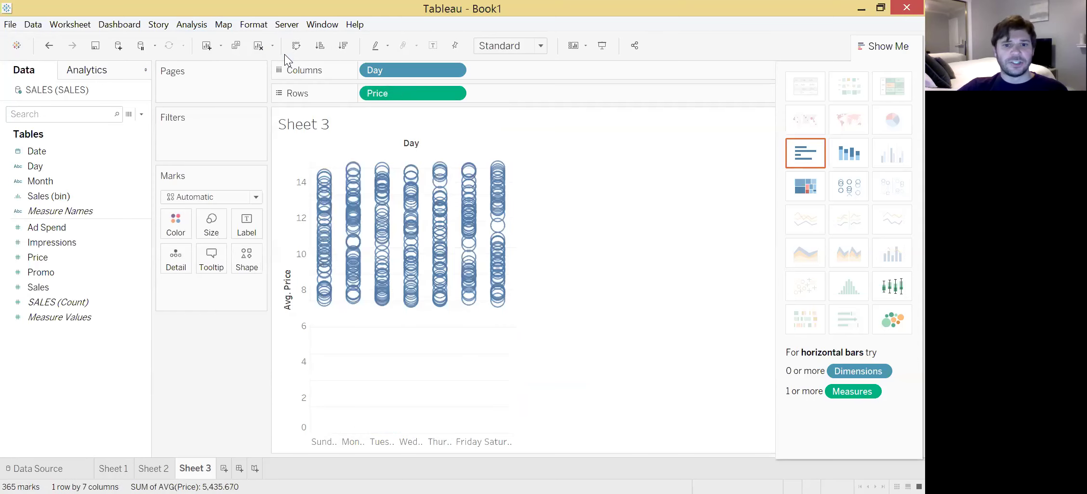
mouse_move(325, 288)
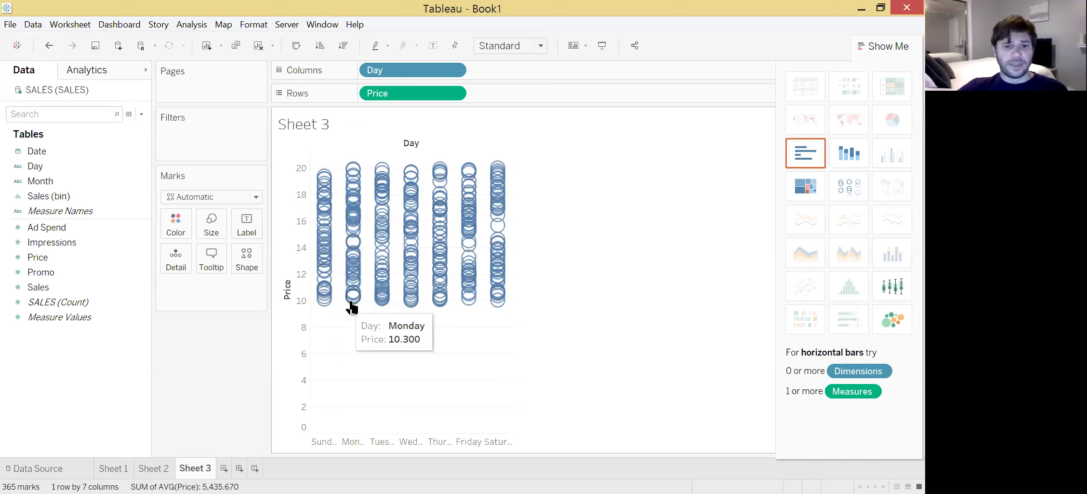
click(440, 299)
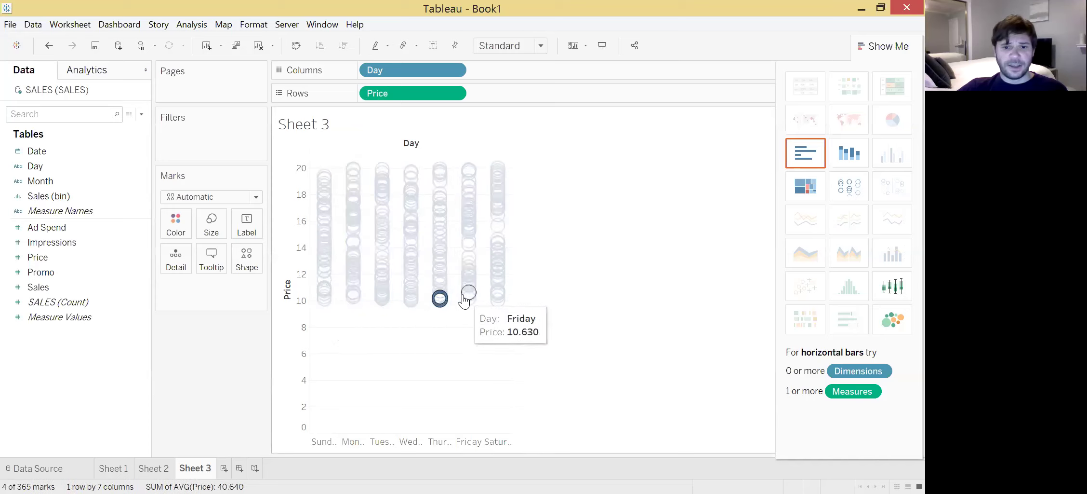
click(558, 307)
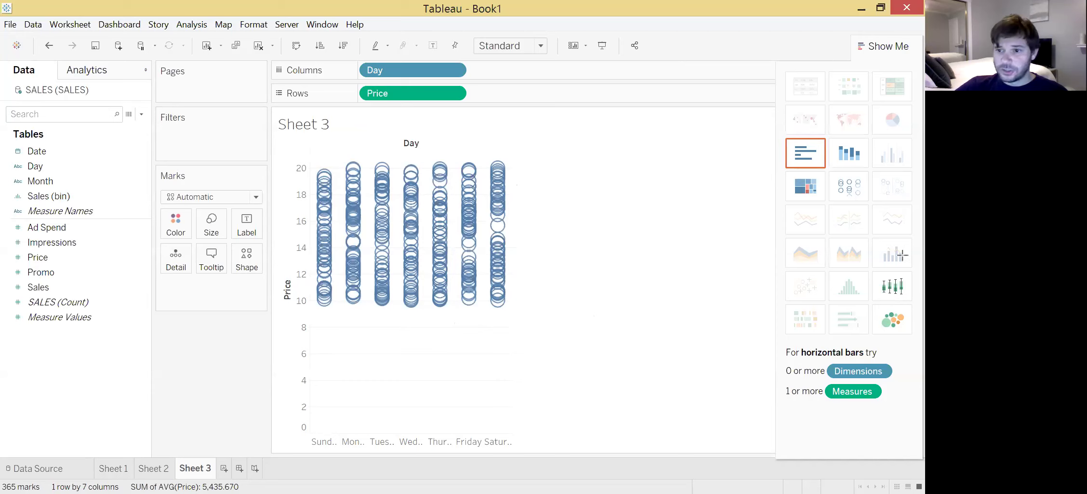
Step: Convert the Price by Day chart to a box-and-whisker plot and inspect the Friday box
drag(895, 201, 903, 283)
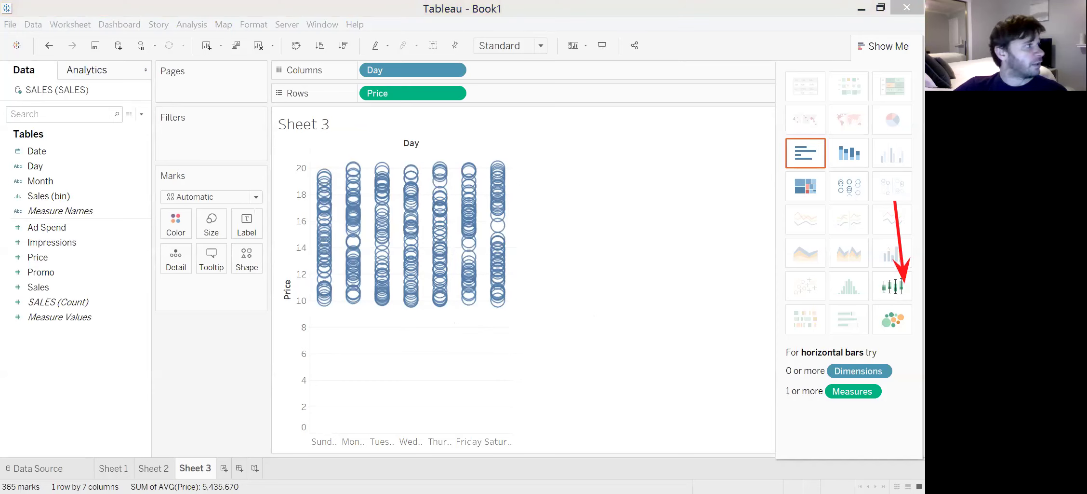
click(881, 287)
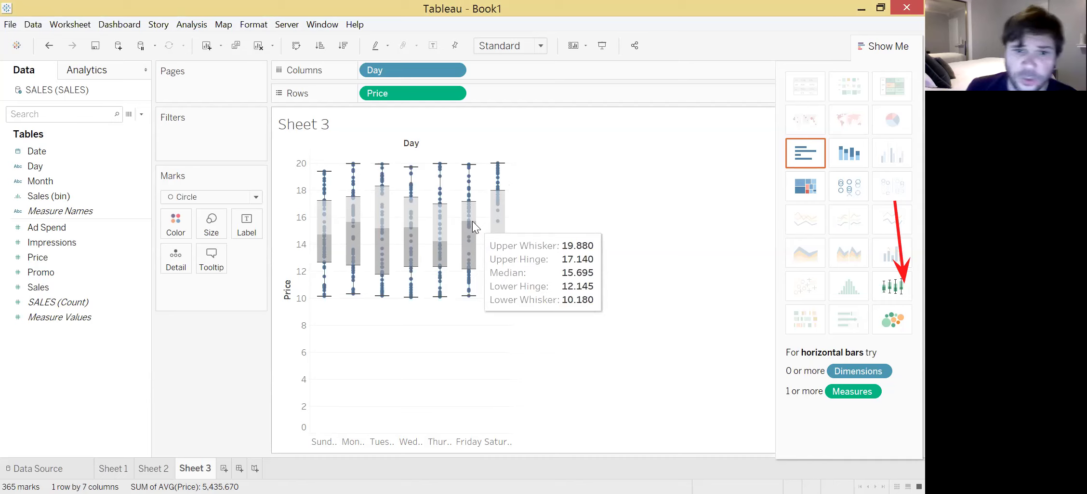
mouse_move(475, 171)
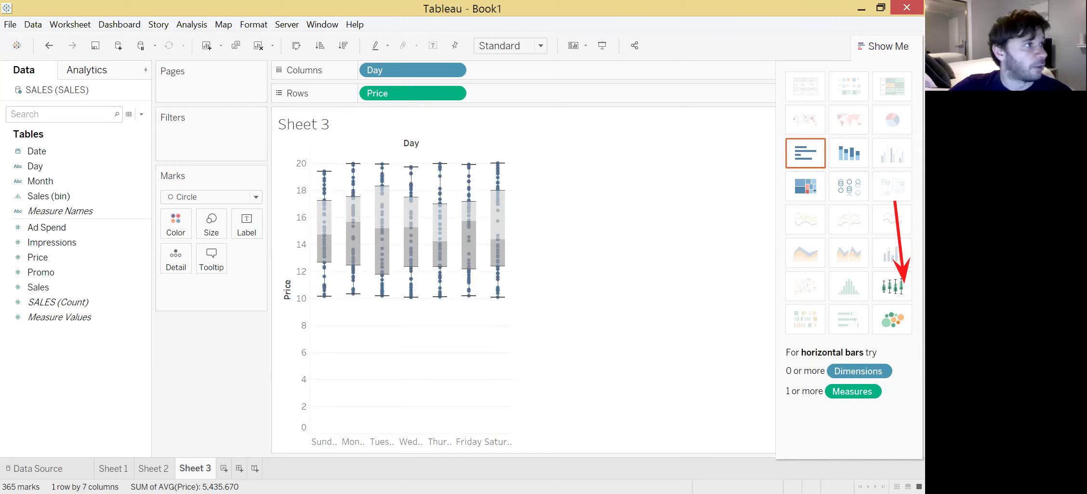
Step: Add another worksheet and plot Sales on Rows against Ad Spend on Columns
click(223, 468)
click(49, 289)
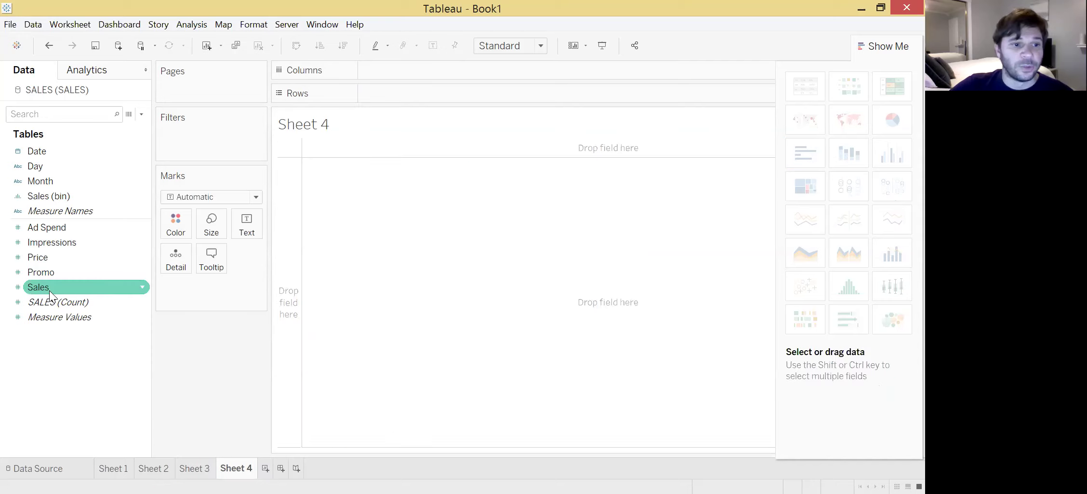
mouse_move(39, 290)
mouse_down()
mouse_move(298, 195)
mouse_move(374, 98)
mouse_up()
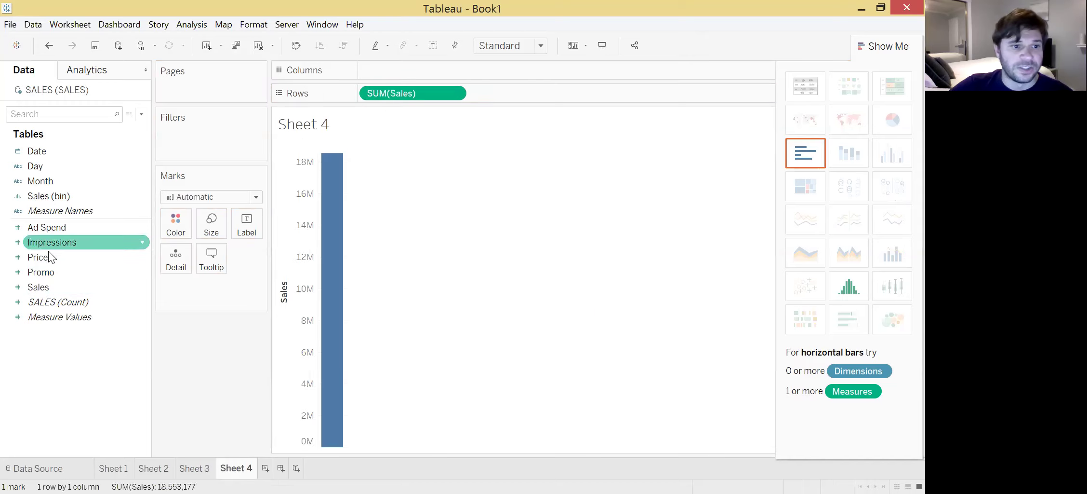
drag(41, 230, 381, 71)
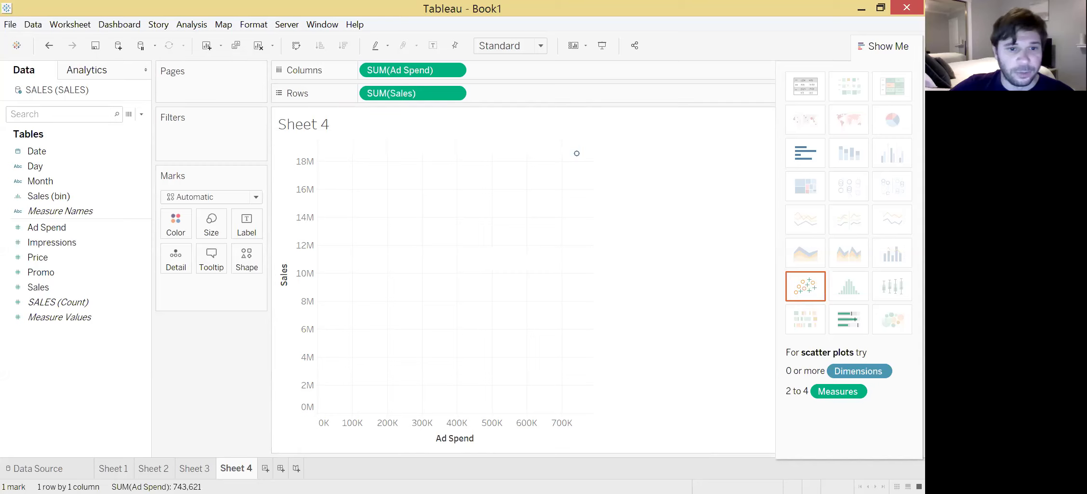
drag(285, 254, 284, 295)
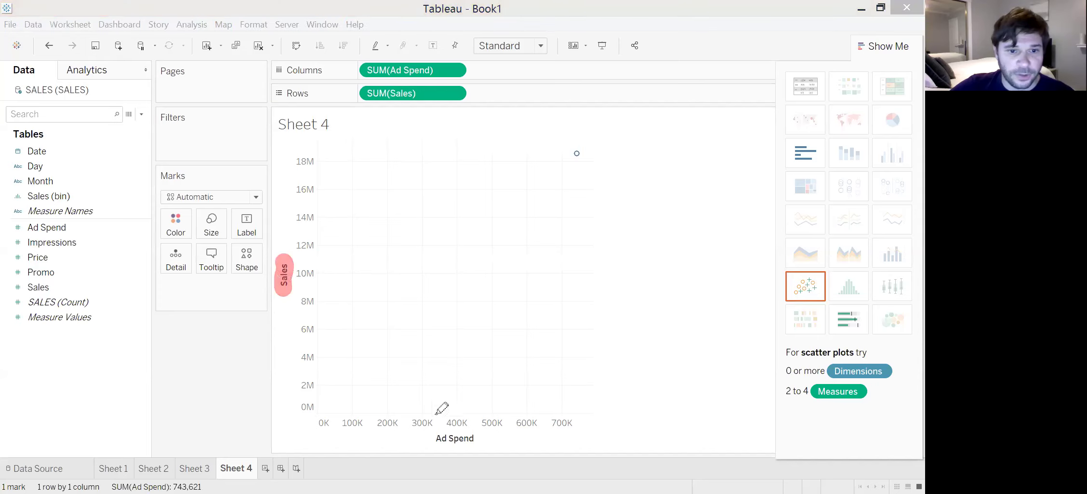
drag(428, 439, 478, 442)
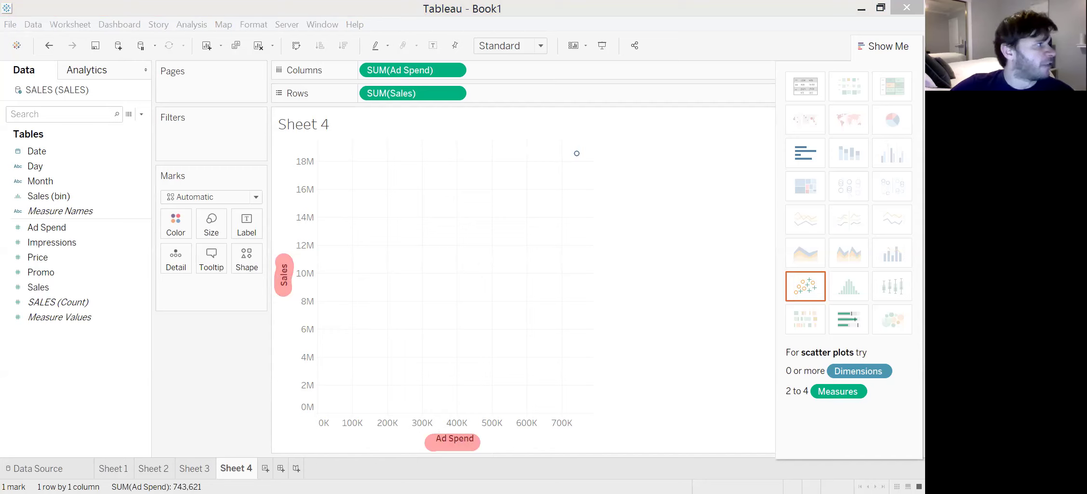
click(474, 67)
mouse_move(474, 68)
mouse_down()
mouse_move(496, 88)
mouse_move(477, 97)
mouse_up()
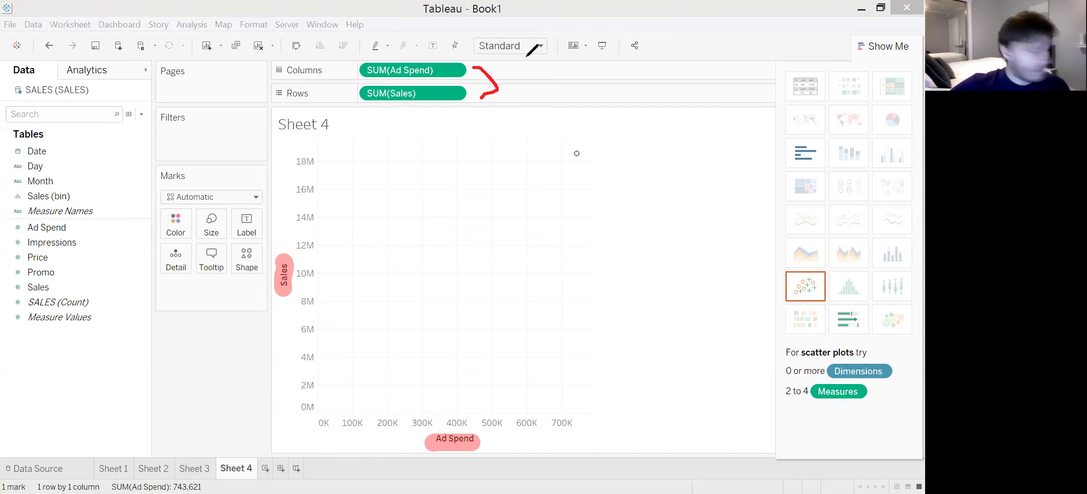
mouse_move(475, 67)
mouse_down()
mouse_move(489, 76)
mouse_move(476, 93)
mouse_up()
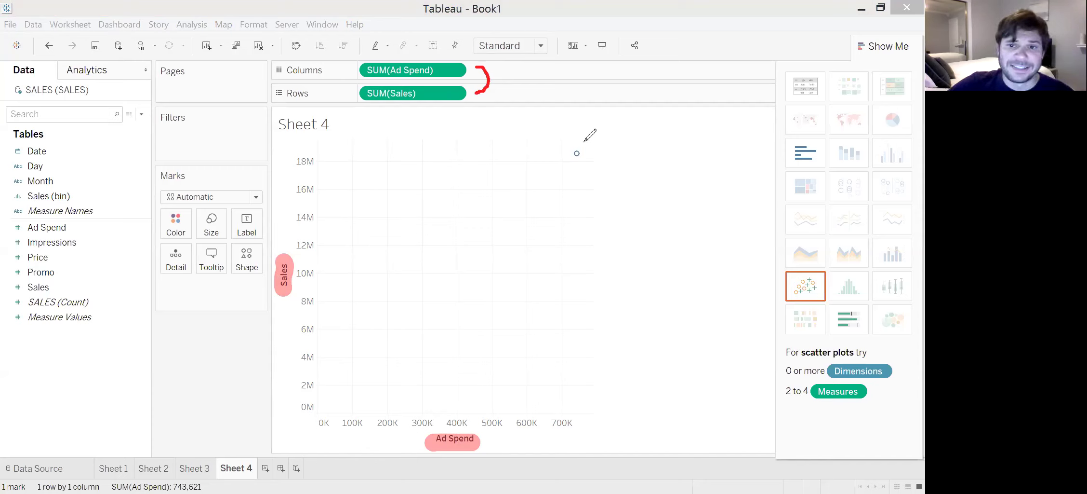
mouse_move(582, 140)
mouse_down()
mouse_move(563, 155)
mouse_move(577, 167)
mouse_move(590, 167)
mouse_move(590, 141)
mouse_up()
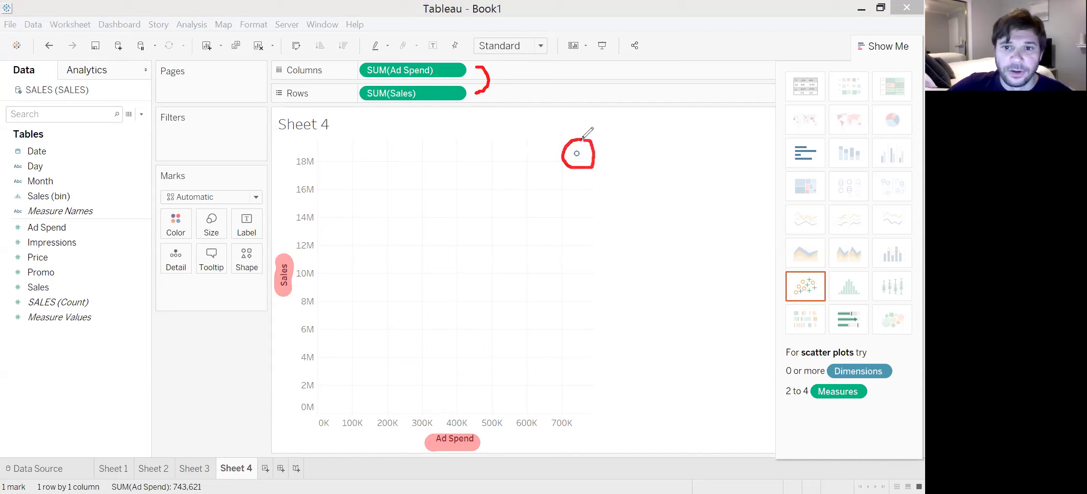
mouse_move(577, 155)
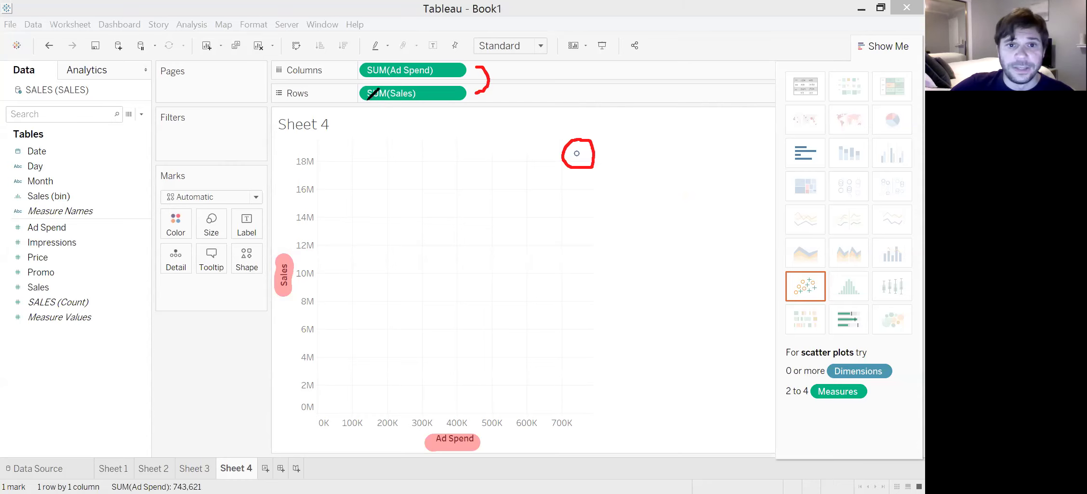
drag(366, 98, 385, 98)
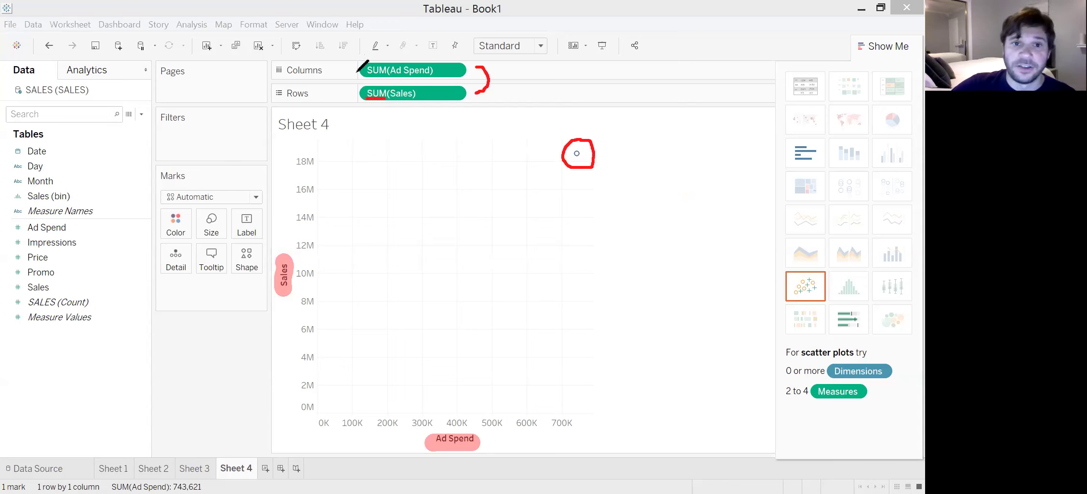
drag(369, 75, 385, 75)
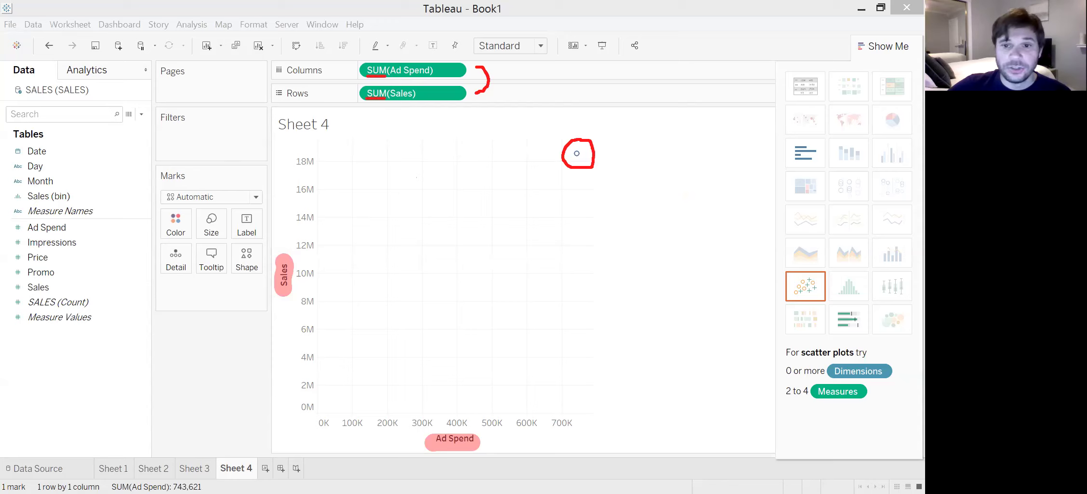
key(Escape)
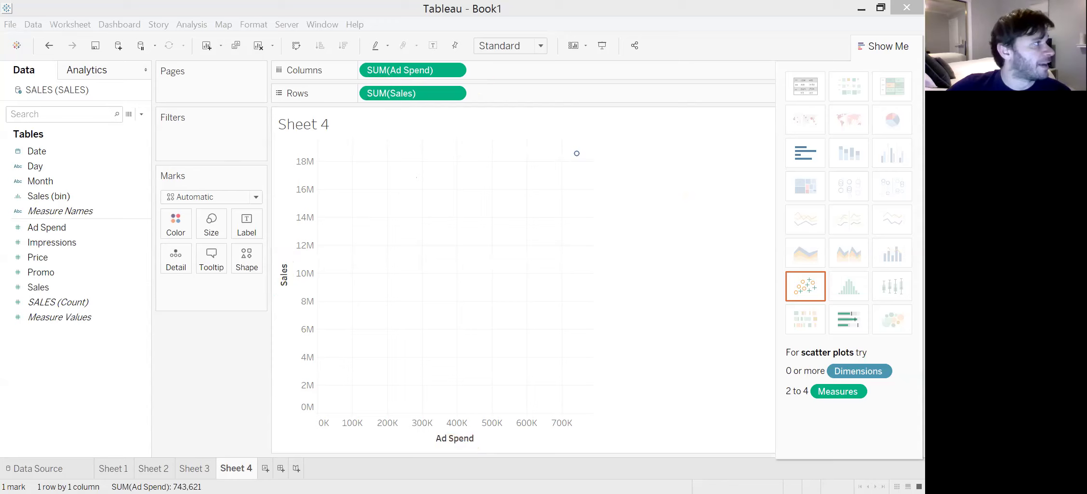
Step: Turn off Aggregate Measures so the Sales against Ad Spend scatter plot shows every individual record
click(188, 25)
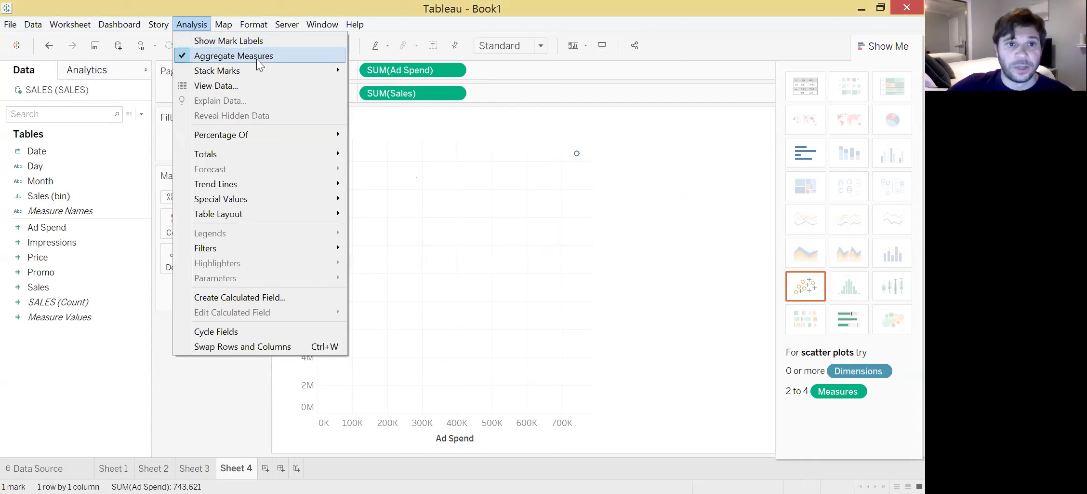
click(257, 56)
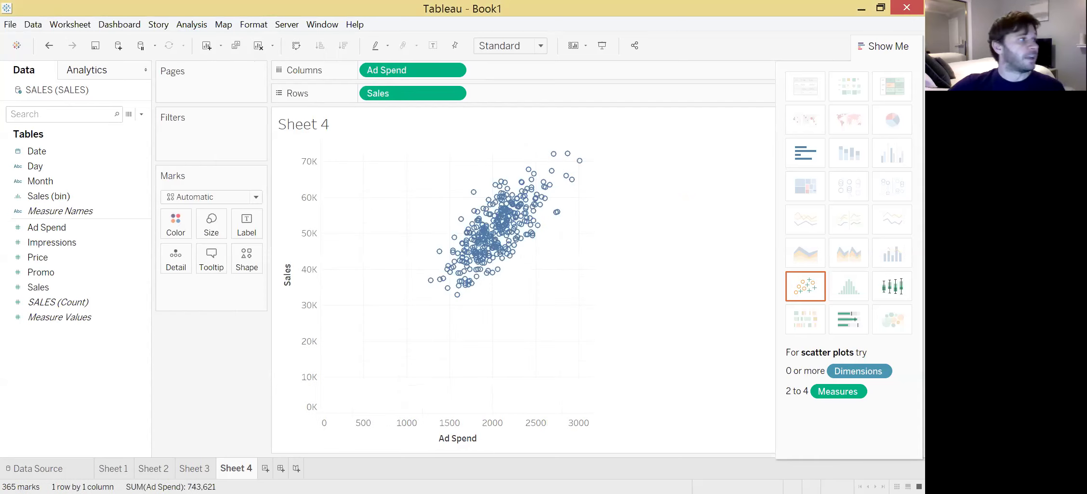
mouse_move(549, 131)
mouse_down()
mouse_move(501, 144)
mouse_move(425, 207)
mouse_move(409, 280)
mouse_move(424, 310)
mouse_move(513, 308)
mouse_move(578, 261)
mouse_move(608, 216)
mouse_move(613, 164)
mouse_move(599, 139)
mouse_move(550, 130)
mouse_up()
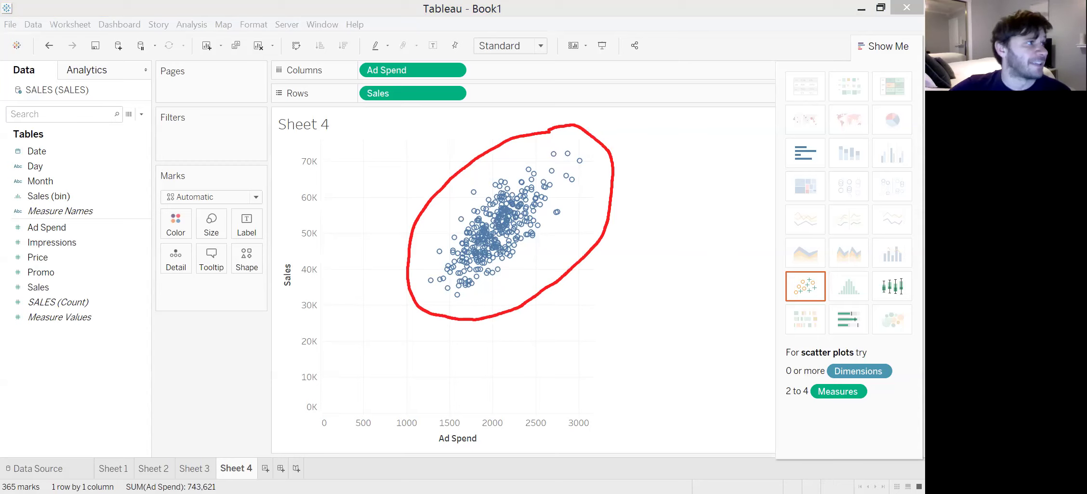
key(e)
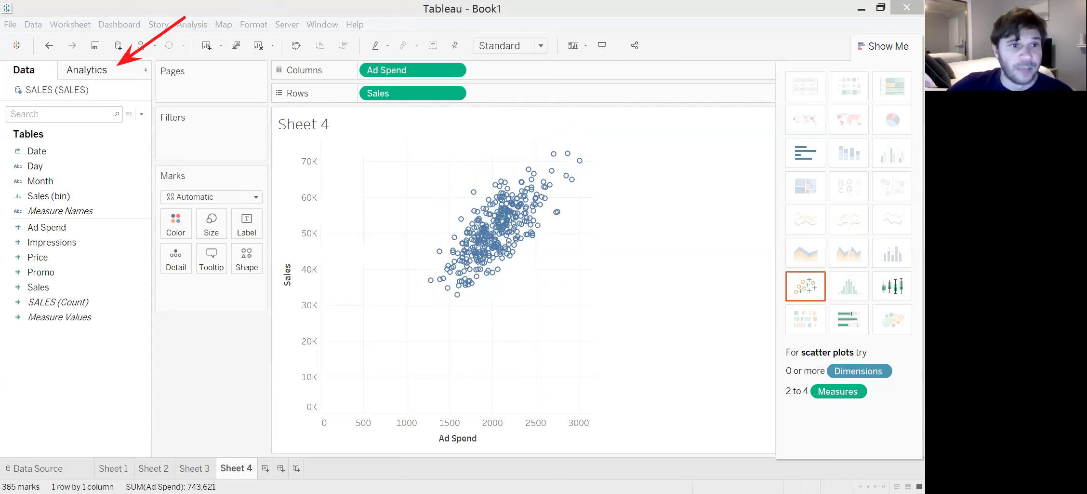
Step: Add Average with 95% CI lines for both Sales and Ad Spend to the scatter plot and inspect the confidence interval
click(93, 75)
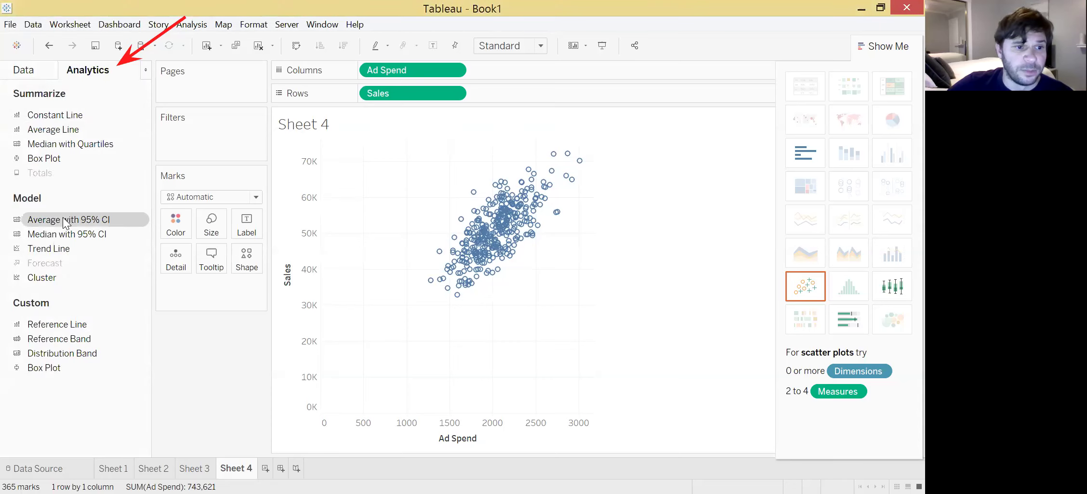
drag(66, 222, 289, 197)
mouse_move(390, 160)
mouse_down()
mouse_move(407, 216)
mouse_move(399, 151)
mouse_up()
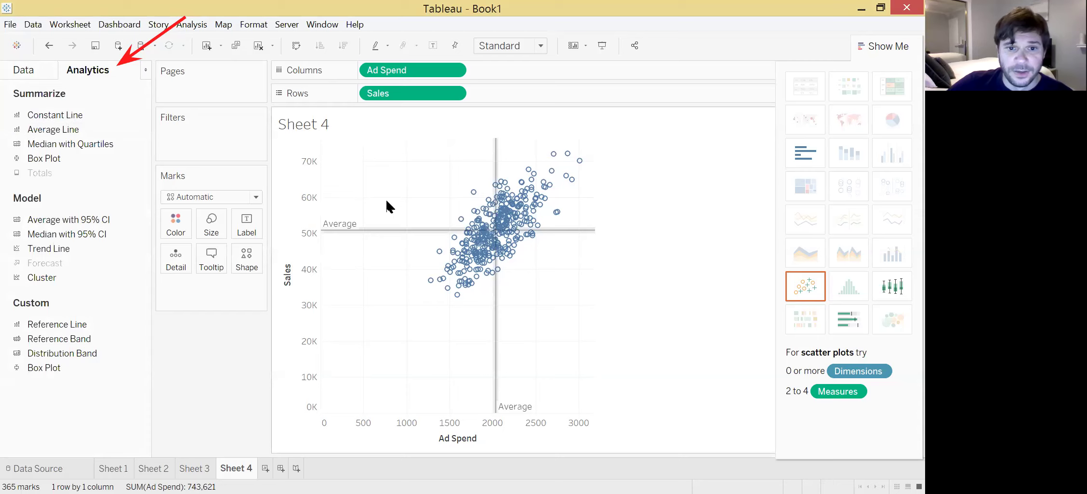
mouse_move(382, 233)
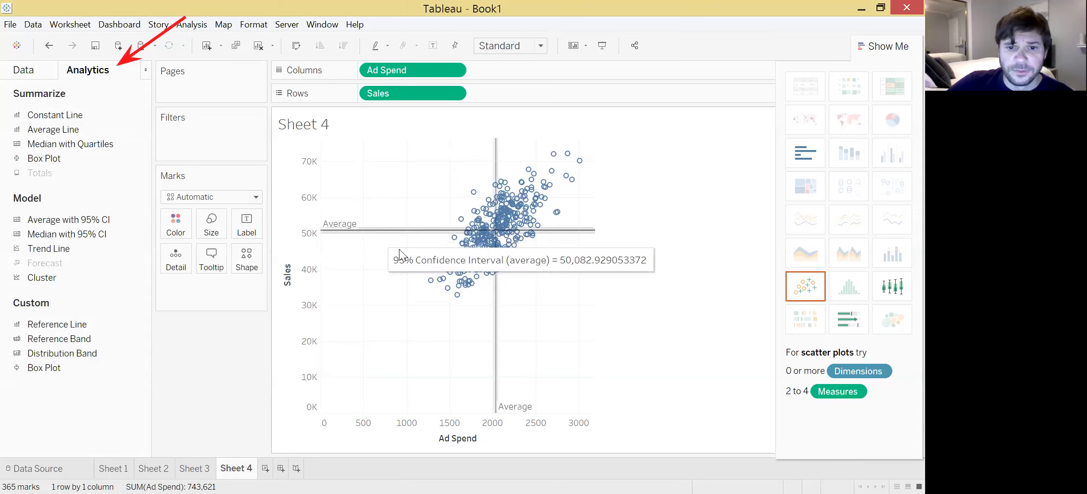
mouse_move(492, 316)
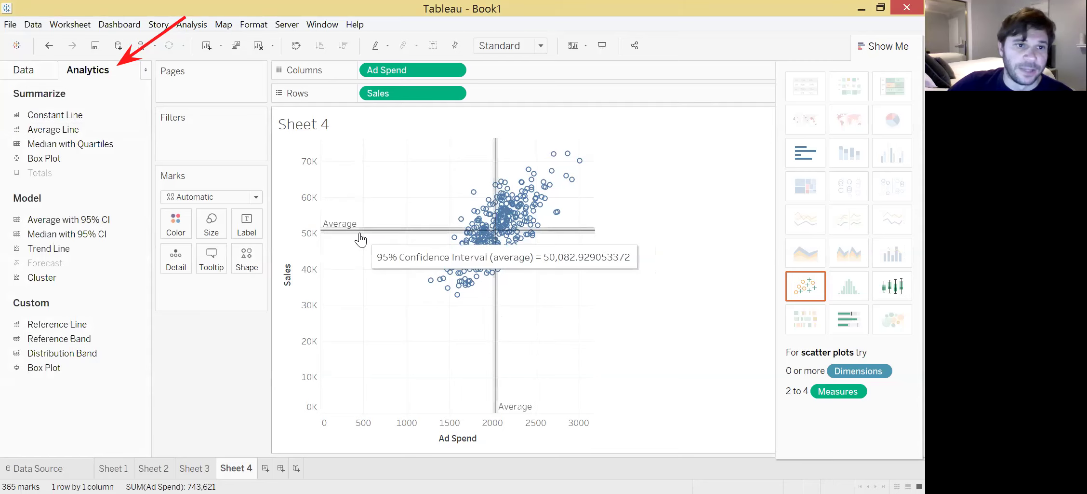
Step: Remove both average lines with their confidence bands from the scatter plot and collapse Show Me
click(51, 49)
click(71, 45)
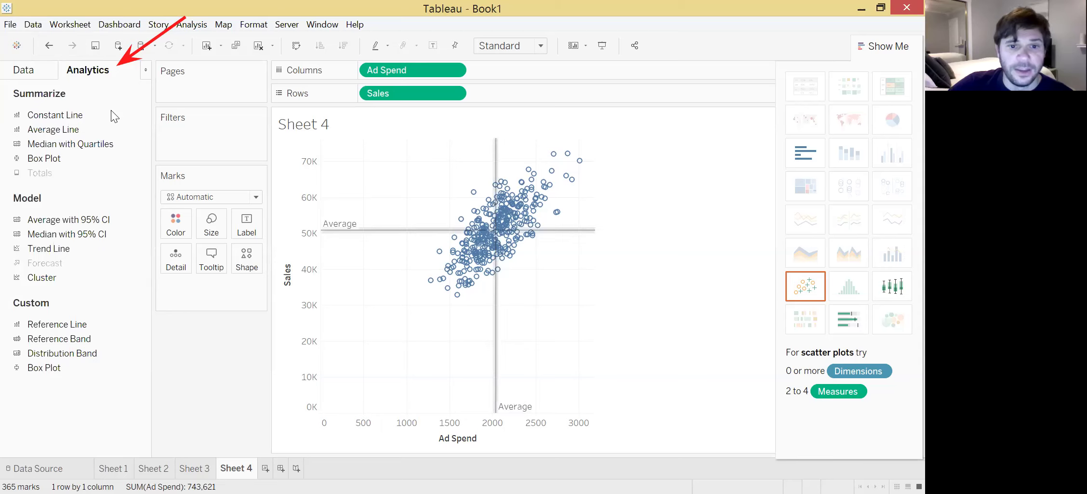
drag(375, 232, 24, 220)
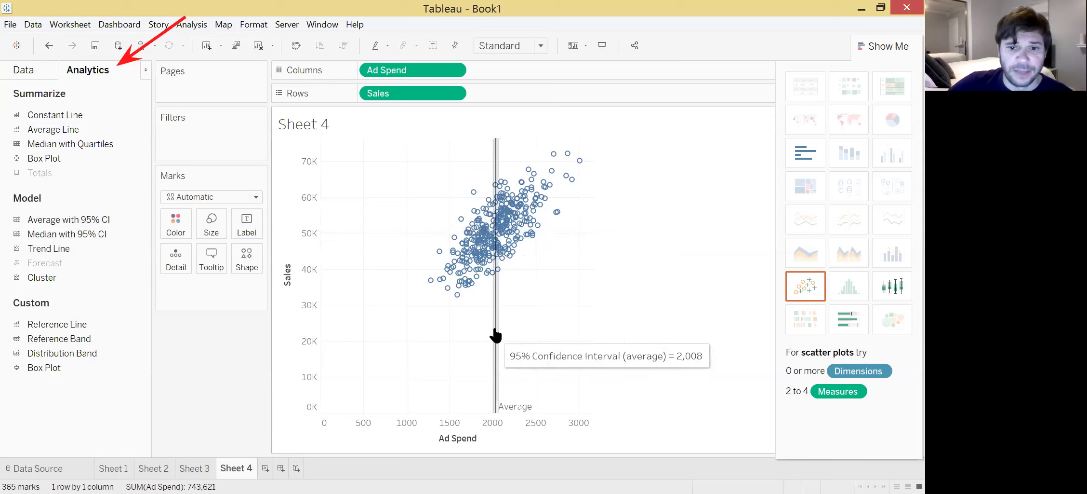
drag(496, 332, 21, 219)
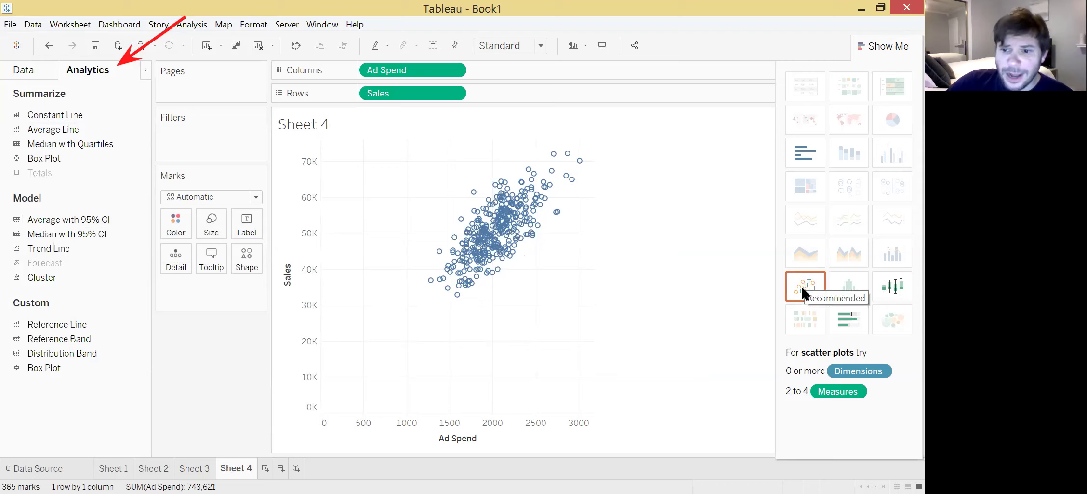
click(886, 51)
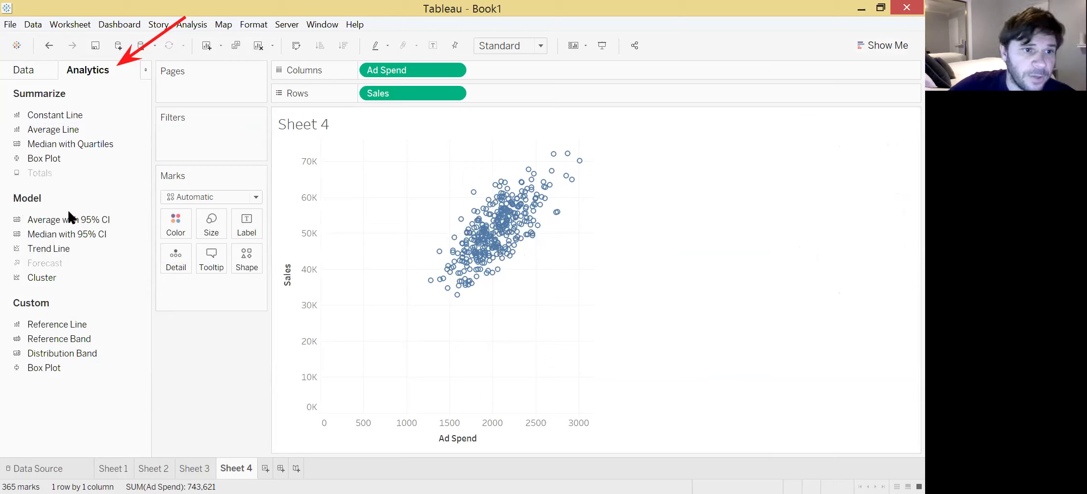
Step: Color the scatter plot marks by Promo and inspect individual promotion and non-promotion points
click(23, 70)
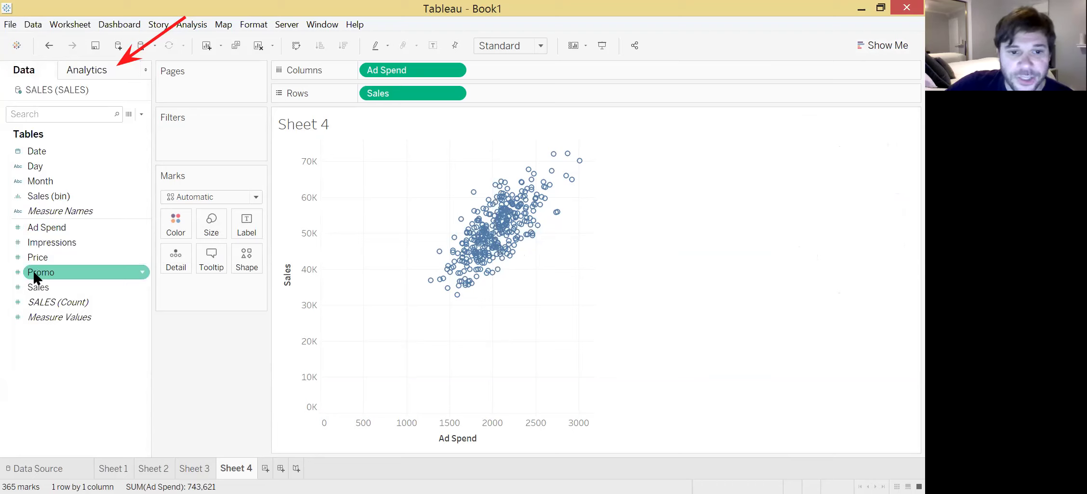
drag(35, 276, 173, 223)
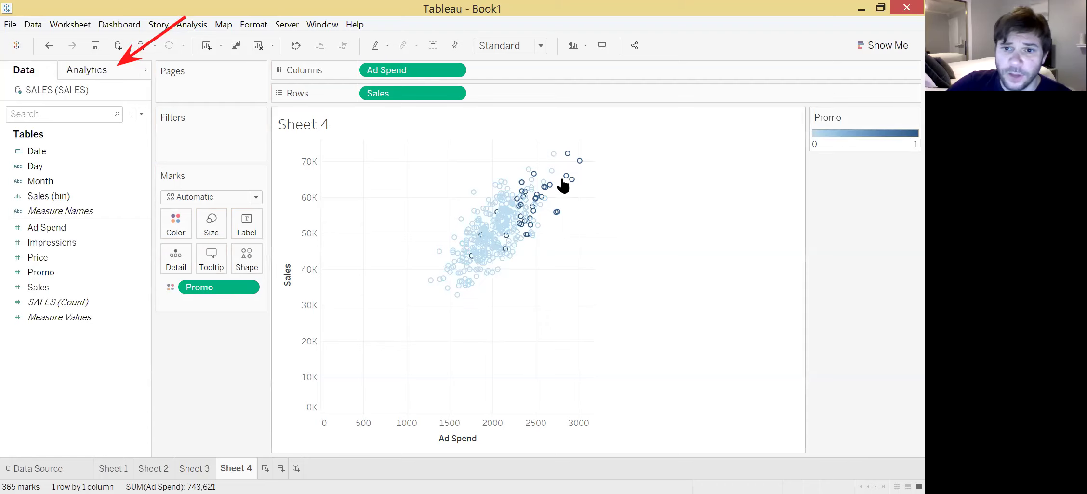
mouse_move(572, 179)
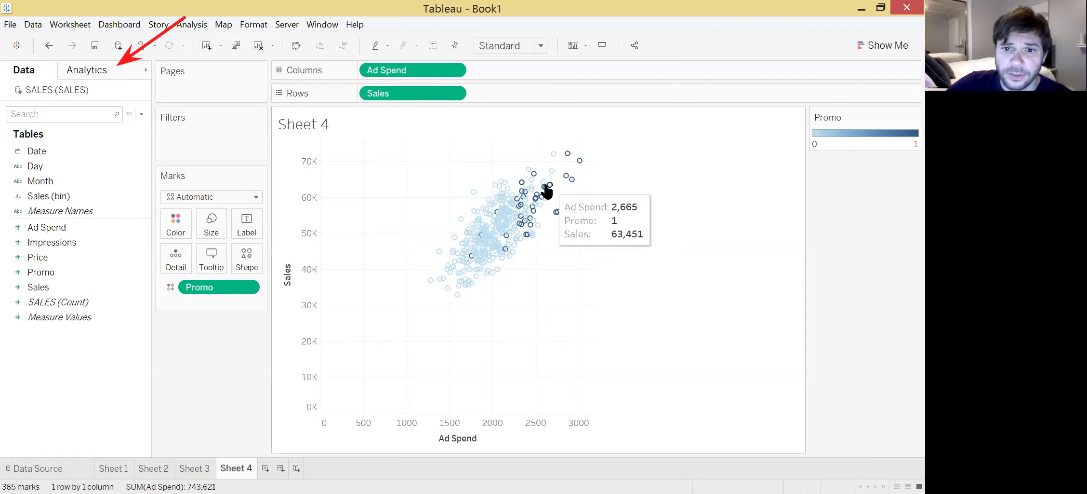
mouse_move(558, 215)
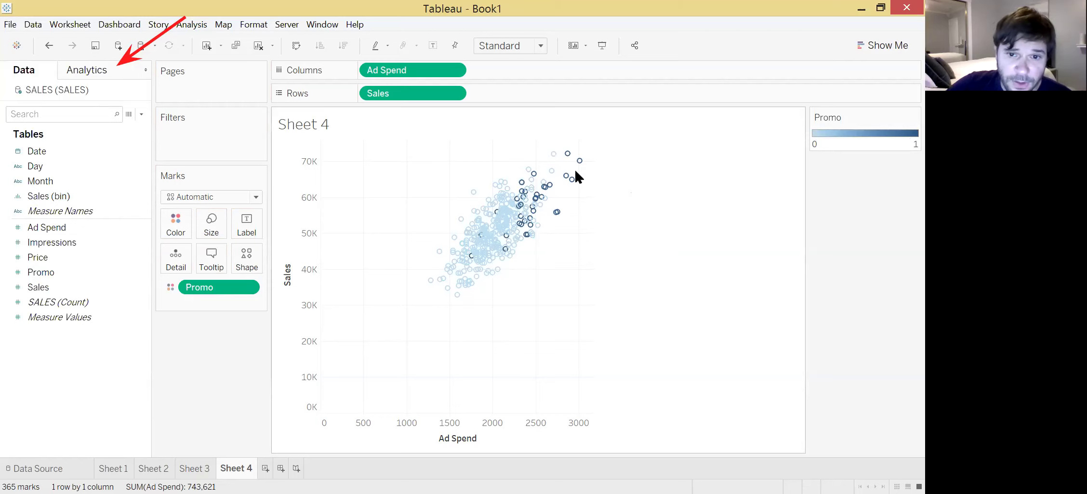
mouse_move(458, 254)
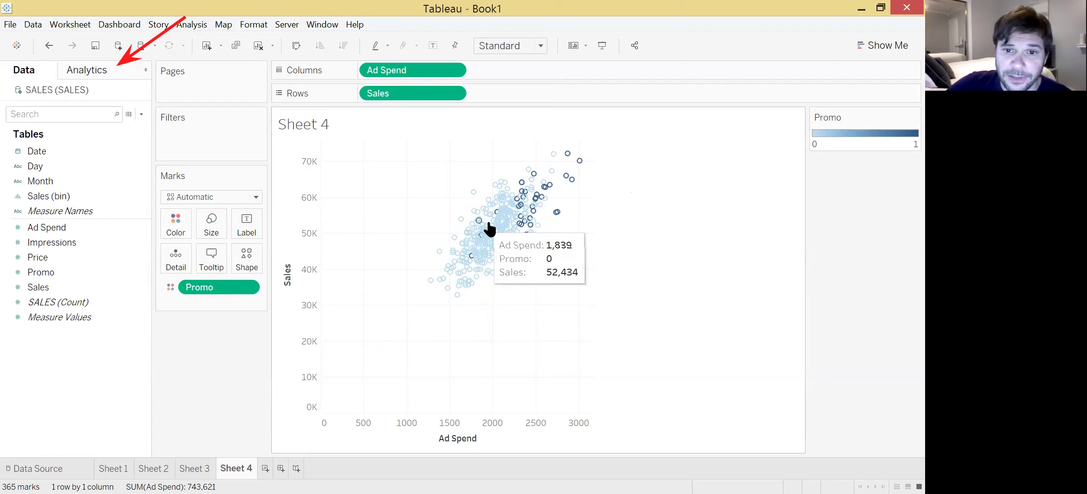
mouse_move(486, 225)
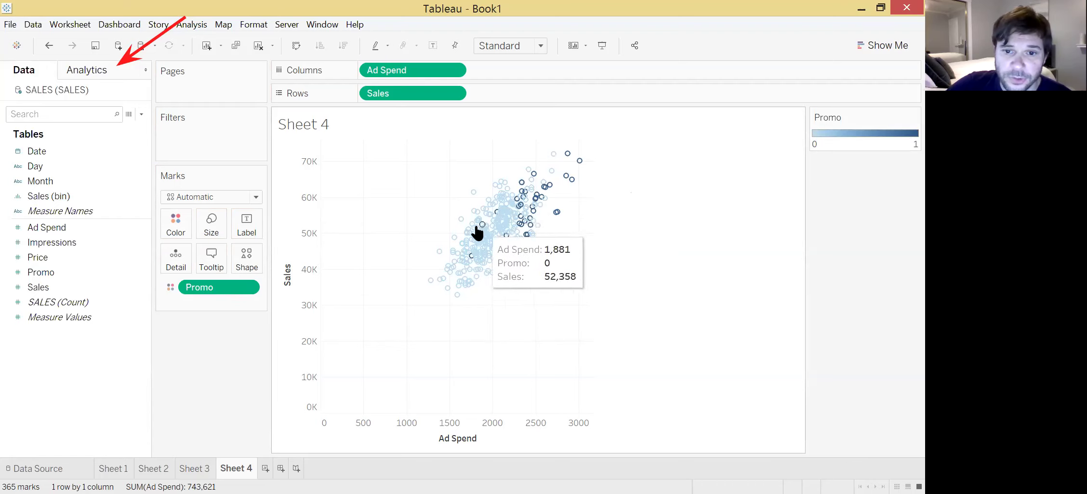
click(473, 277)
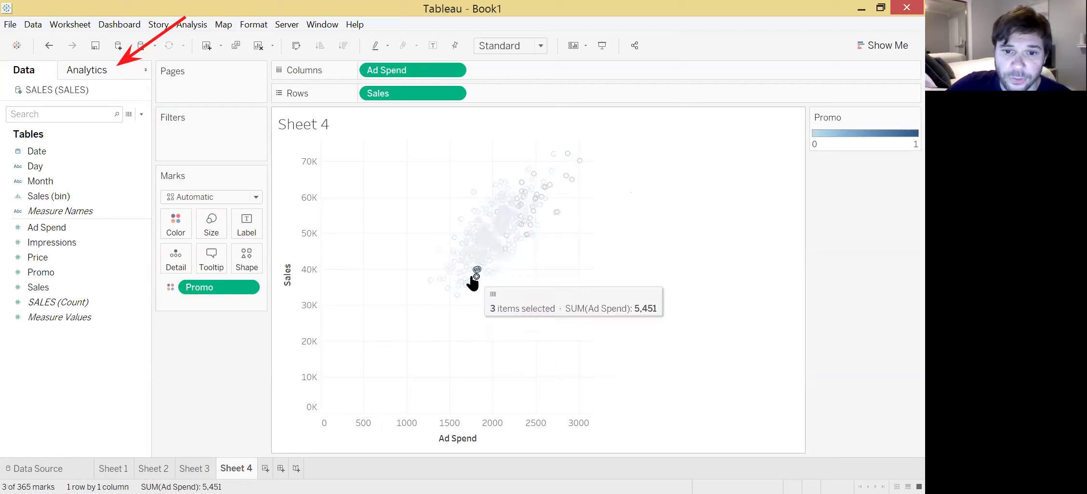
click(398, 230)
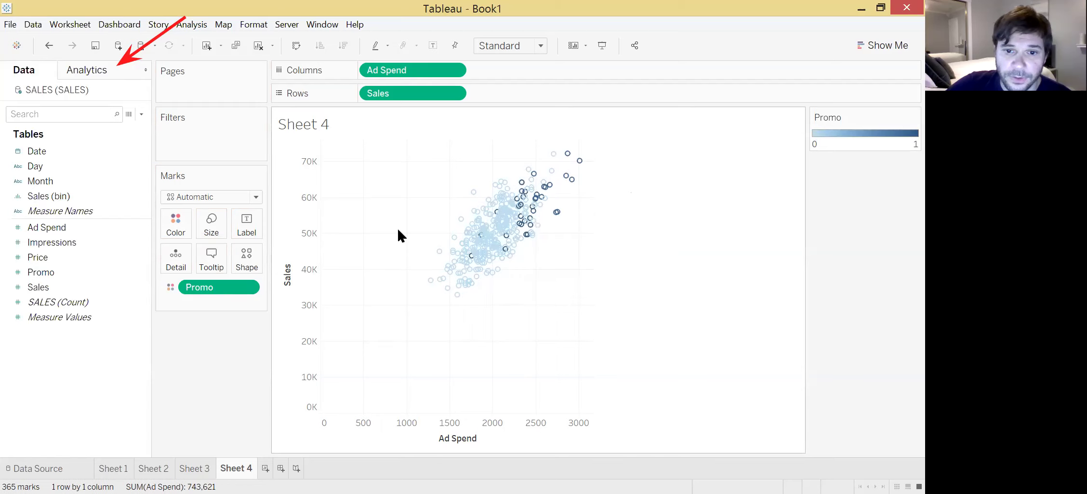
Step: Size the scatter plot marks by Day while keeping the Promo coloring
click(42, 170)
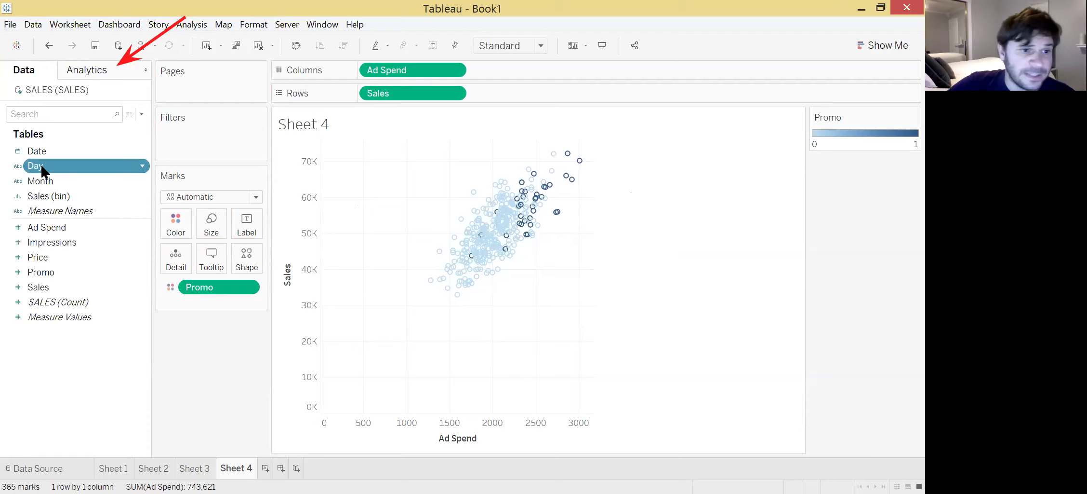
click(42, 168)
click(38, 195)
click(36, 169)
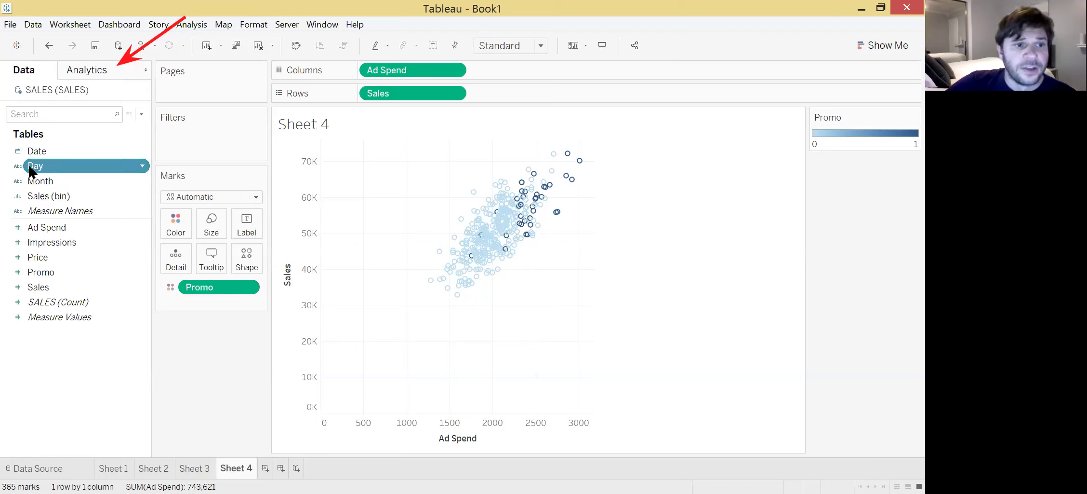
drag(30, 169, 210, 219)
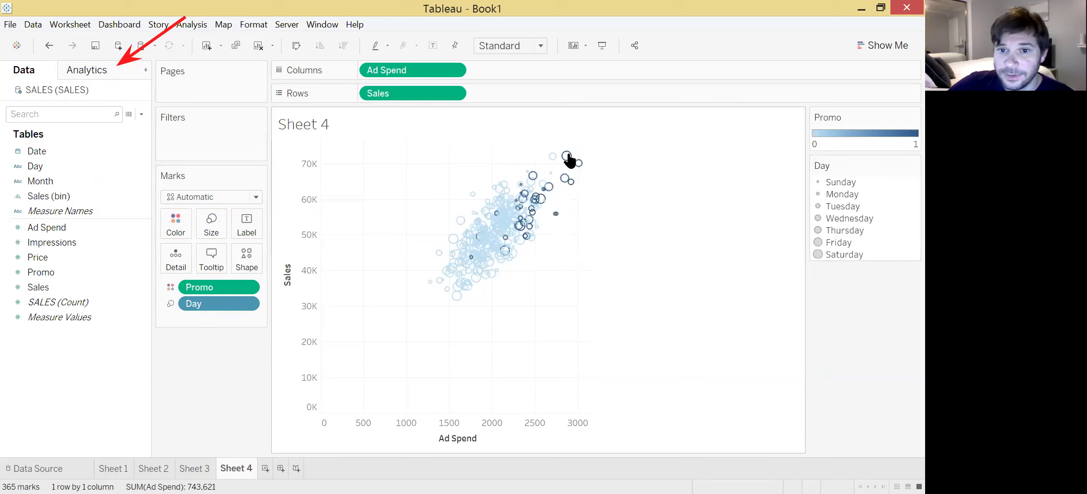
Step: Inspect the Day, Ad Spend, Promo and Sales details of large marks at the upper and lower ends of the scatter
mouse_move(567, 163)
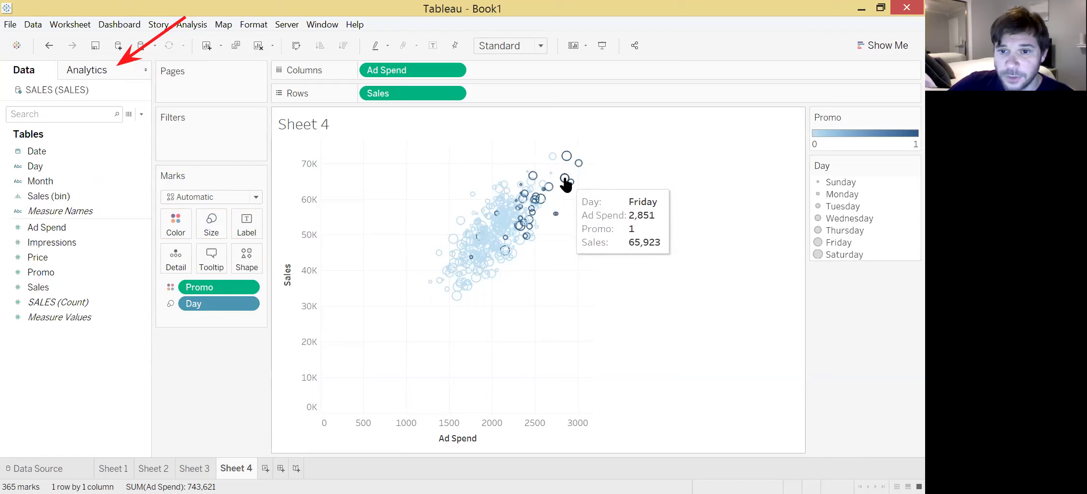
click(543, 200)
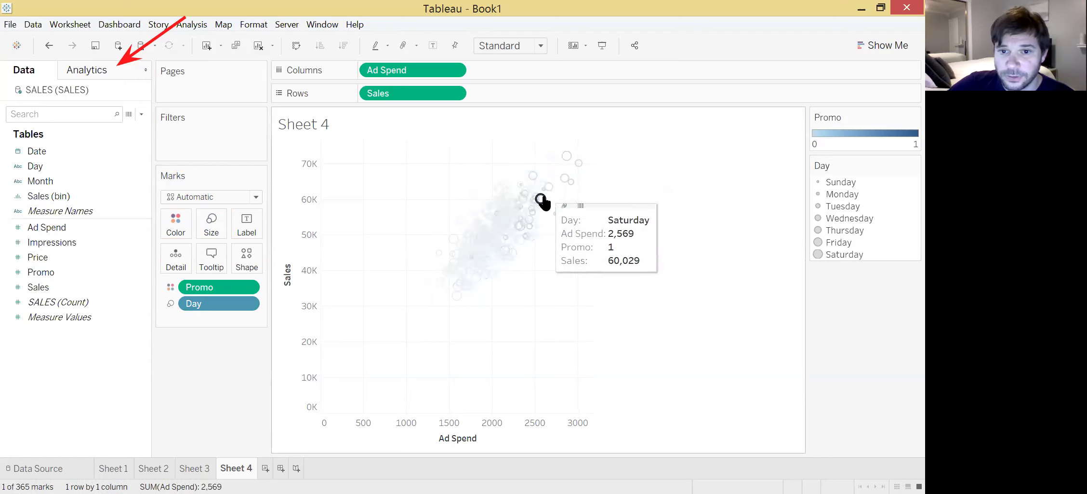
click(565, 164)
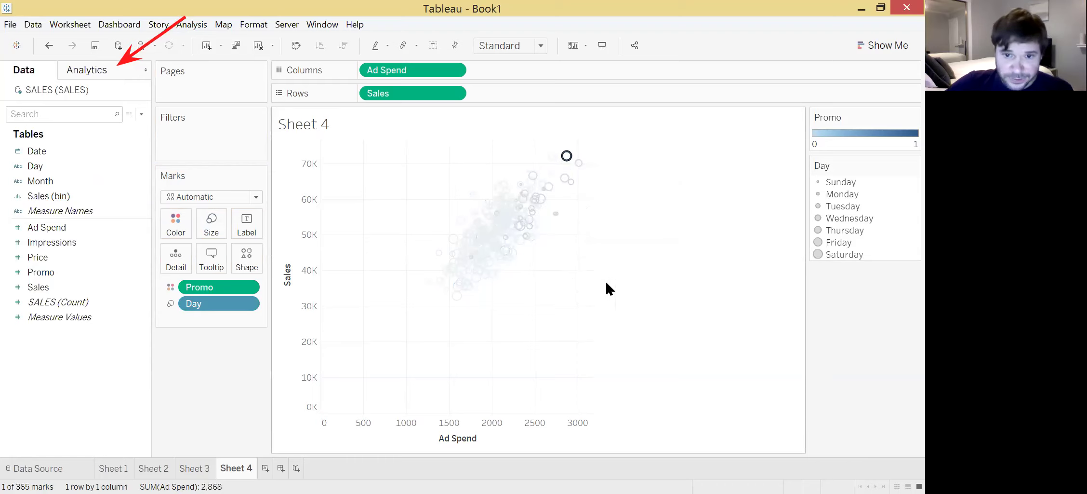
click(625, 260)
mouse_move(567, 159)
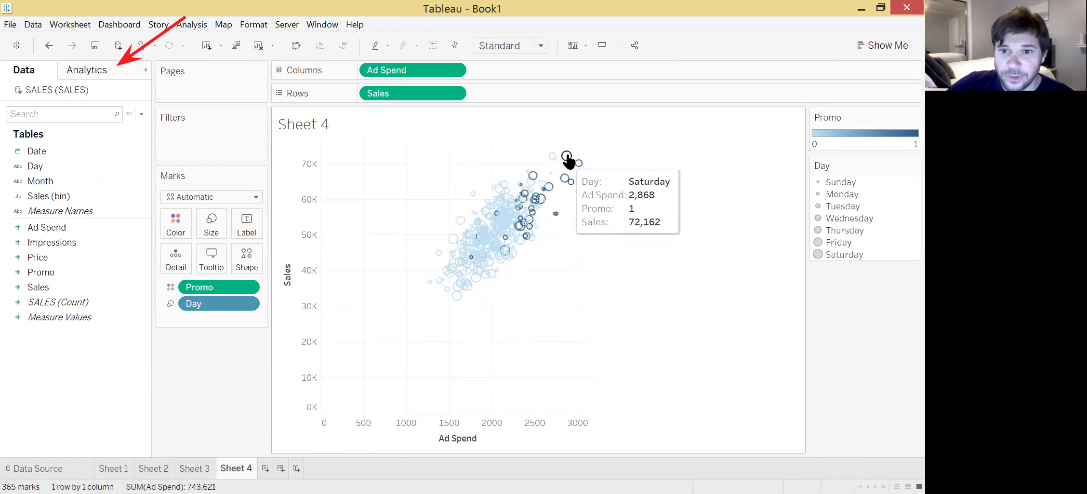
mouse_move(453, 241)
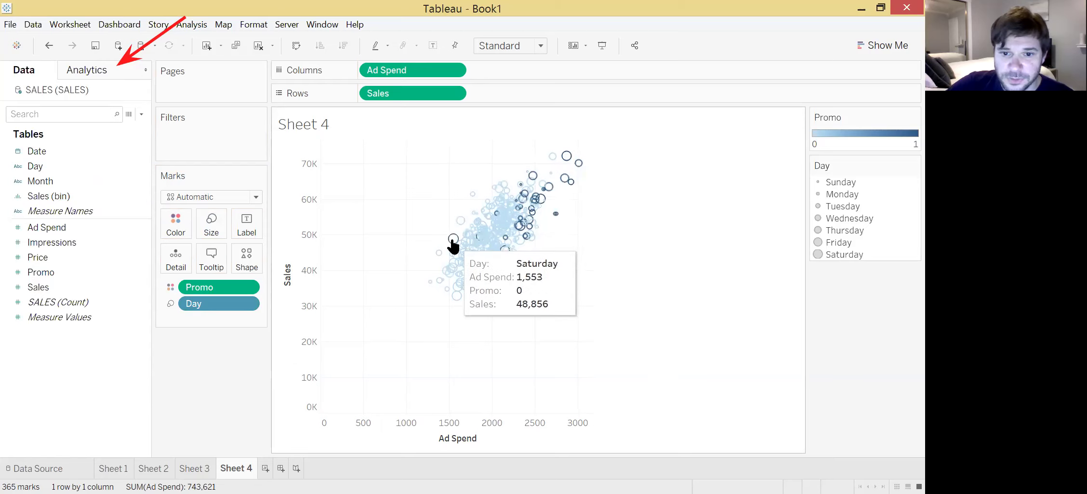
mouse_move(457, 288)
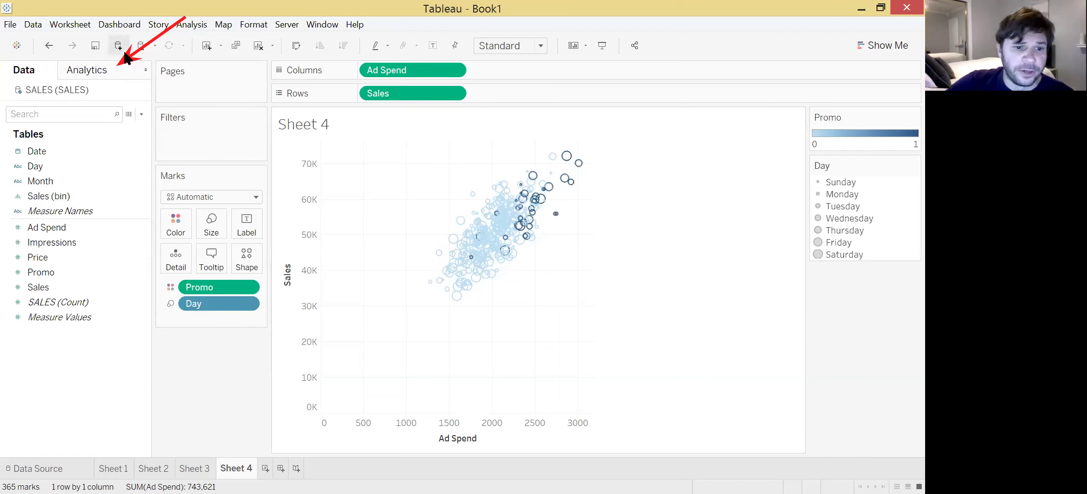
Step: Remove the Day sizing and the Promo coloring from the scatter plot marks
drag(216, 302, 56, 171)
drag(219, 292, 86, 241)
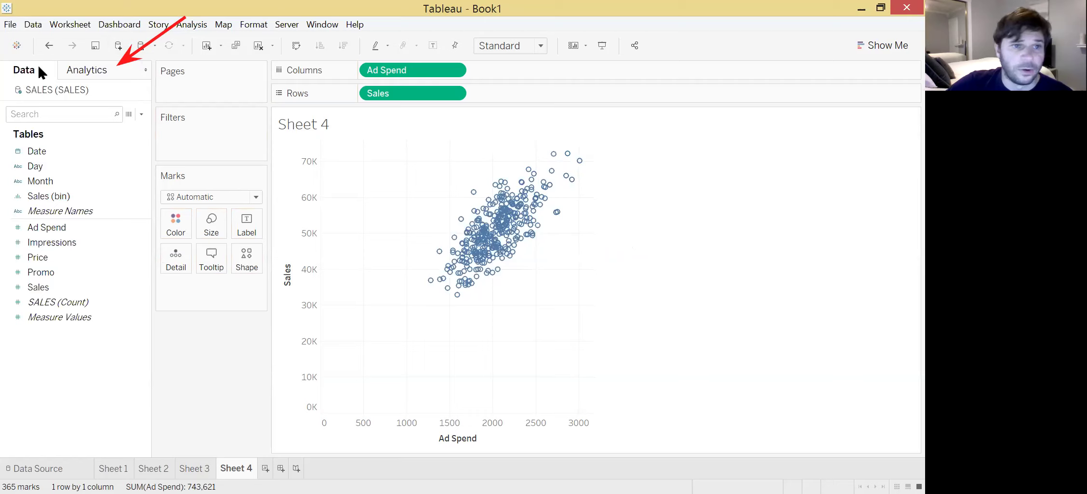
Step: Add a Linear trend line to the Sales against Ad Spend scatter plot
click(73, 68)
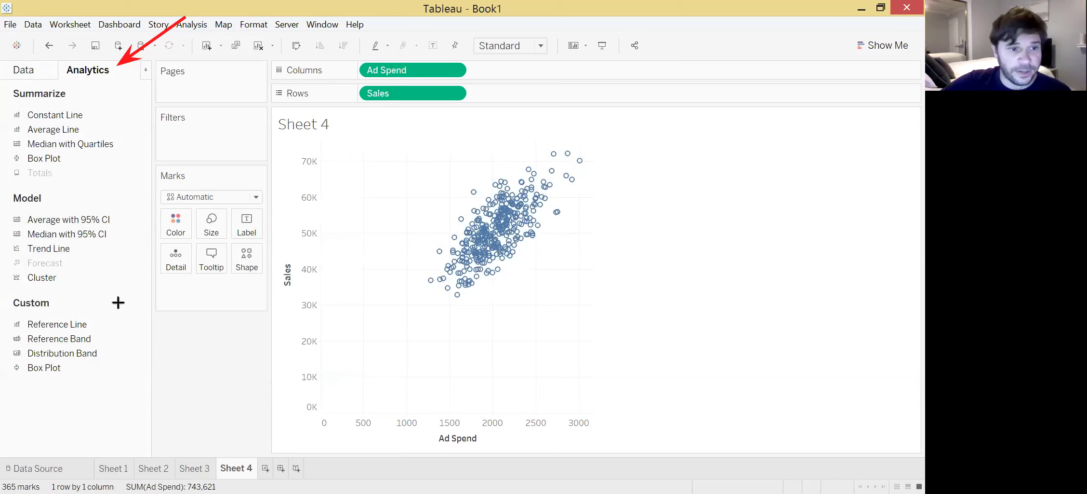
drag(137, 248, 77, 248)
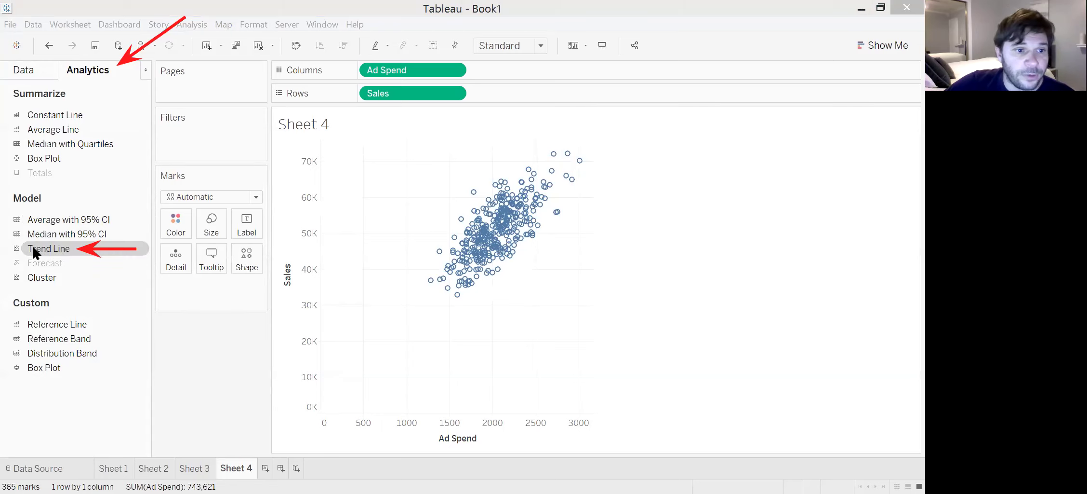
drag(34, 252, 63, 253)
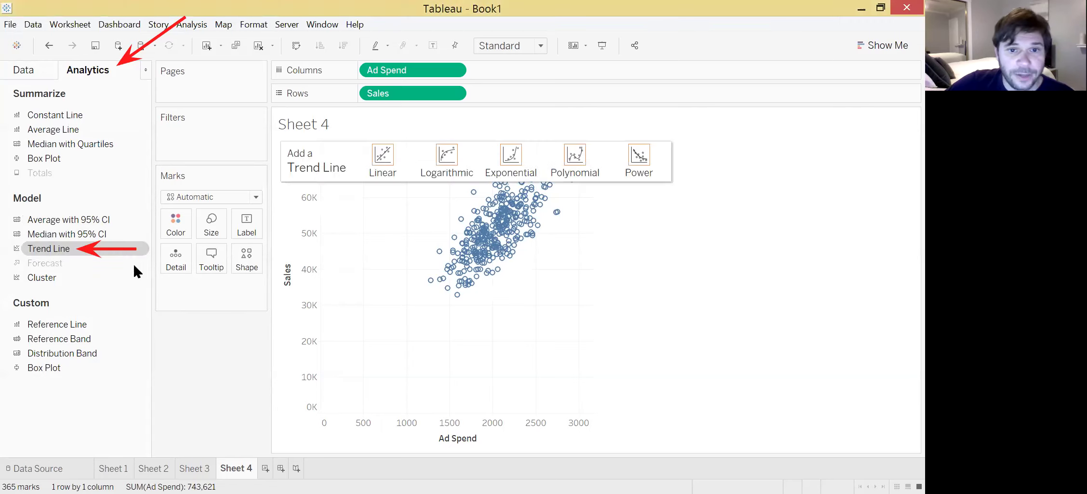
drag(326, 149, 374, 159)
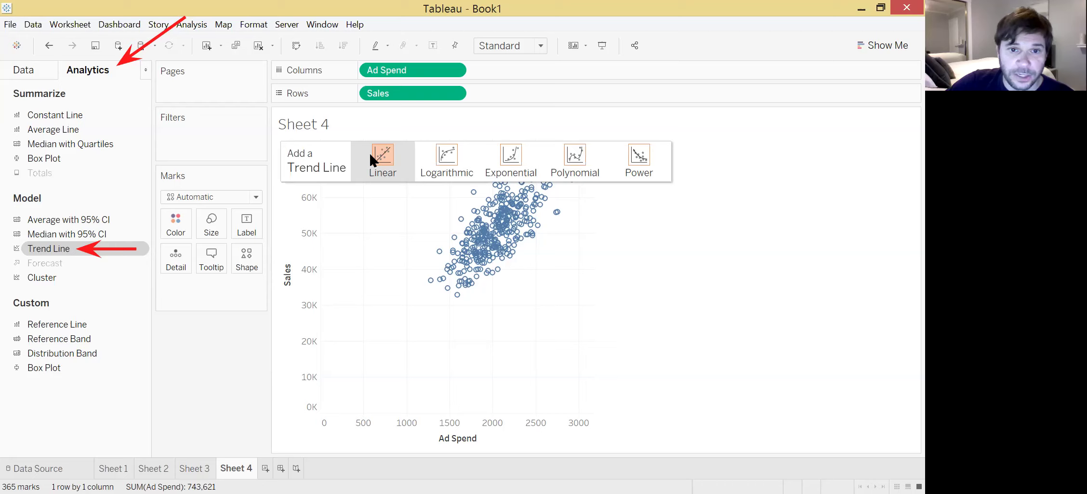
drag(370, 154, 370, 155)
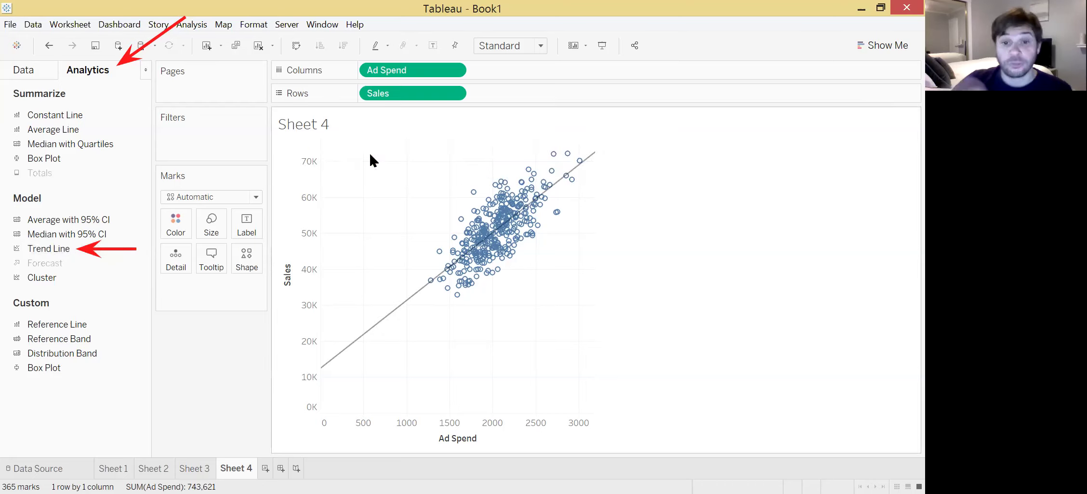
Step: Open the trend line's description and enlarge its window to examine the equation and the full coefficients table
mouse_move(387, 315)
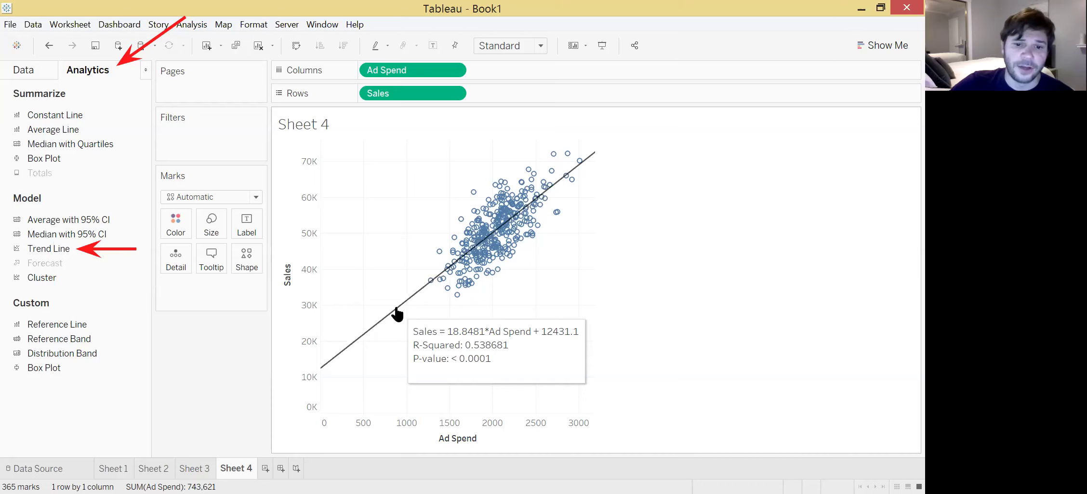
right_click(396, 308)
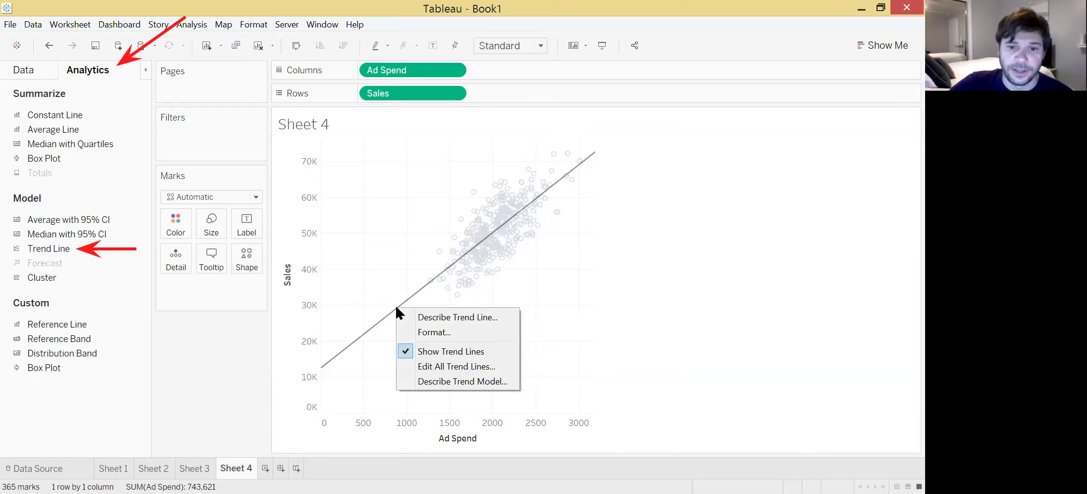
click(428, 316)
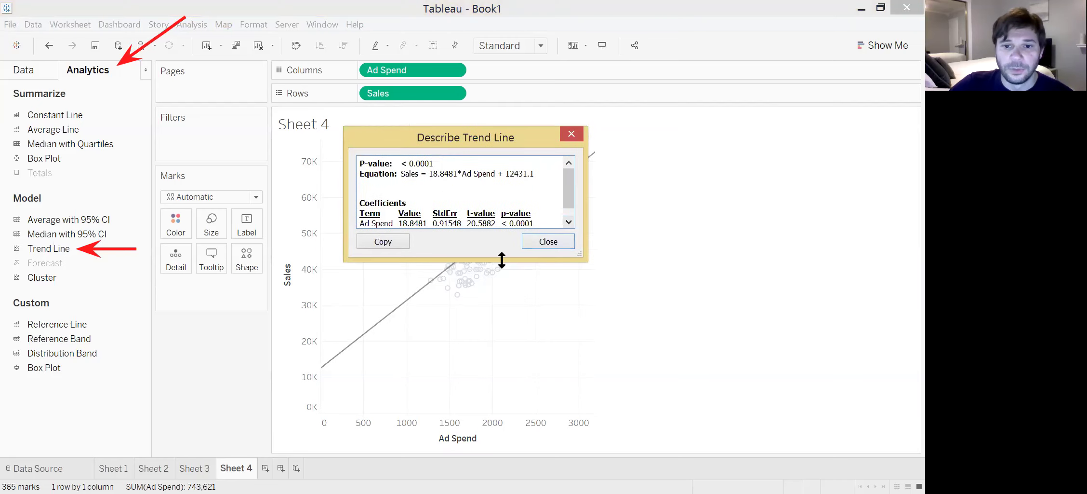
drag(502, 260, 502, 291)
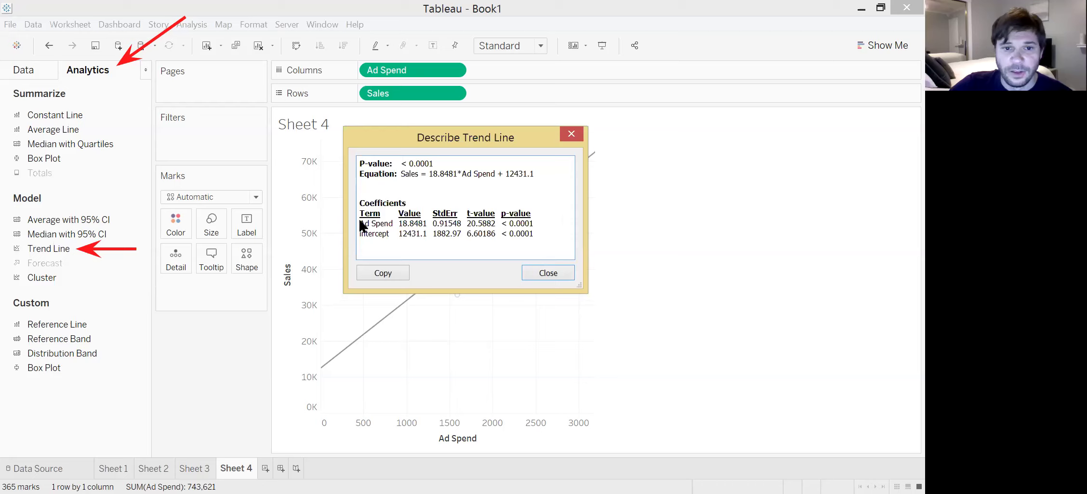
Step: Examine the values, standard errors, t-values and p-values of the Ad Spend and intercept terms, and close the trend line description
drag(361, 223, 428, 224)
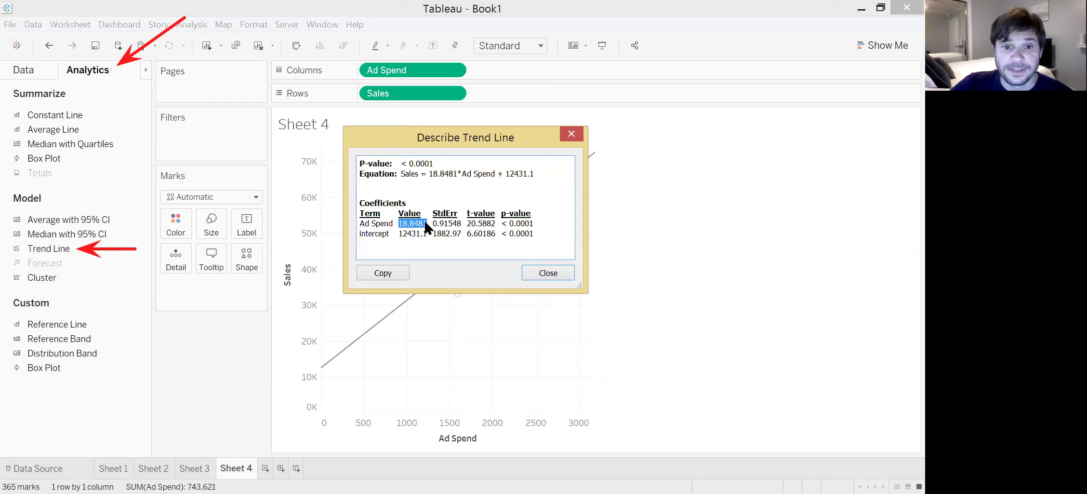
drag(359, 230, 455, 239)
click(436, 238)
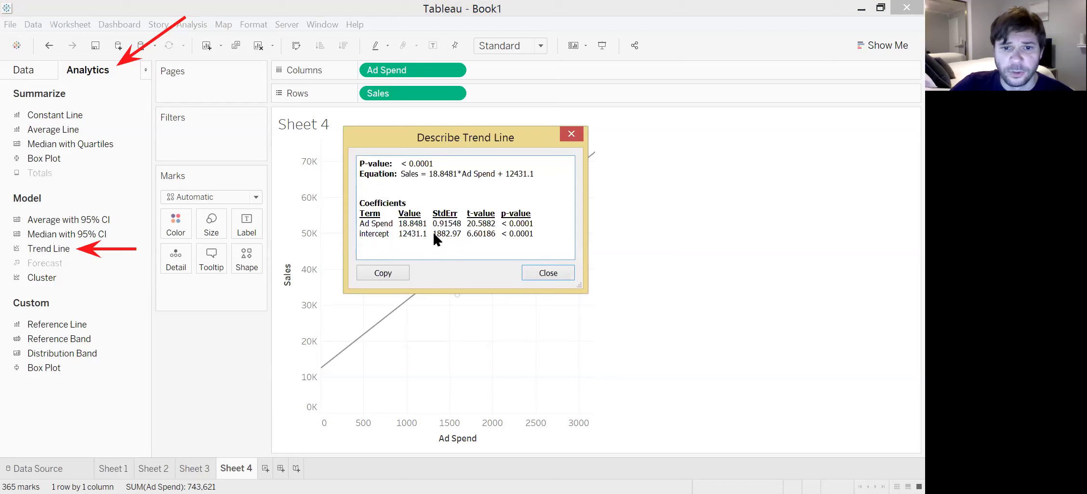
drag(460, 224, 524, 225)
click(477, 224)
click(464, 224)
click(468, 235)
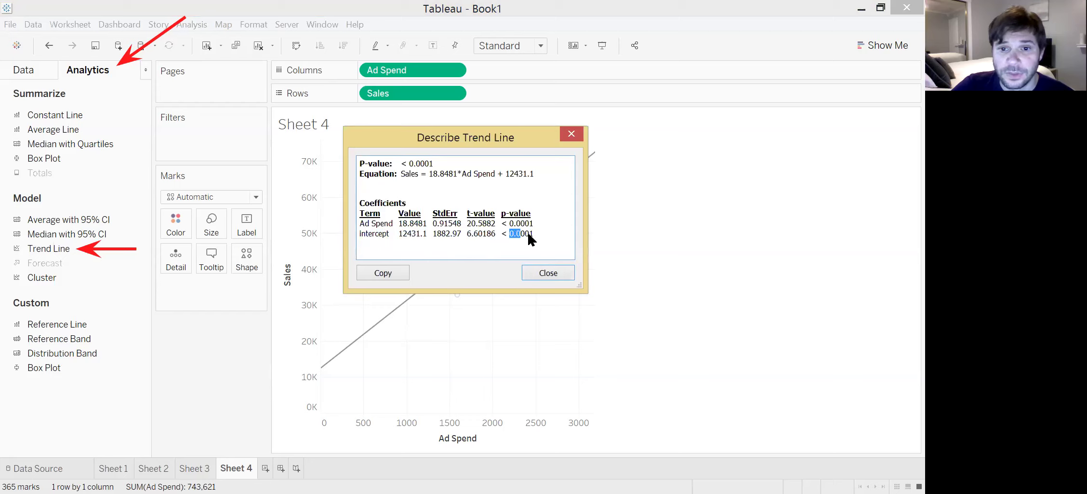
click(545, 268)
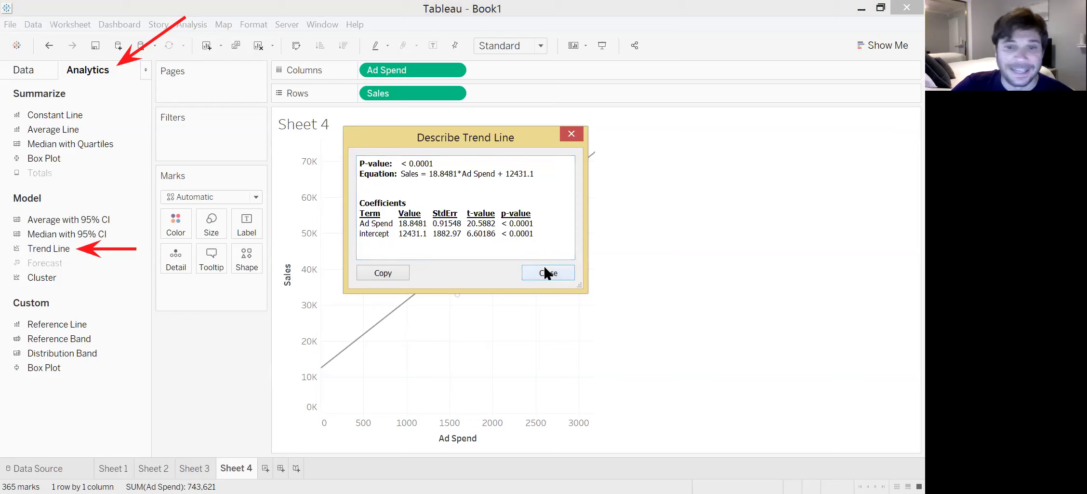
click(545, 272)
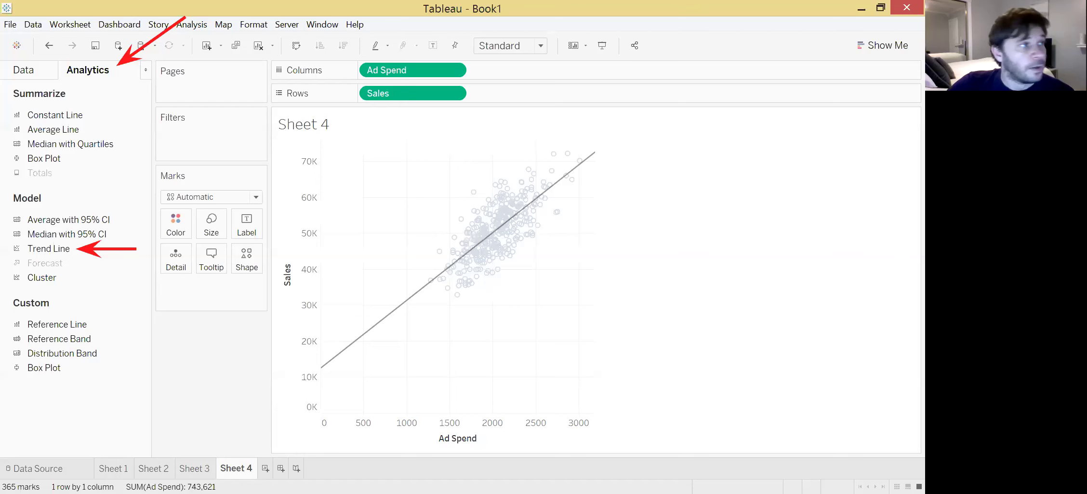
Step: Open the trend model's description from the Sales against Ad Spend trend line and enlarge its window to show all statistics
mouse_move(423, 290)
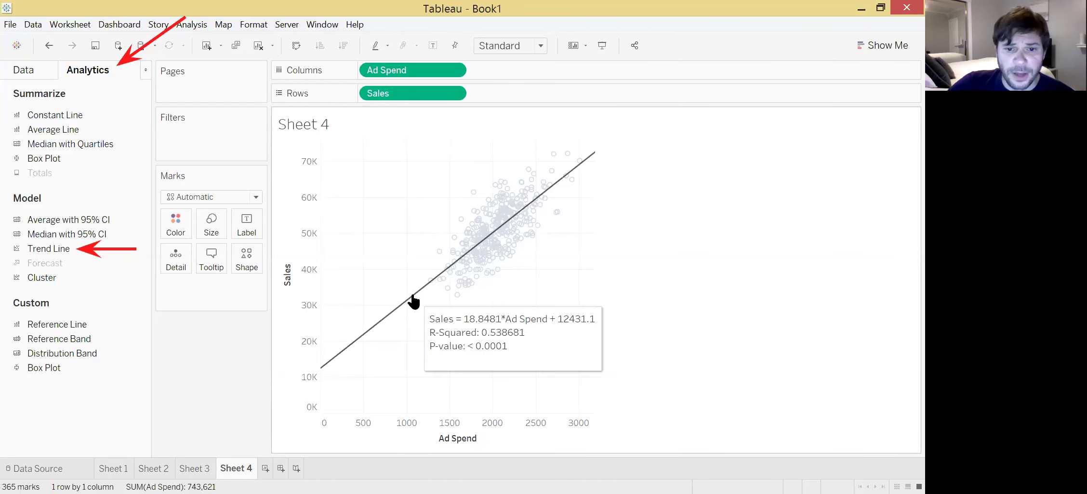
right_click(415, 295)
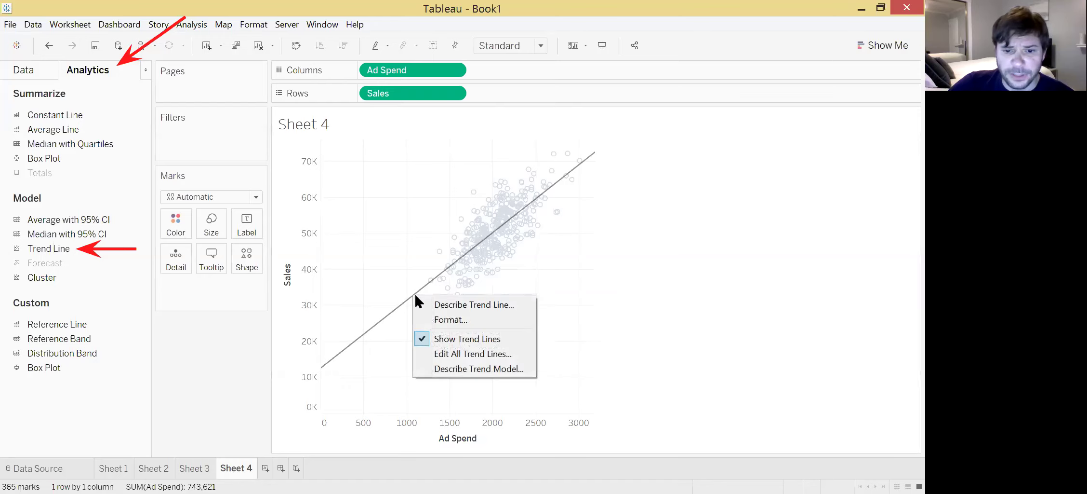
click(463, 369)
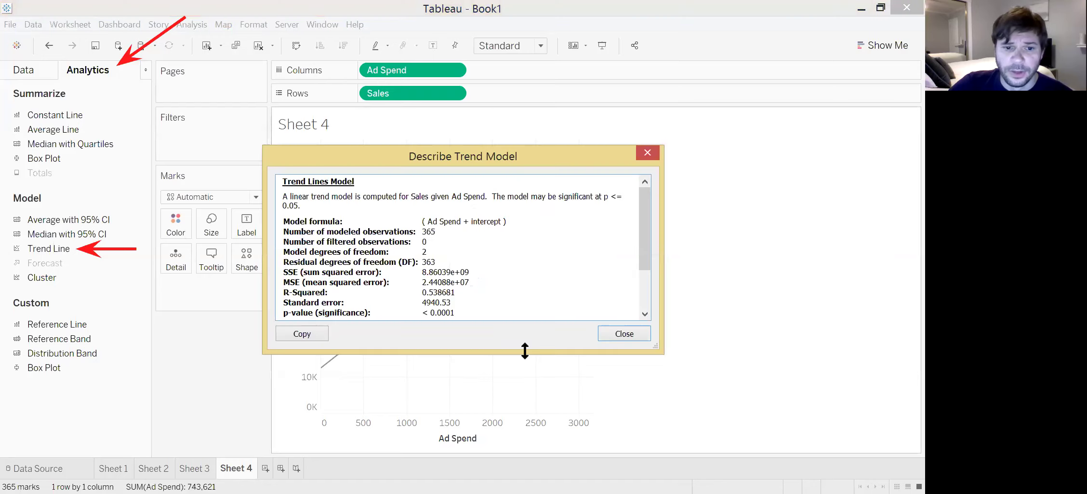
drag(525, 350, 526, 413)
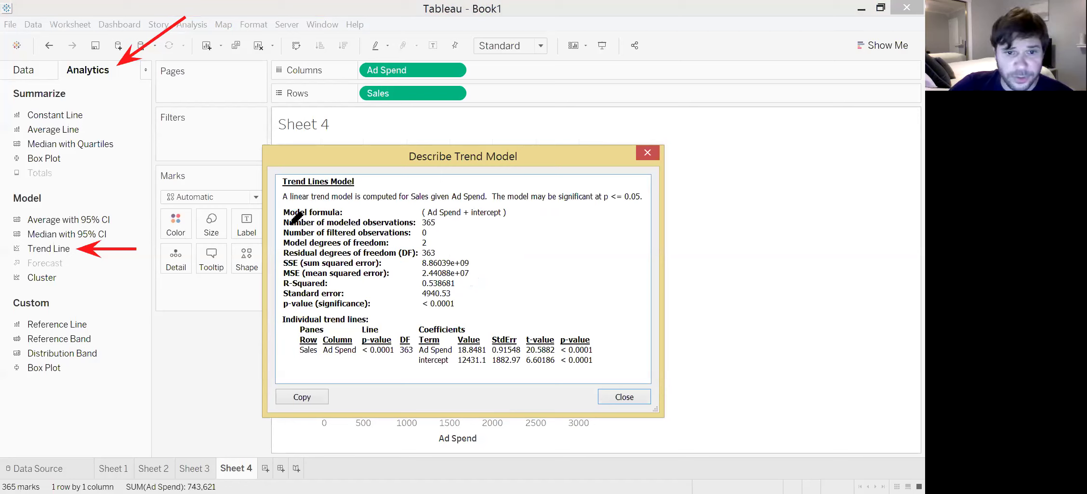
Step: Examine the model formula, SSE, MSE, R-Squared, standard error, significance statement and coefficient p-values in the trend model description
drag(419, 212, 514, 213)
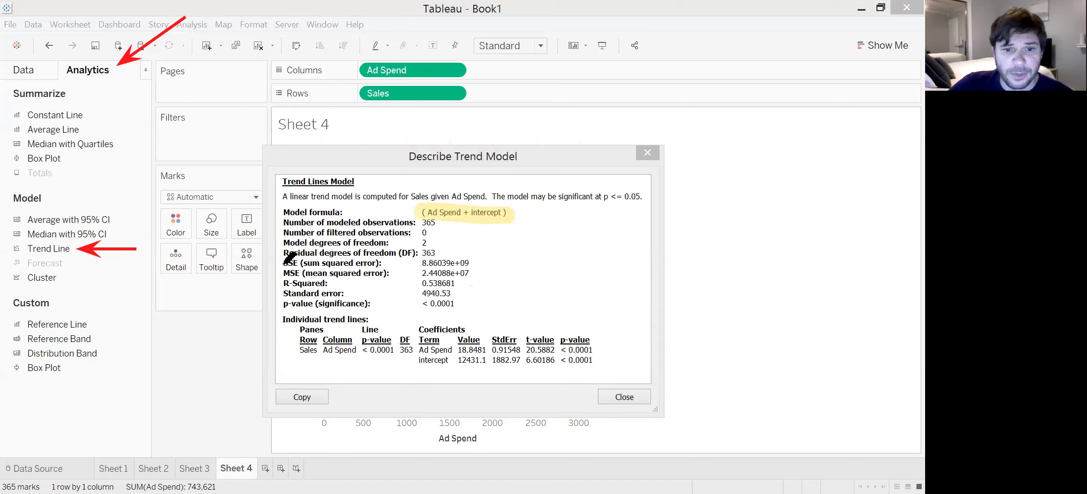
drag(284, 265, 385, 266)
mouse_move(287, 265)
mouse_down()
mouse_move(359, 265)
mouse_move(343, 267)
mouse_up()
mouse_move(416, 283)
mouse_down()
mouse_move(460, 278)
mouse_move(424, 290)
mouse_move(453, 293)
mouse_move(436, 288)
mouse_move(434, 305)
mouse_move(448, 303)
mouse_up()
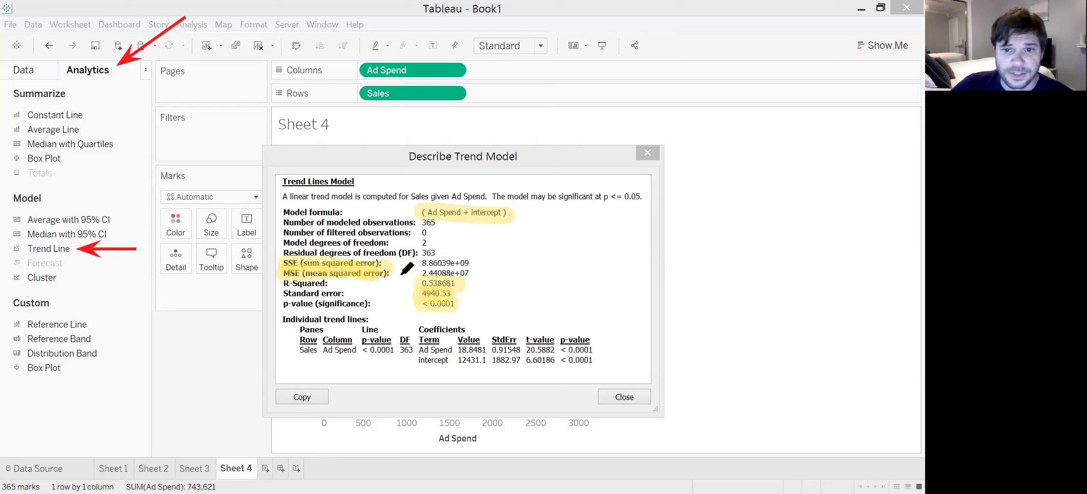
drag(489, 196, 644, 195)
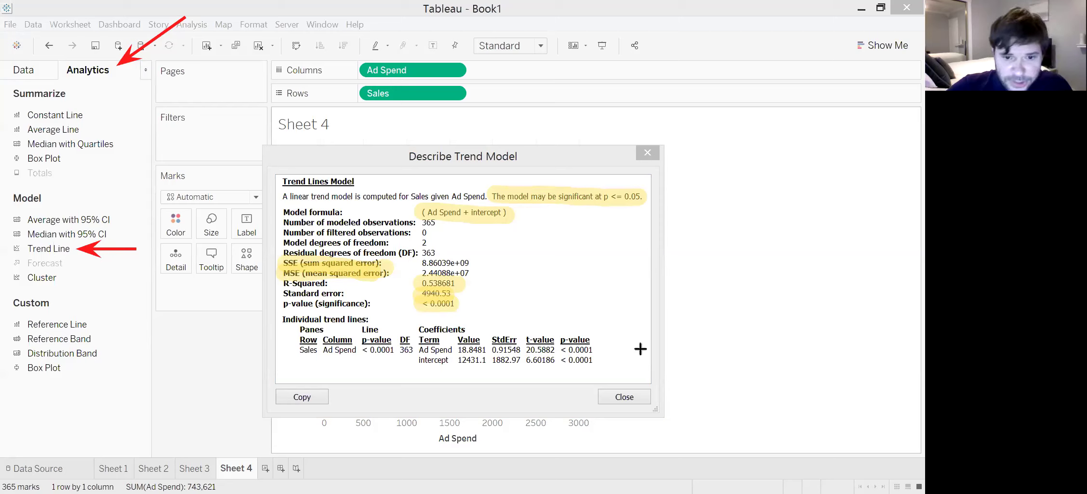
drag(640, 348, 598, 348)
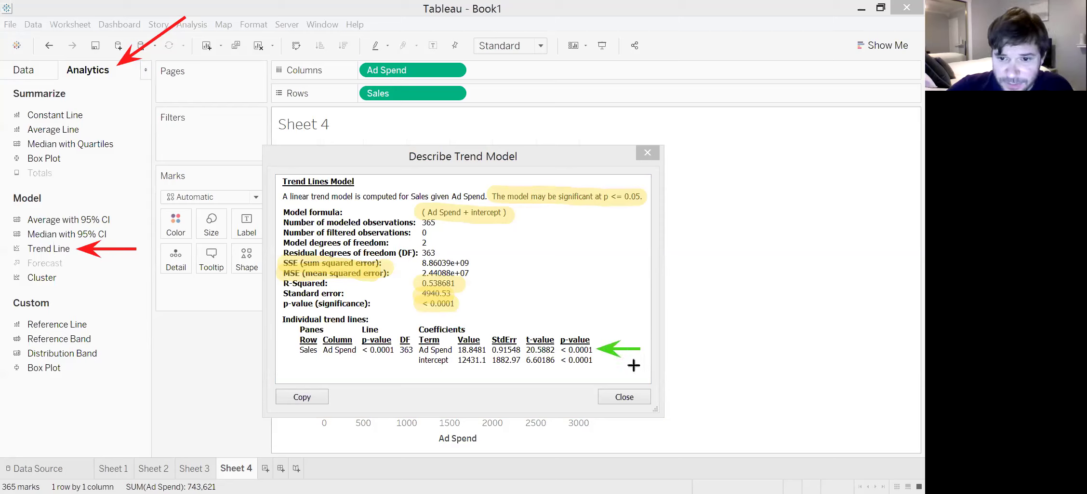
drag(639, 360, 597, 360)
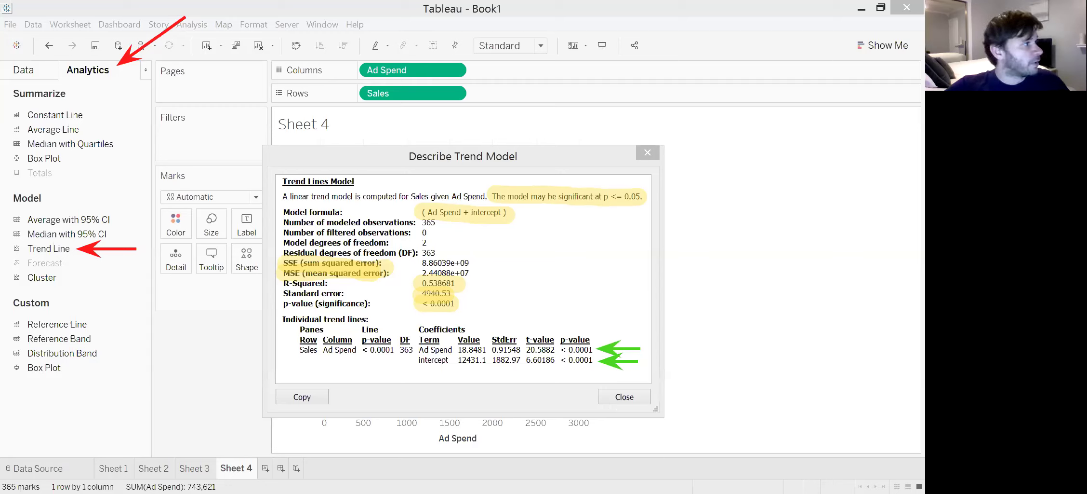
mouse_move(584, 332)
mouse_down()
mouse_move(559, 354)
mouse_move(576, 366)
mouse_move(596, 366)
mouse_move(585, 332)
mouse_up()
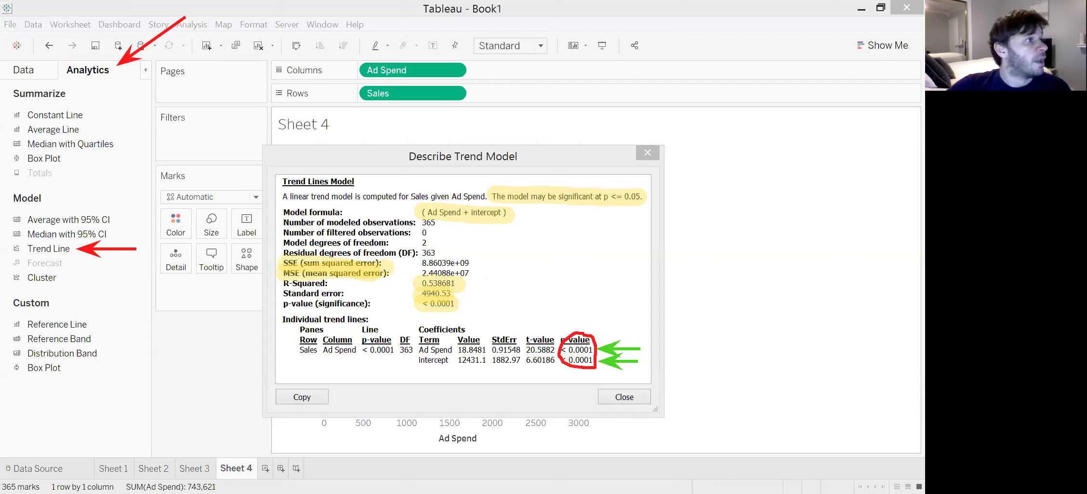
key(e)
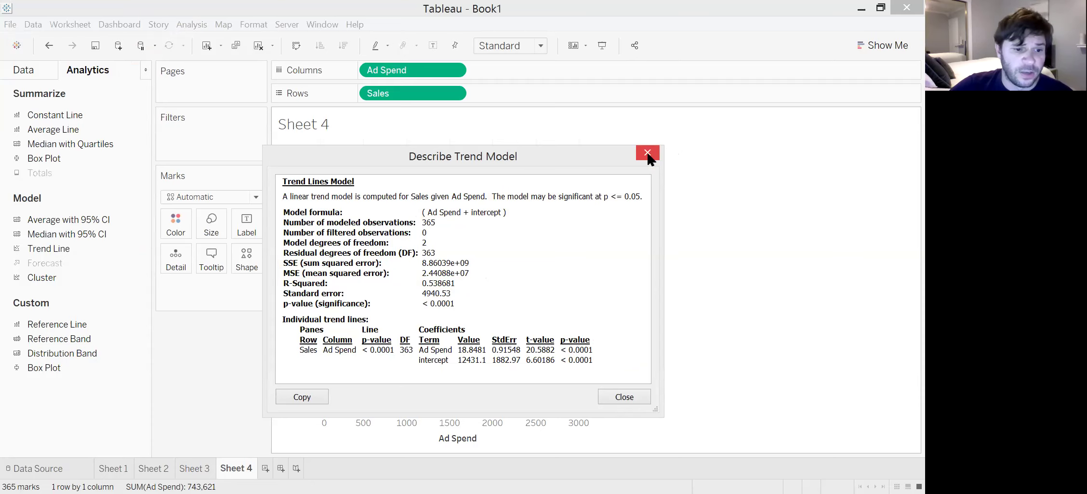
Step: Review the charts on Sheet 1, Sheet 2 and Sheet 3, and return to Sheet 4 to inspect the trend line's equation summary
click(99, 468)
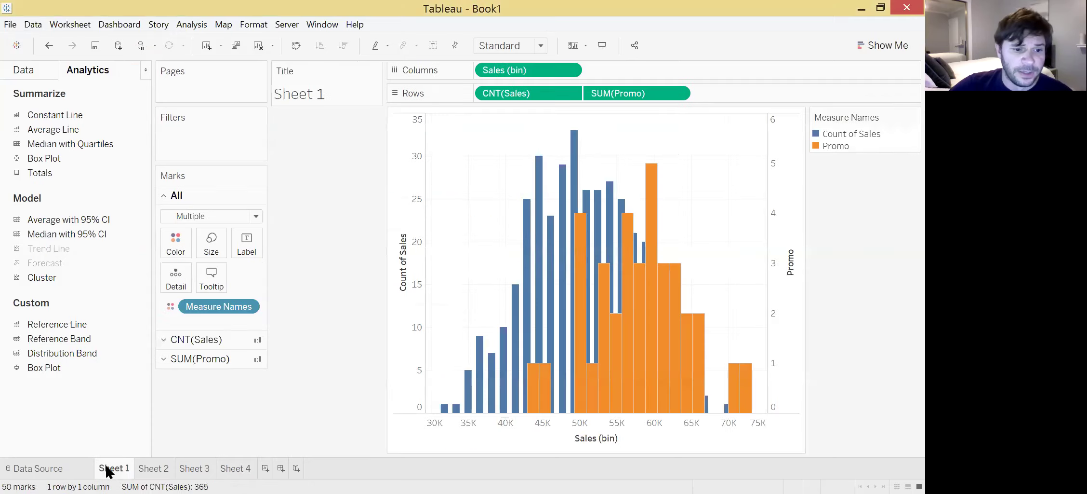
click(157, 465)
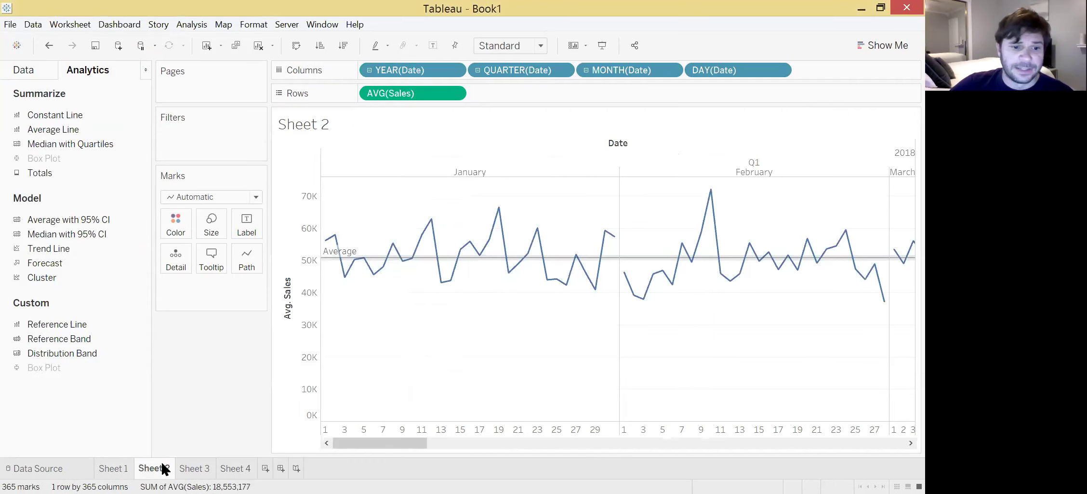
click(196, 468)
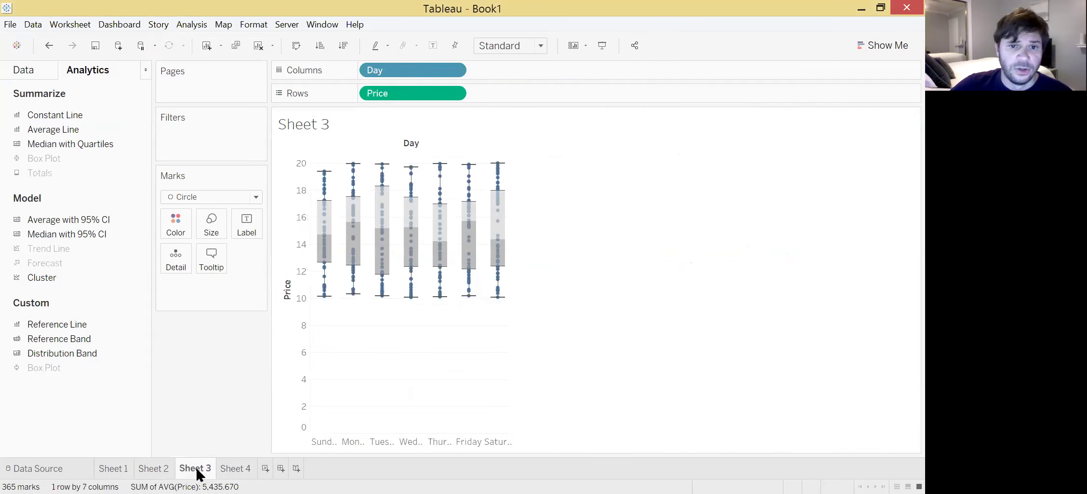
mouse_move(191, 474)
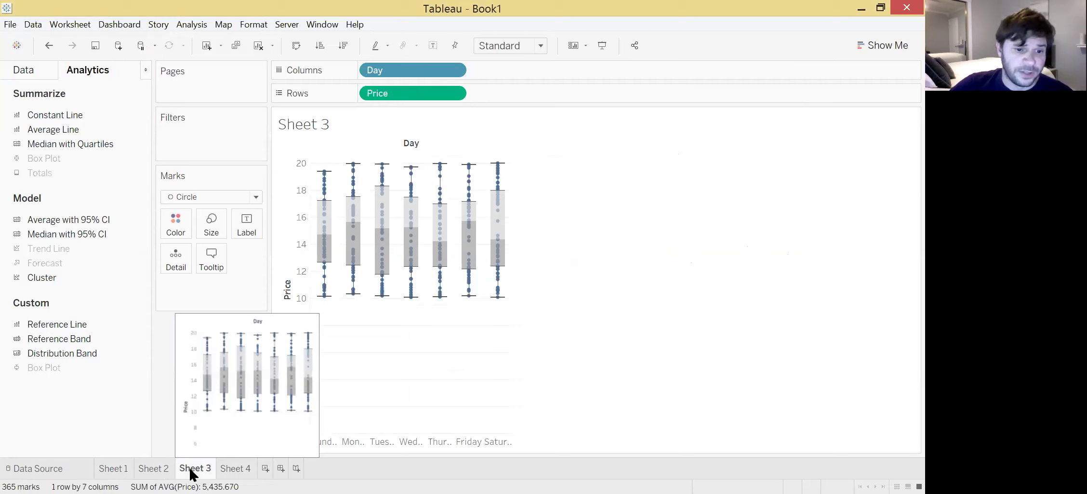
click(236, 468)
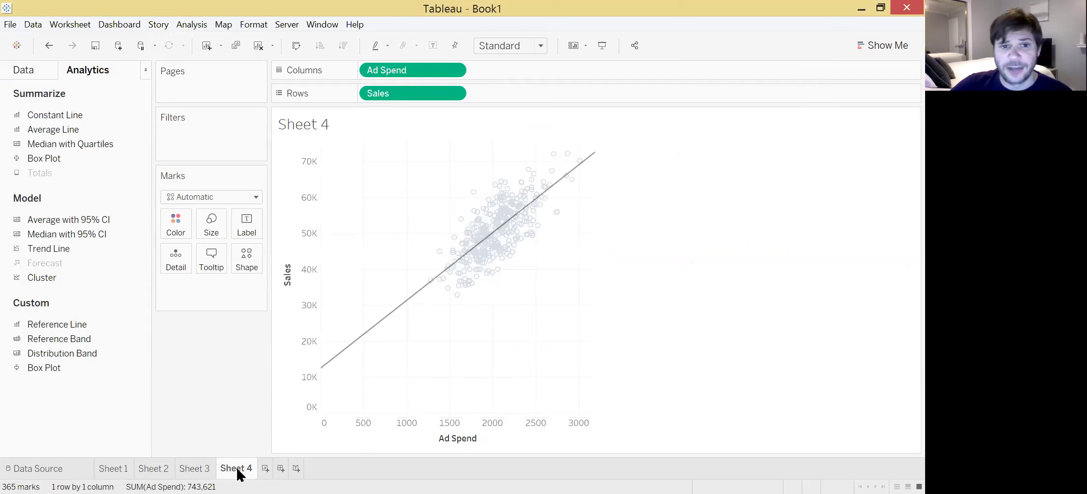
mouse_move(377, 330)
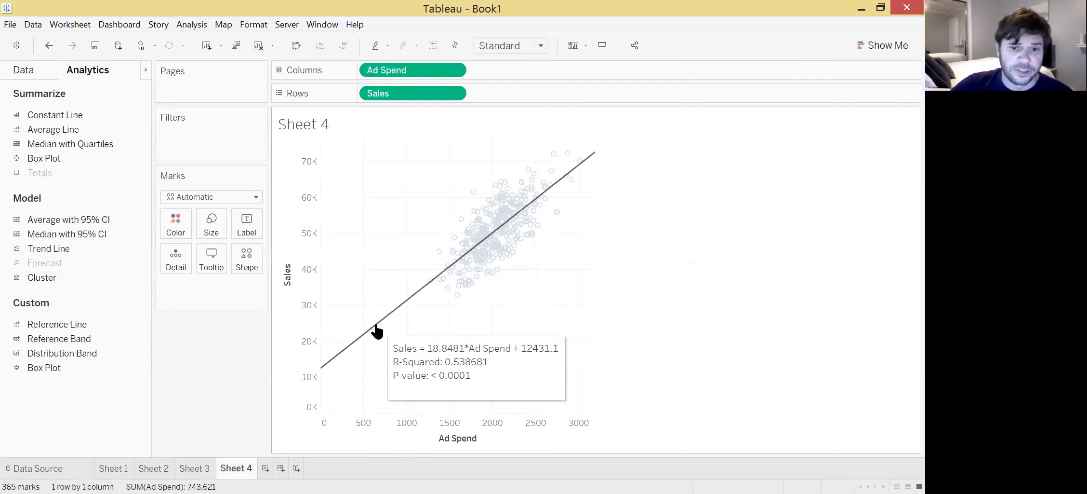